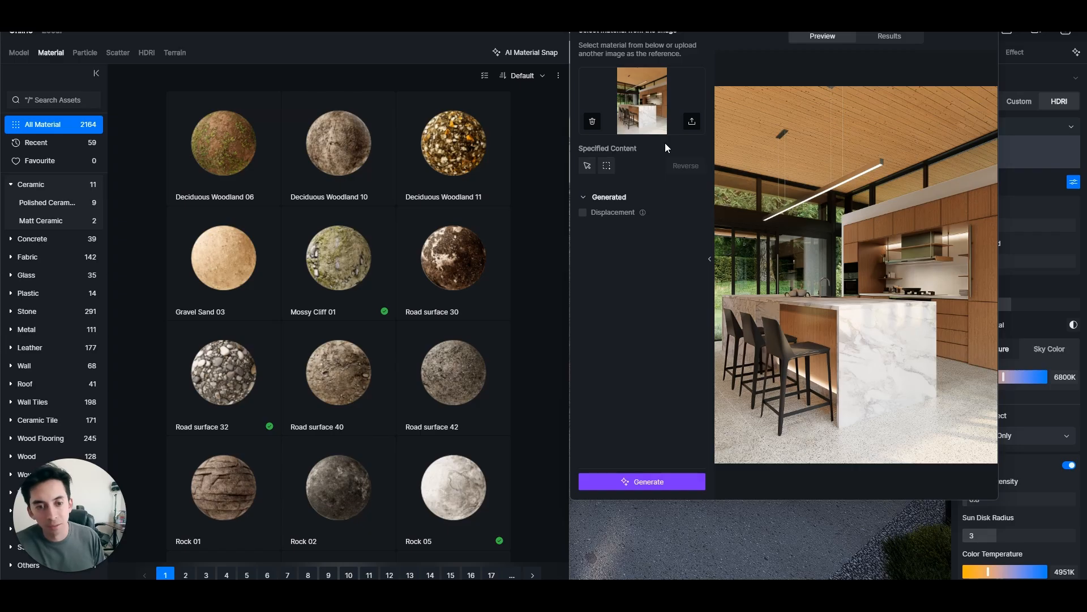
# - Select the kitchen island's white marble front in the reference image and generate a material from it with Displacement enabled
pyautogui.click(587, 166)
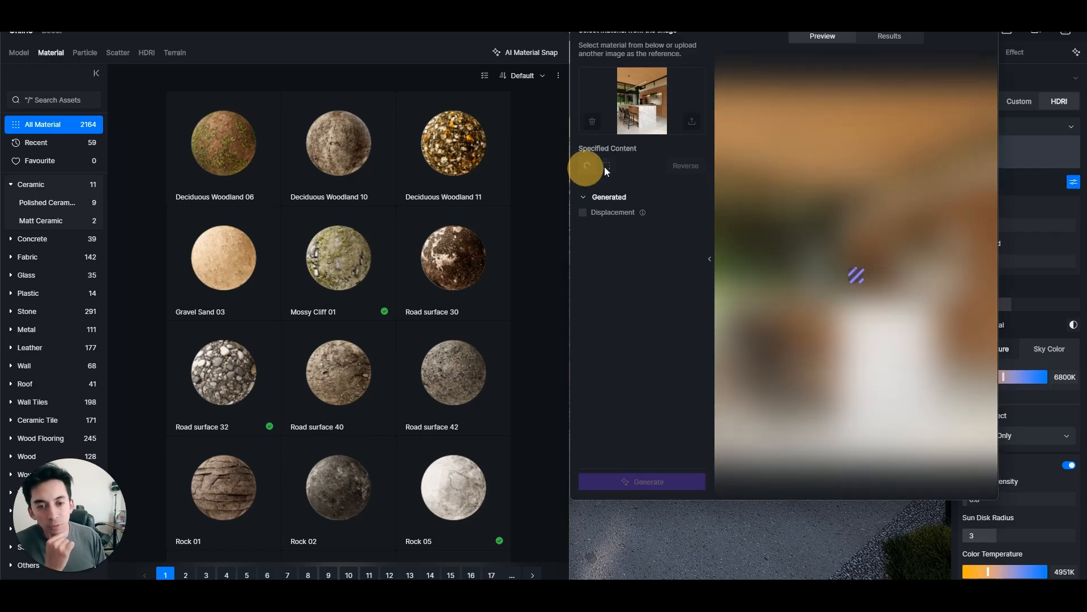
pyautogui.click(889, 338)
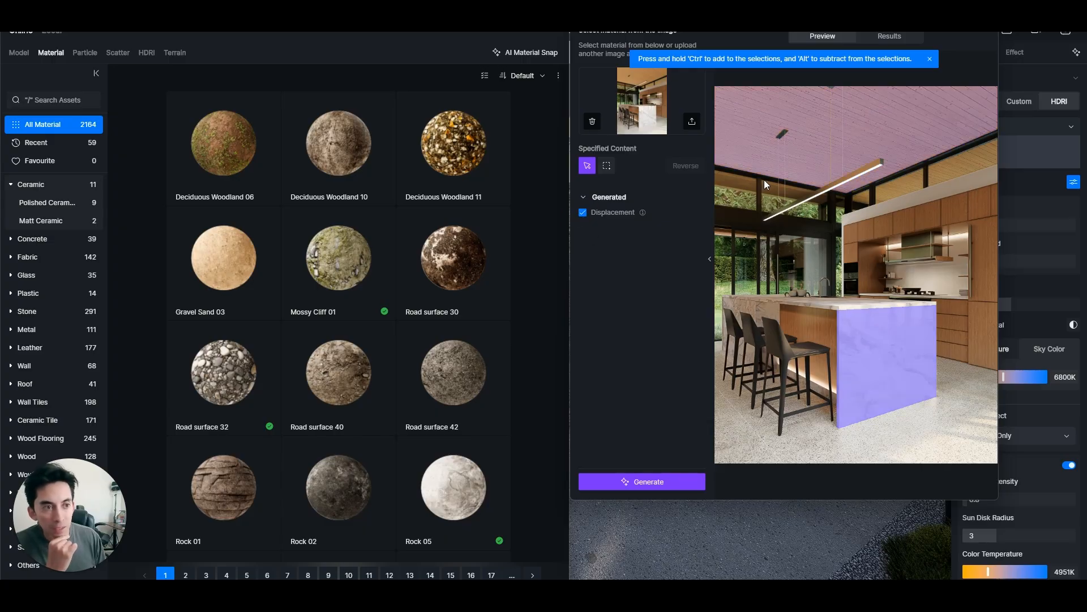
pyautogui.click(651, 481)
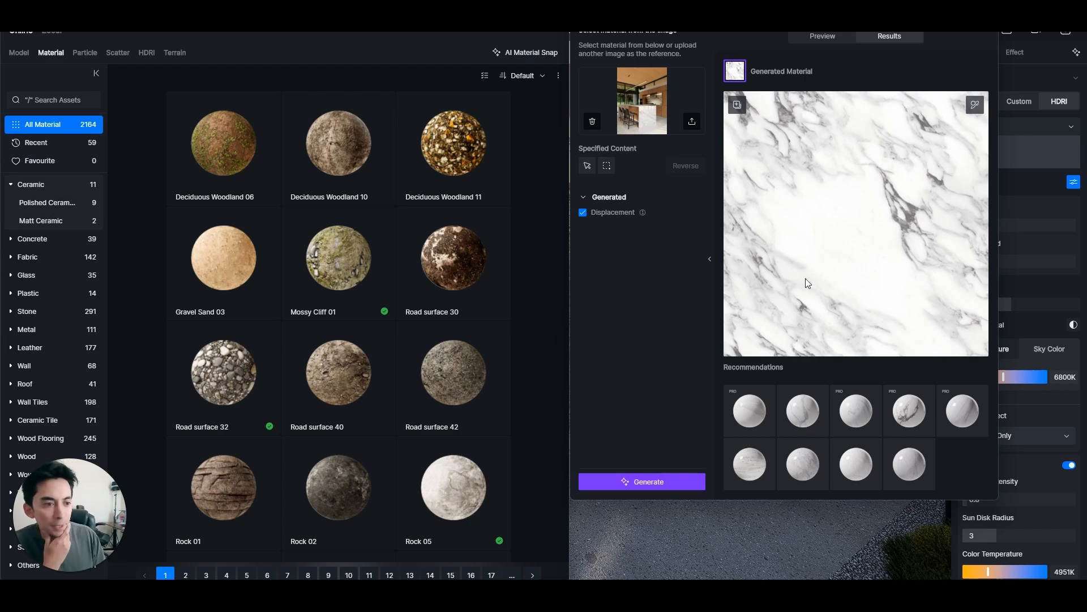
# - Show the local material library and save the generated white marble material to it
pyautogui.click(880, 233)
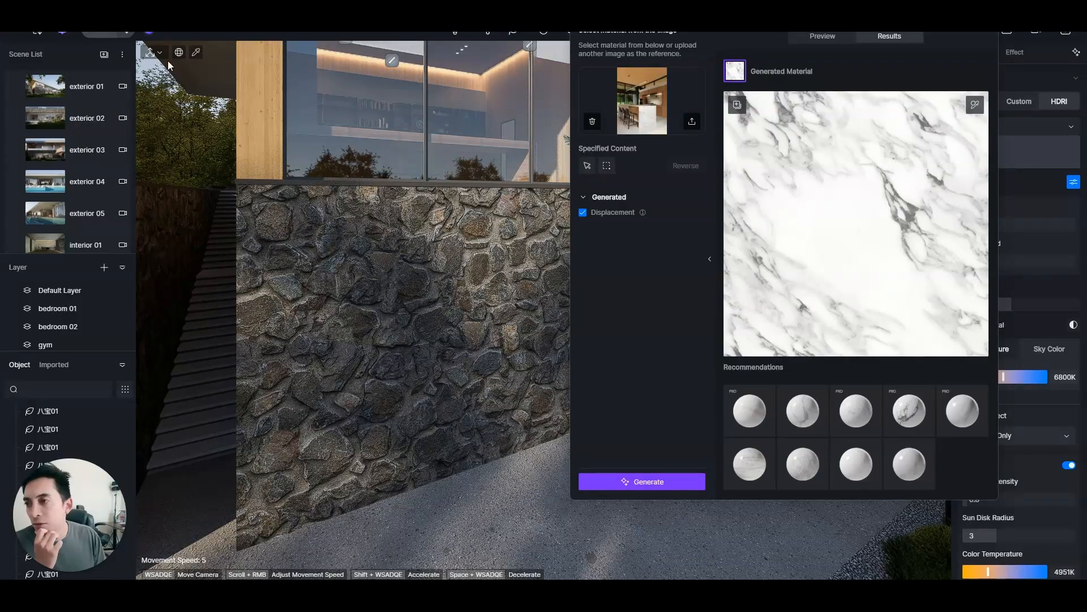
pyautogui.click(110, 34)
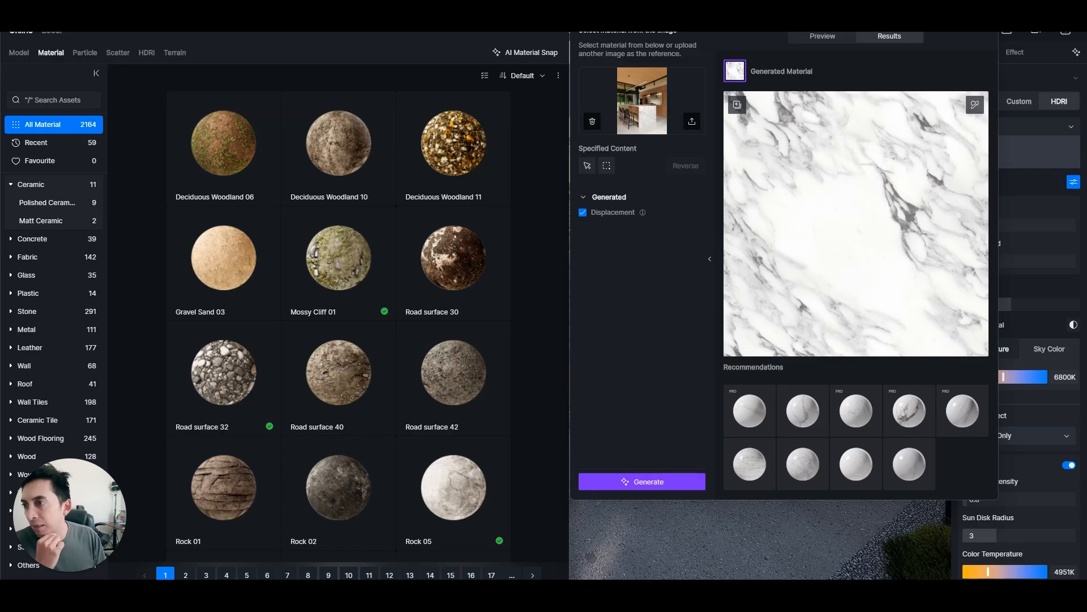
pyautogui.click(51, 32)
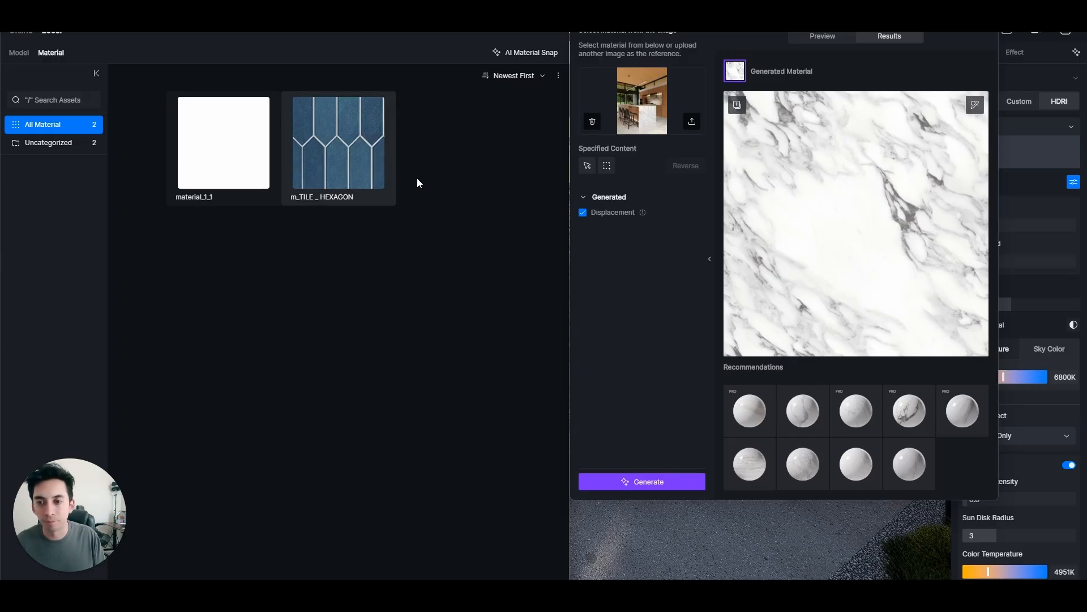
pyautogui.click(739, 108)
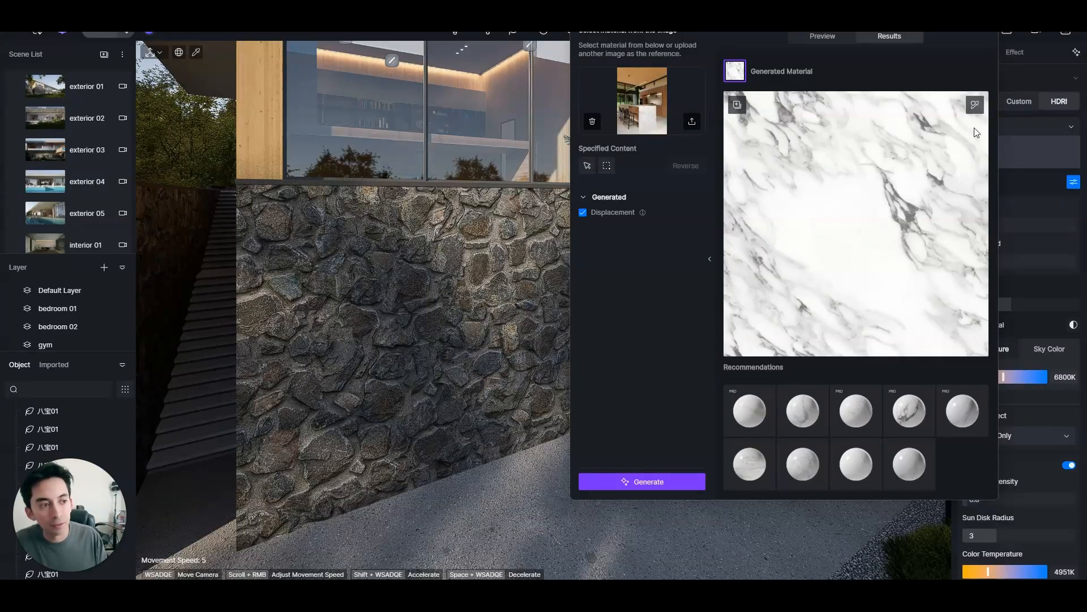
# - Apply the generated marble material to the wooden desk by the window inside the house, and close the AI Material Snap window
pyautogui.click(975, 105)
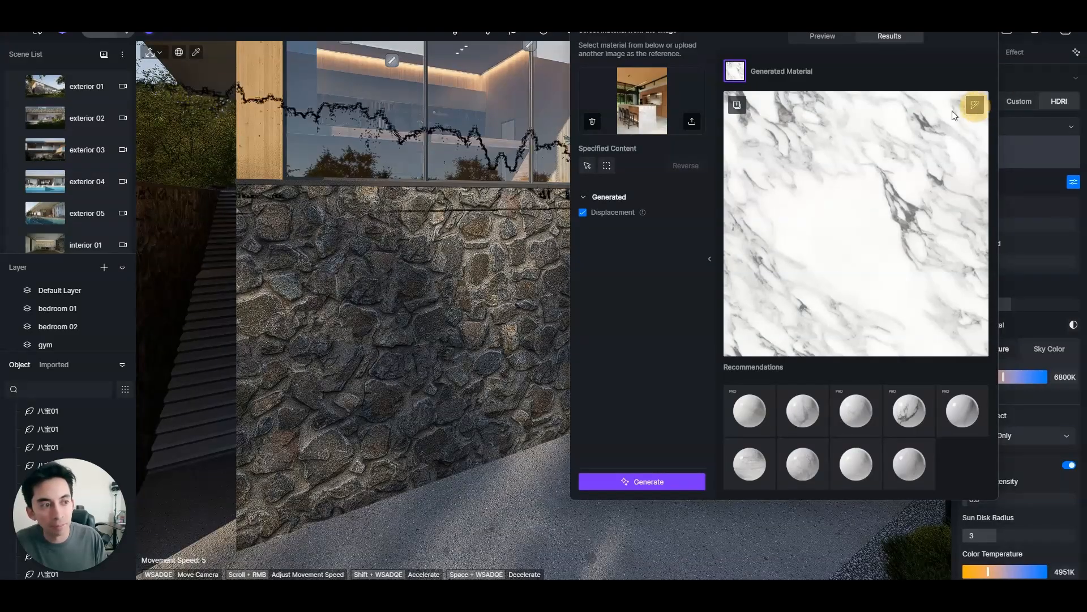
pyautogui.moveTo(375, 171)
pyautogui.mouseDown(button='right')
pyautogui.moveTo(385, 199)
pyautogui.moveTo(410, 212)
pyautogui.moveTo(369, 180)
pyautogui.mouseUp(button='right')
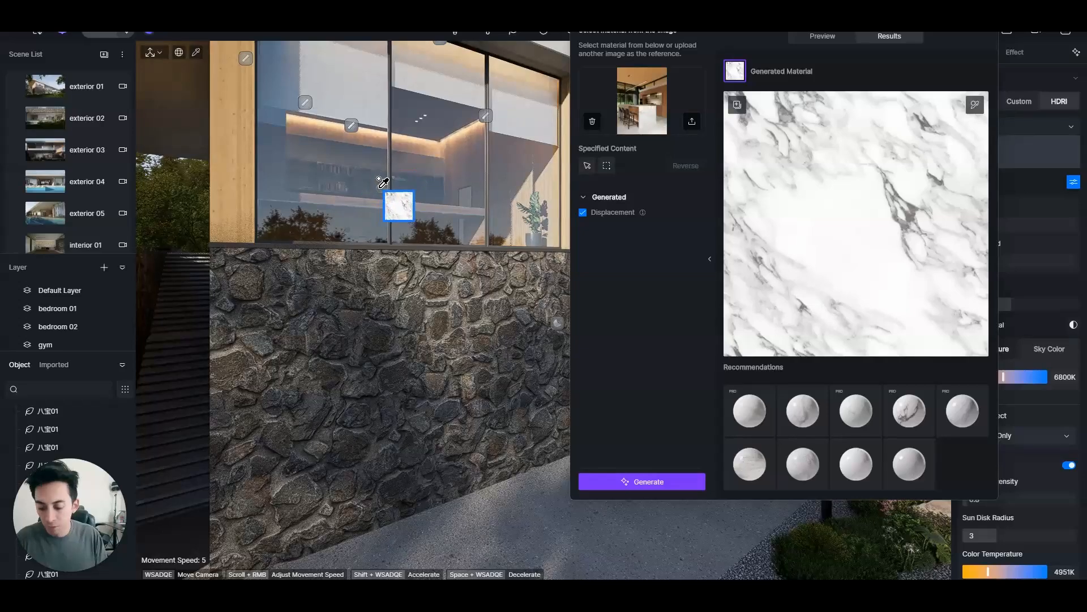
pyautogui.press('e')
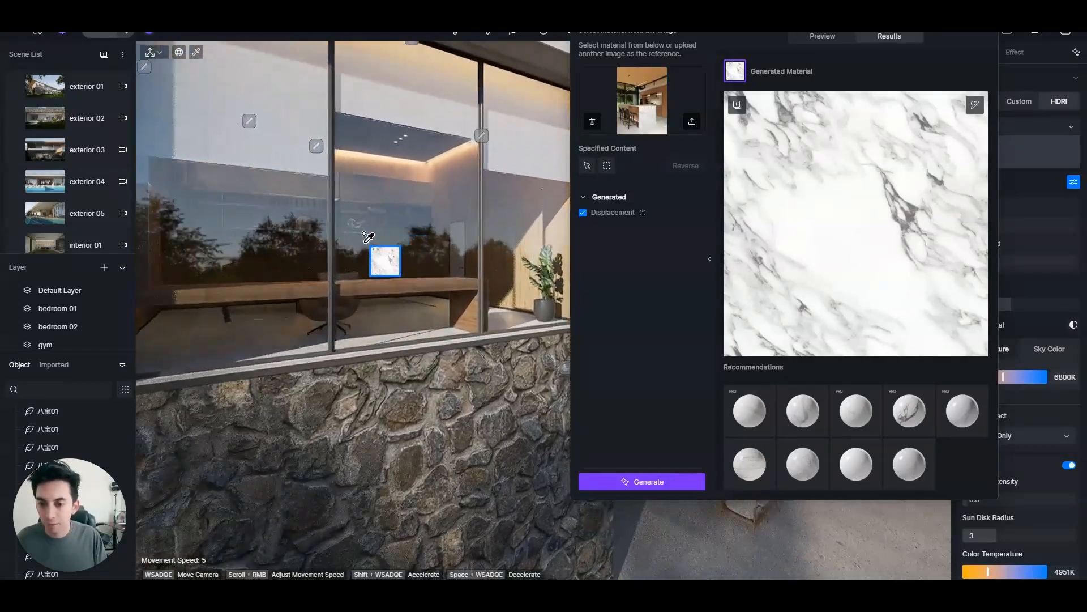
pyautogui.moveTo(369, 236); pyautogui.dragTo(339, 243, button='right')
pyautogui.scroll(4, 432, 176)
pyautogui.press('w')
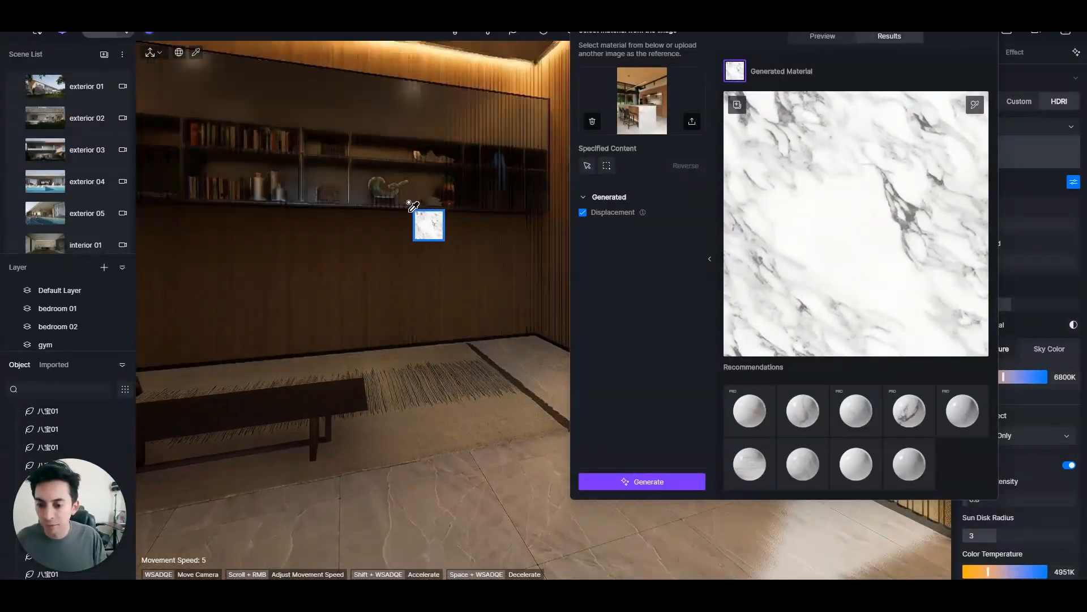
pyautogui.moveTo(408, 202); pyautogui.dragTo(884, 362, button='right')
pyautogui.press('w')
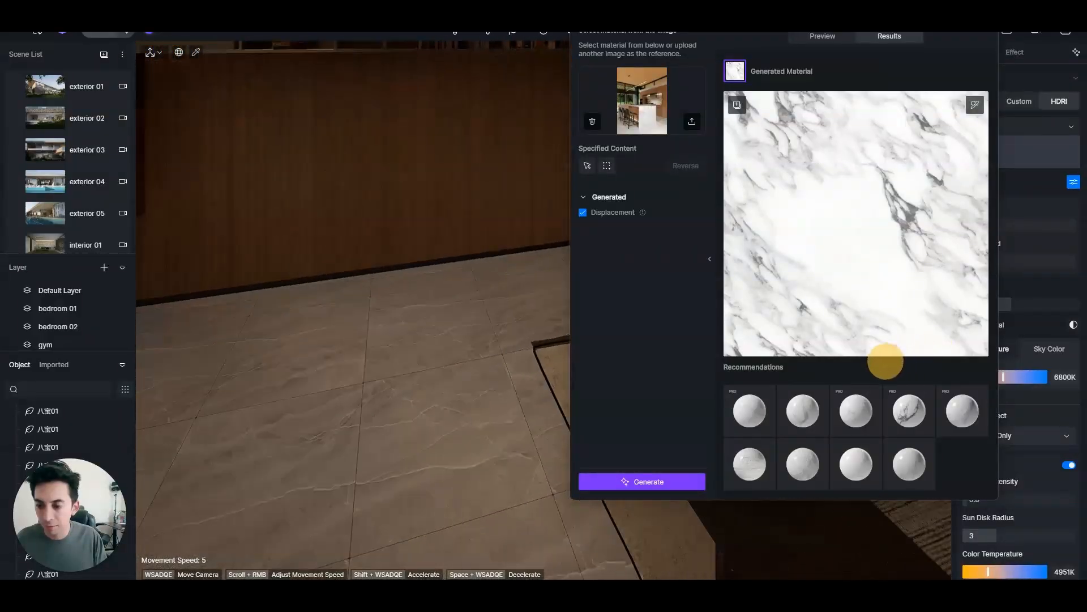
pyautogui.moveTo(500, 221); pyautogui.dragTo(486, 190, button='right')
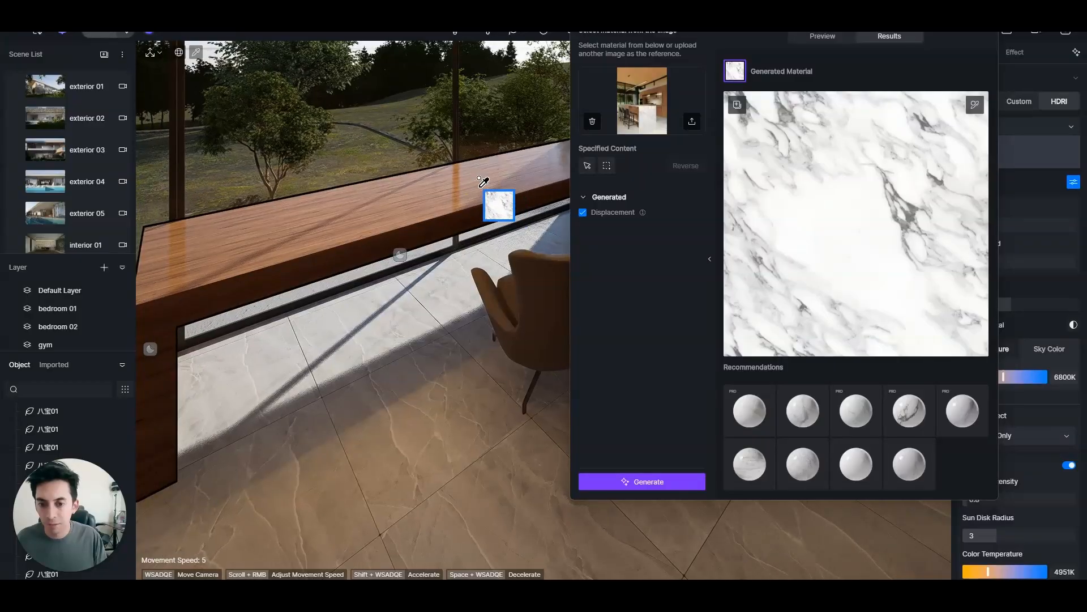
pyautogui.click(481, 190)
pyautogui.moveTo(436, 258); pyautogui.dragTo(393, 259, button='right')
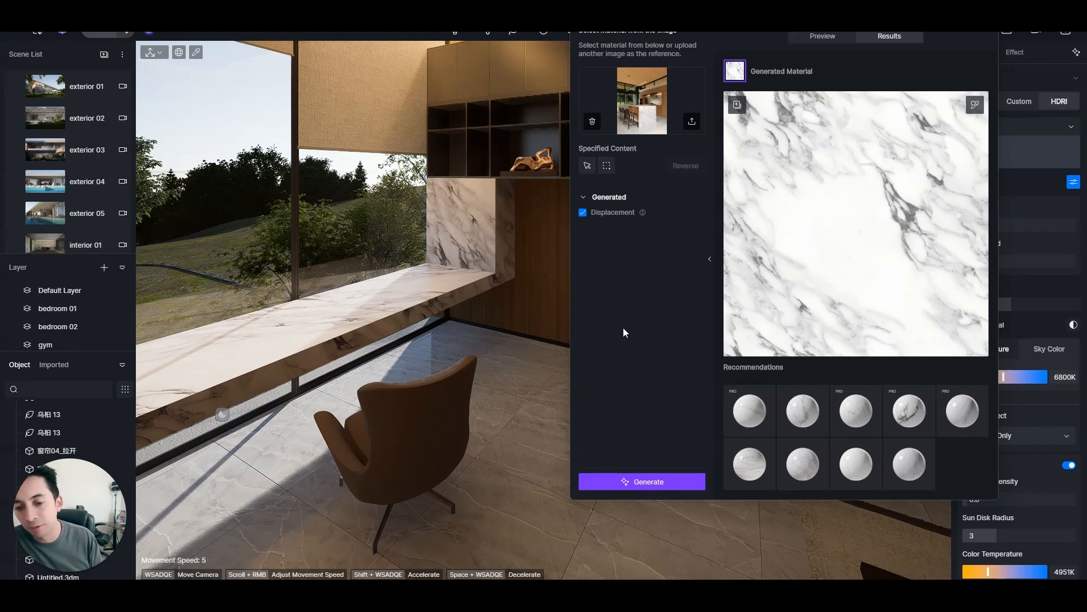
pyautogui.moveTo(304, 346); pyautogui.dragTo(347, 315, button='right')
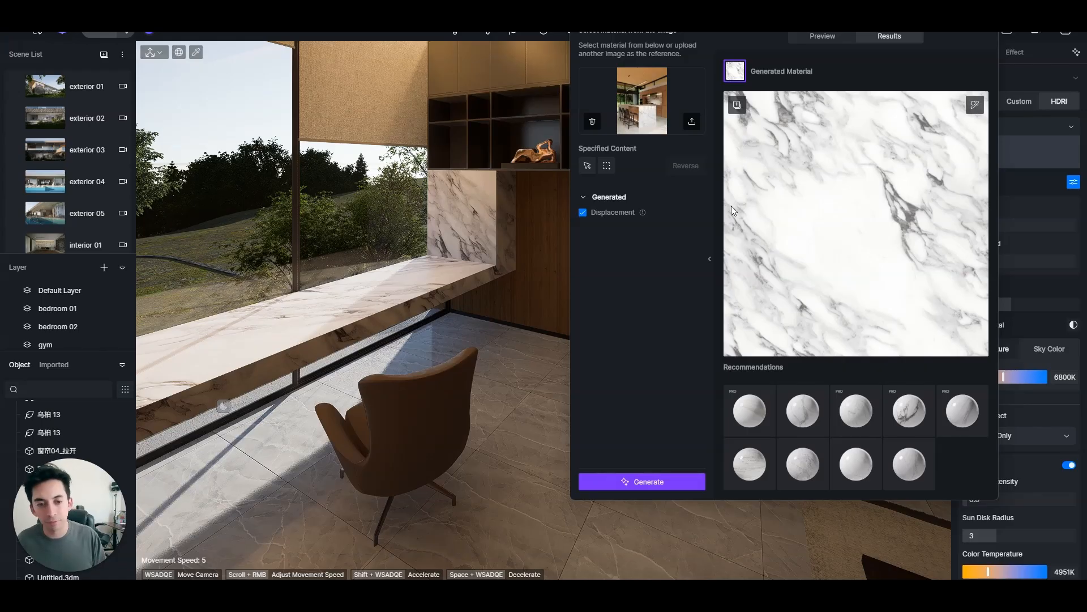
pyautogui.click(987, 12)
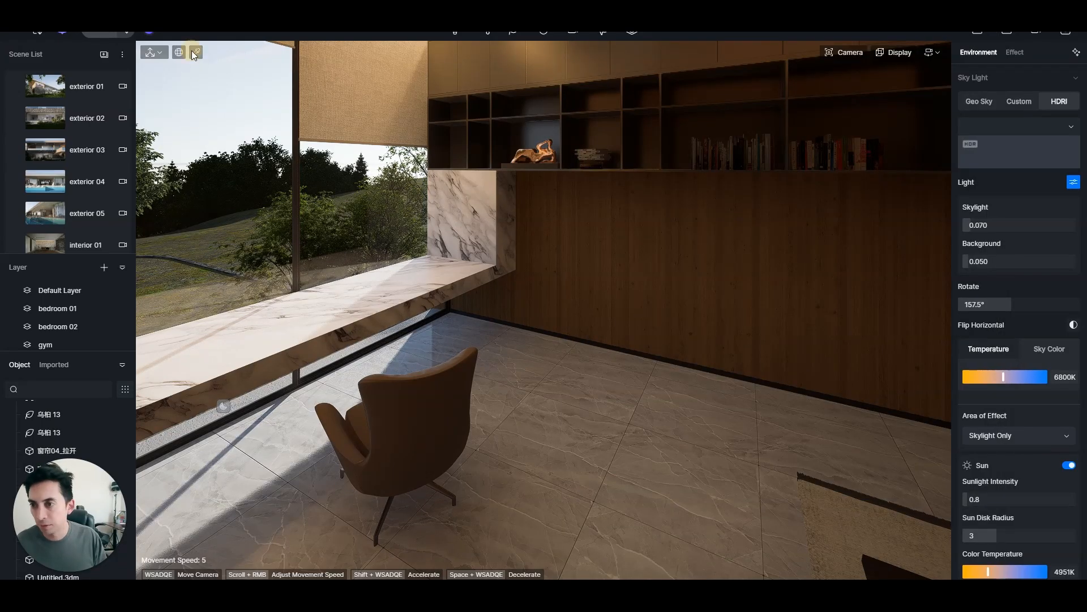
# - Pick the desk's marble material and set its specular to 0.37
pyautogui.click(282, 298)
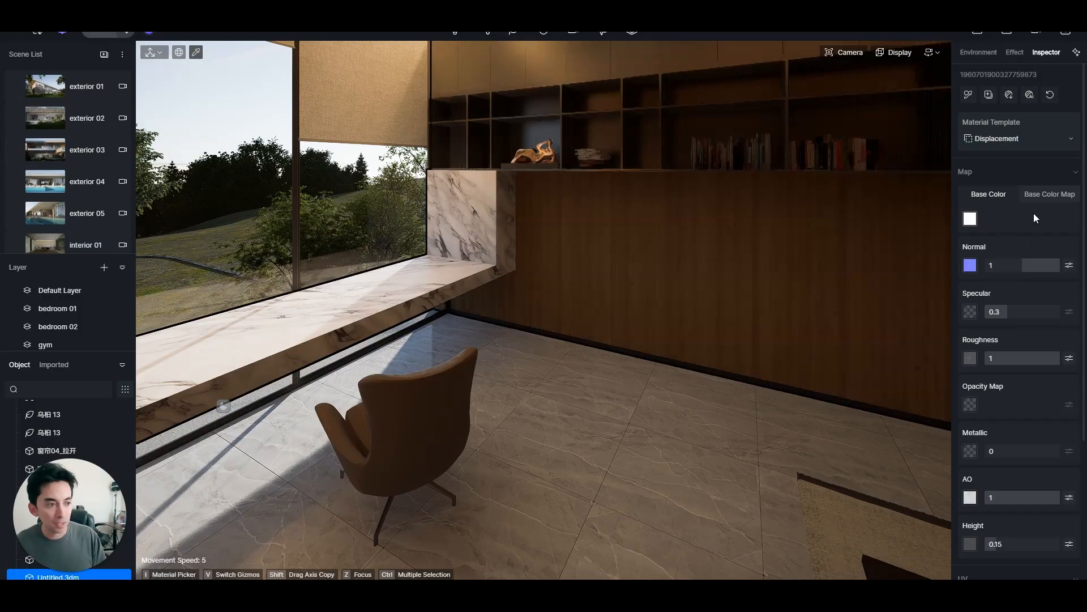
pyautogui.scroll(-3, 1007, 397)
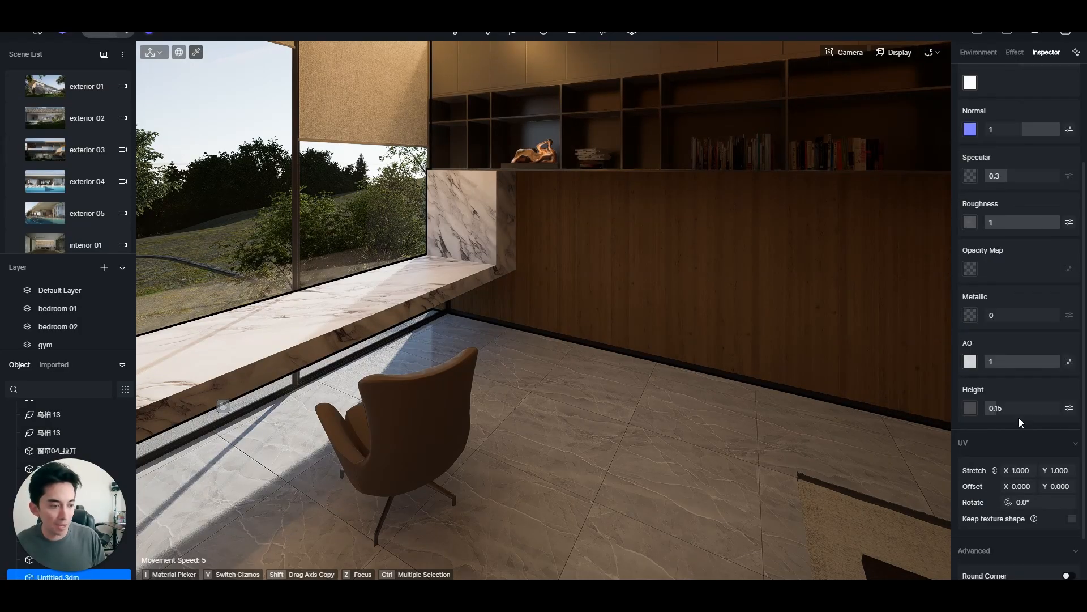
pyautogui.scroll(2, 1018, 416)
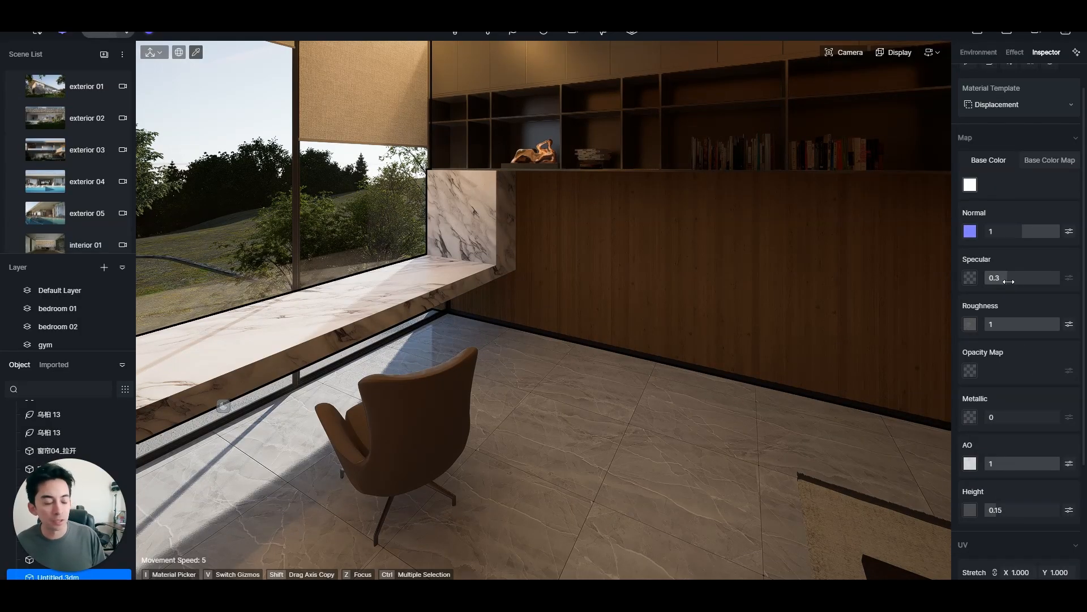
pyautogui.moveTo(1010, 278); pyautogui.dragTo(1020, 276)
pyautogui.moveTo(1049, 324); pyautogui.dragTo(1054, 362)
pyautogui.moveTo(1044, 463); pyautogui.dragTo(1081, 340)
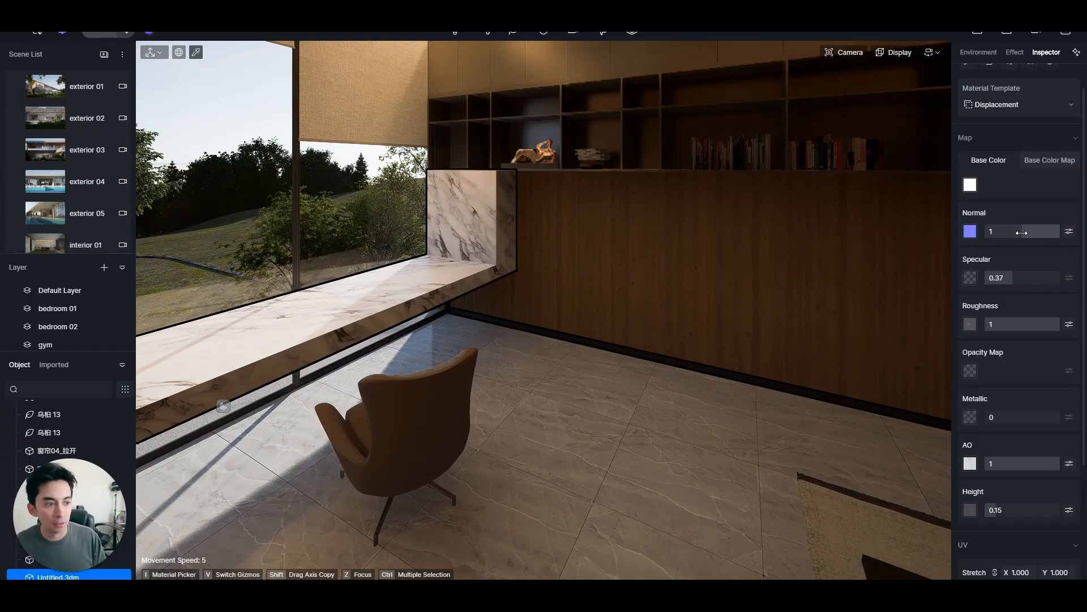
pyautogui.moveTo(1059, 232)
pyautogui.mouseDown()
pyautogui.moveTo(997, 232)
pyautogui.moveTo(1074, 233)
pyautogui.mouseUp()
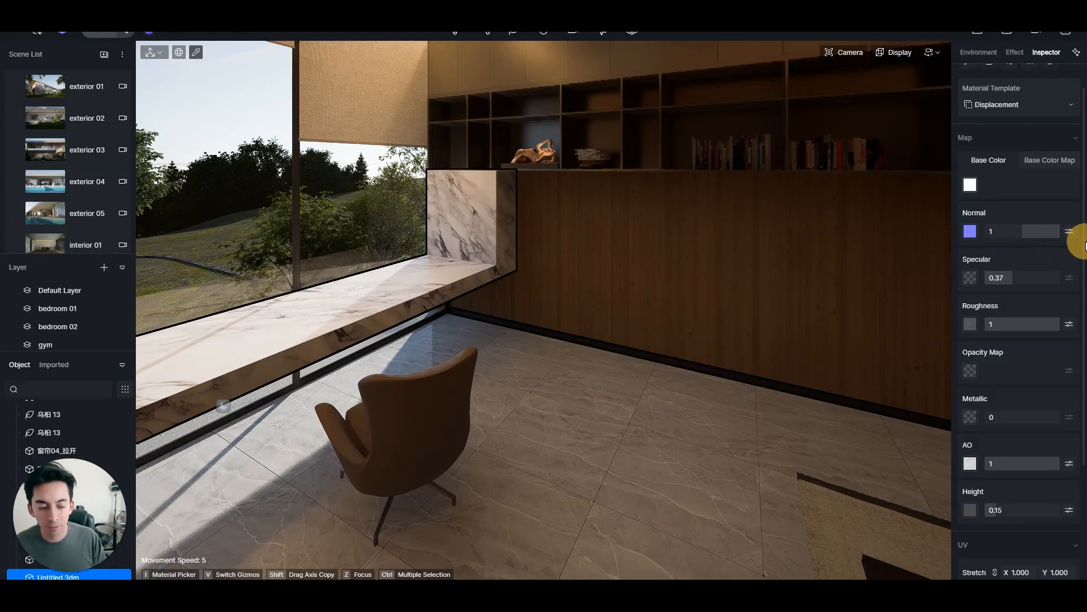
pyautogui.scroll(-3, 998, 453)
pyautogui.scroll(5, 1020, 368)
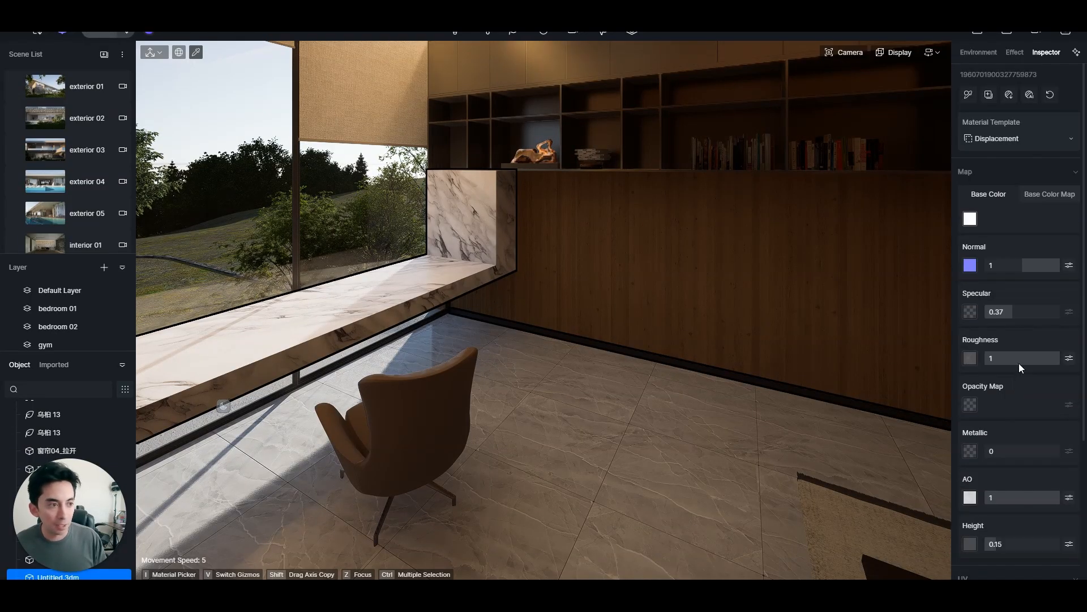
# - Reduce the desk marble's normal strength to 0.22, judging the veining close up
pyautogui.moveTo(701, 244); pyautogui.dragTo(193, 266, button='right')
pyautogui.press('w')
pyautogui.press('e')
pyautogui.moveTo(522, 308); pyautogui.dragTo(572, 357, button='right')
pyautogui.press('w')
pyautogui.moveTo(469, 391); pyautogui.dragTo(476, 369, button='right')
pyautogui.press('s')
pyautogui.press('w')
pyautogui.press('q')
pyautogui.press('q')
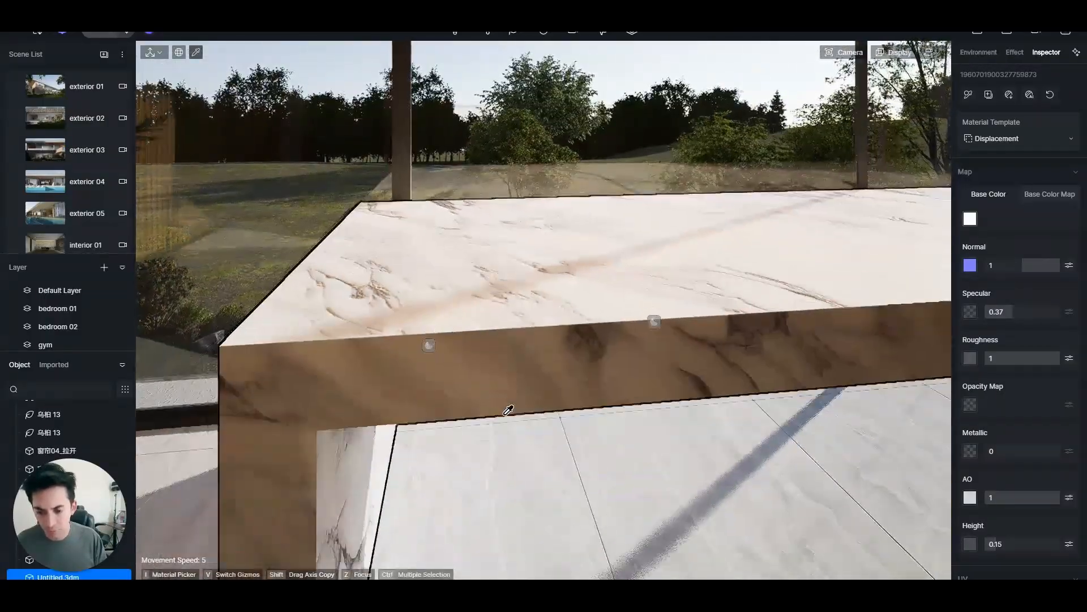
pyautogui.press('s')
pyautogui.moveTo(1057, 266); pyautogui.dragTo(1029, 269)
# - Set the desk marble's UV stretch to 1.230, X offset to 0.470 and rotation to 359.0°, and deselect the material
pyautogui.press('s')
pyautogui.moveTo(648, 277); pyautogui.dragTo(742, 249, button='right')
pyautogui.press('e')
pyautogui.press('s')
pyautogui.moveTo(647, 276); pyautogui.dragTo(668, 295, button='right')
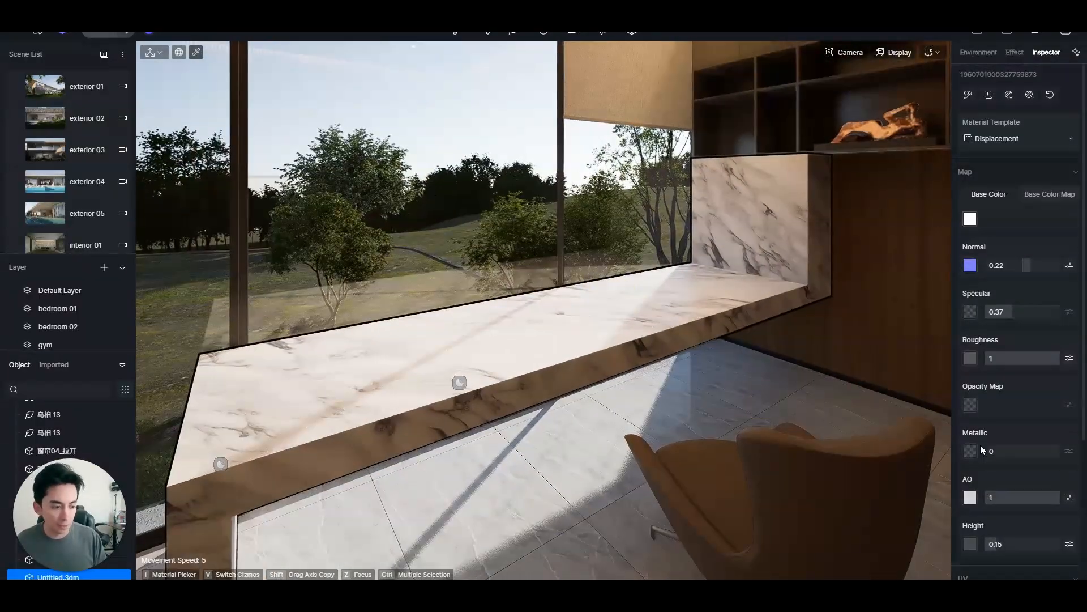
pyautogui.scroll(-4, 995, 447)
pyautogui.moveTo(1018, 408); pyautogui.dragTo(1016, 407)
pyautogui.moveTo(1018, 407); pyautogui.dragTo(1009, 440)
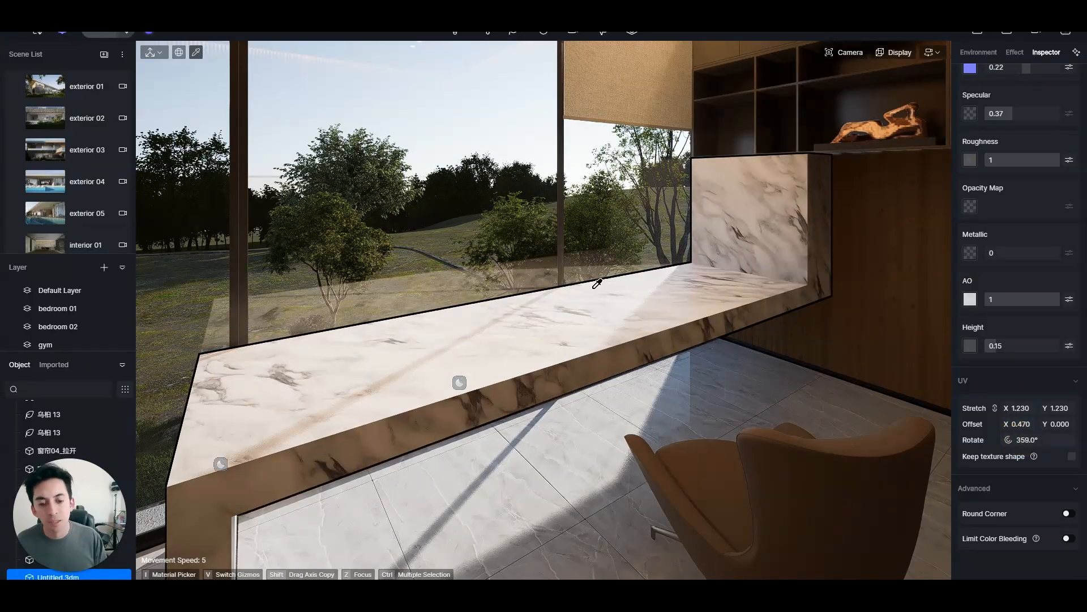
pyautogui.scroll(-2, 636, 306)
pyautogui.moveTo(636, 306); pyautogui.dragTo(629, 306, button='right')
pyautogui.press('Escape')
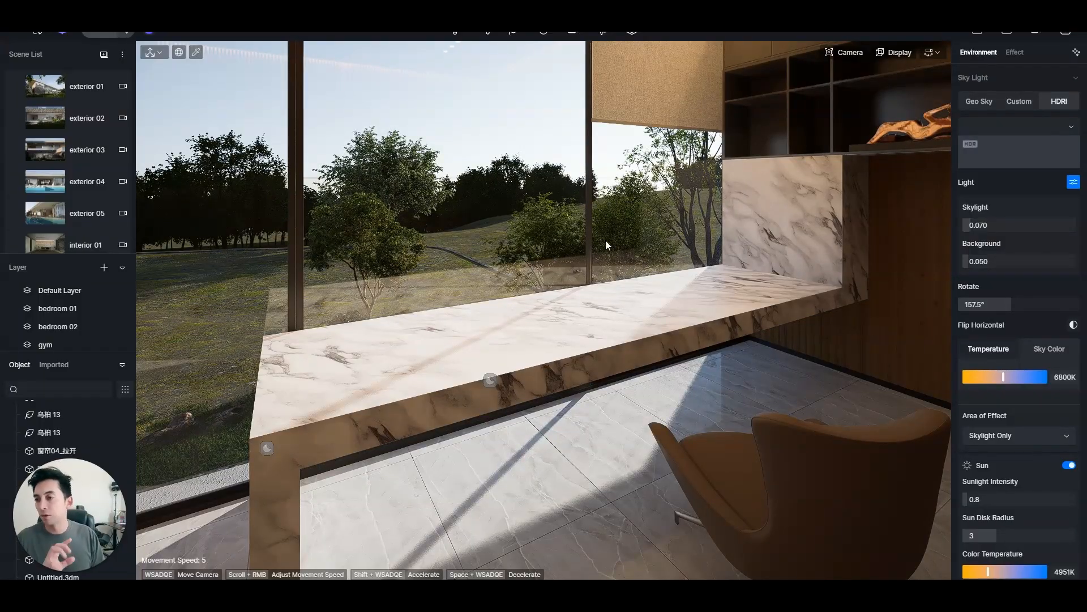
# - Reopen AI Material Snap from the online material library and remove the kitchen reference image
pyautogui.click(106, 33)
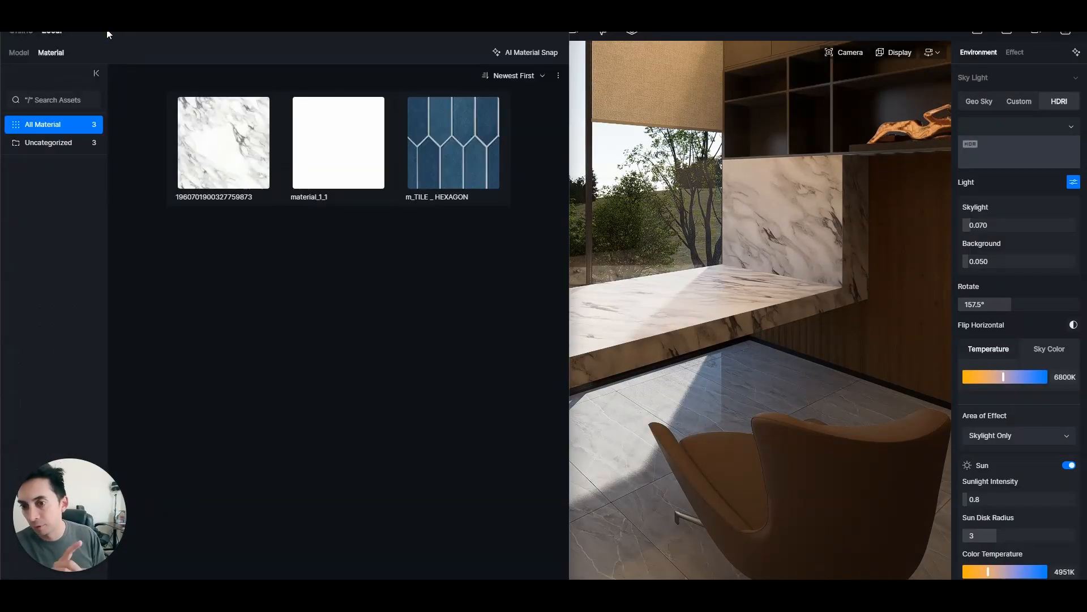
pyautogui.click(21, 33)
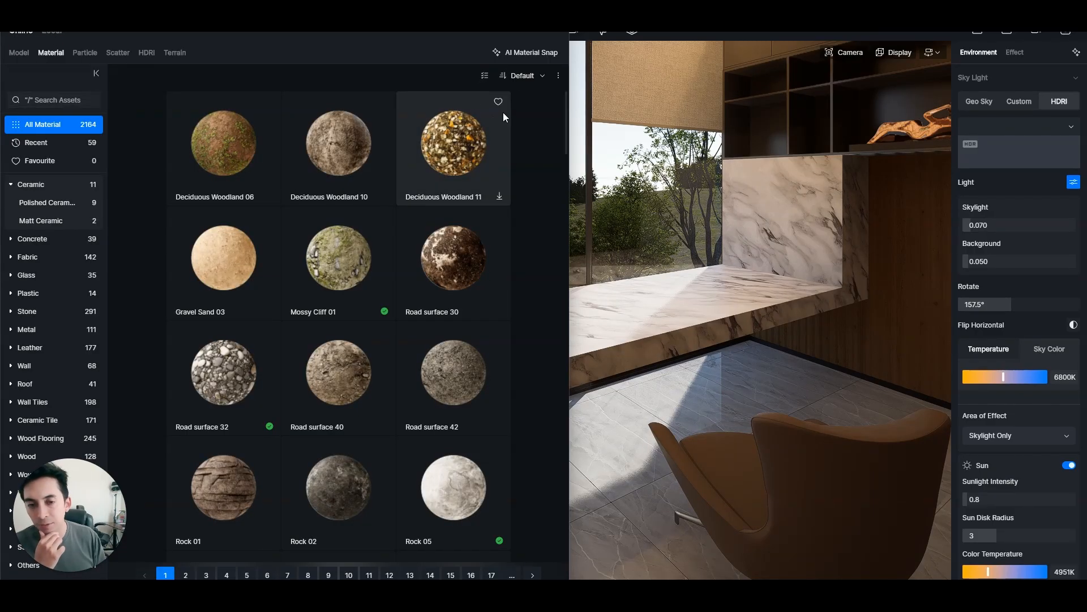
pyautogui.click(525, 56)
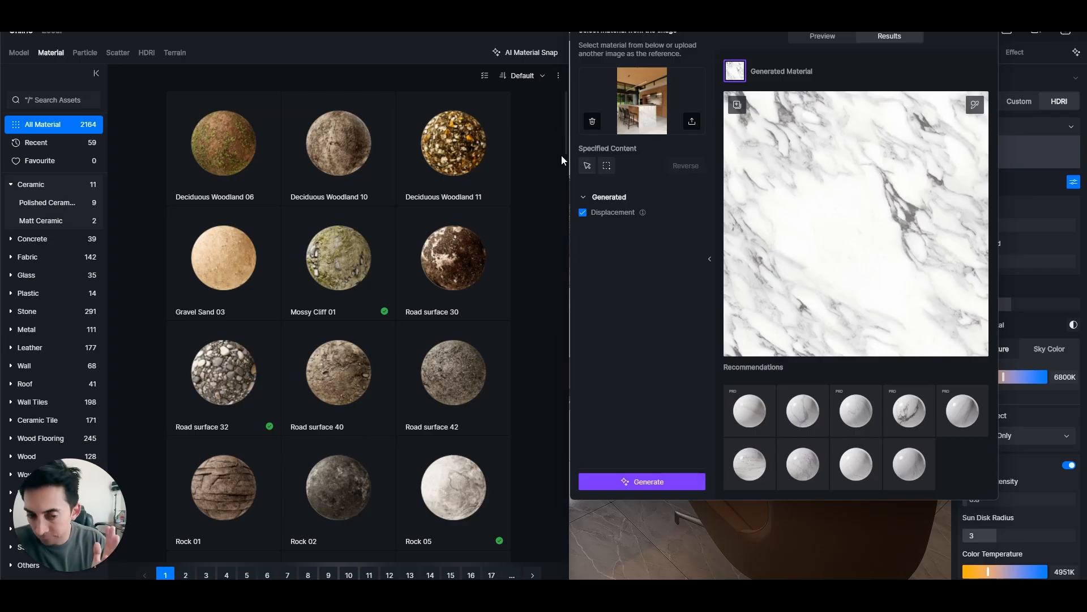
pyautogui.click(593, 122)
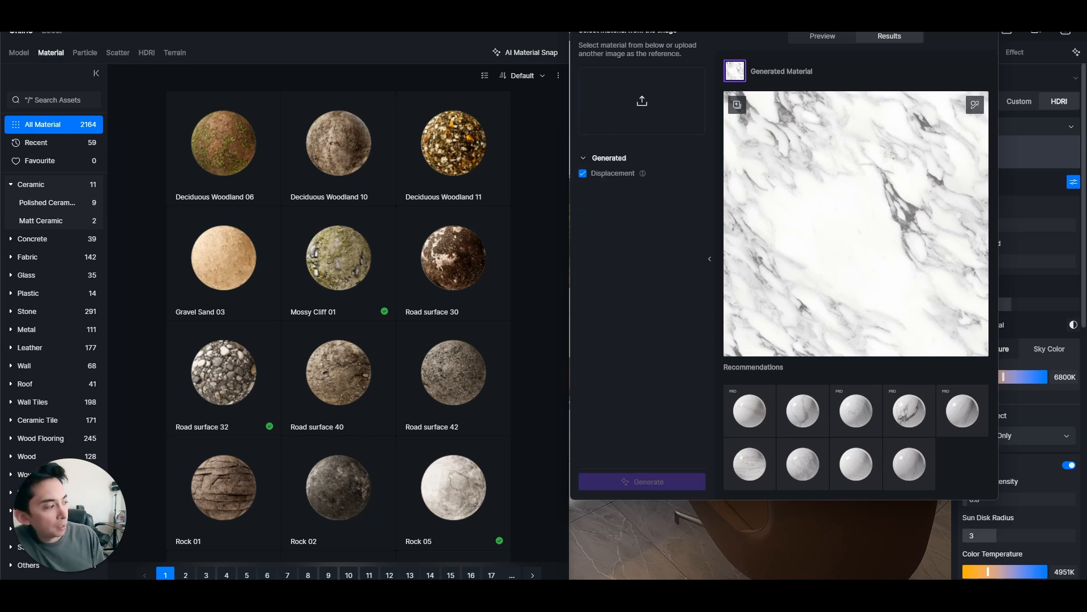
# - Load the JPG 84366932ade5e28015758f3df469da35 from Downloads as the reference image and activate object selection for its specified content
pyautogui.moveTo(867, 141); pyautogui.dragTo(653, 120)
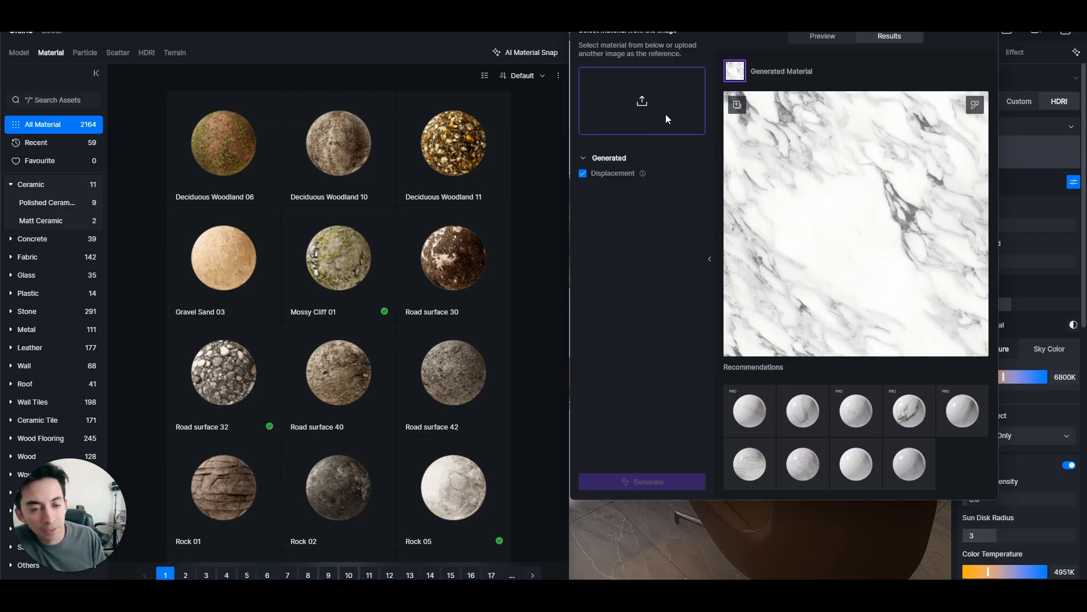
pyautogui.click(644, 100)
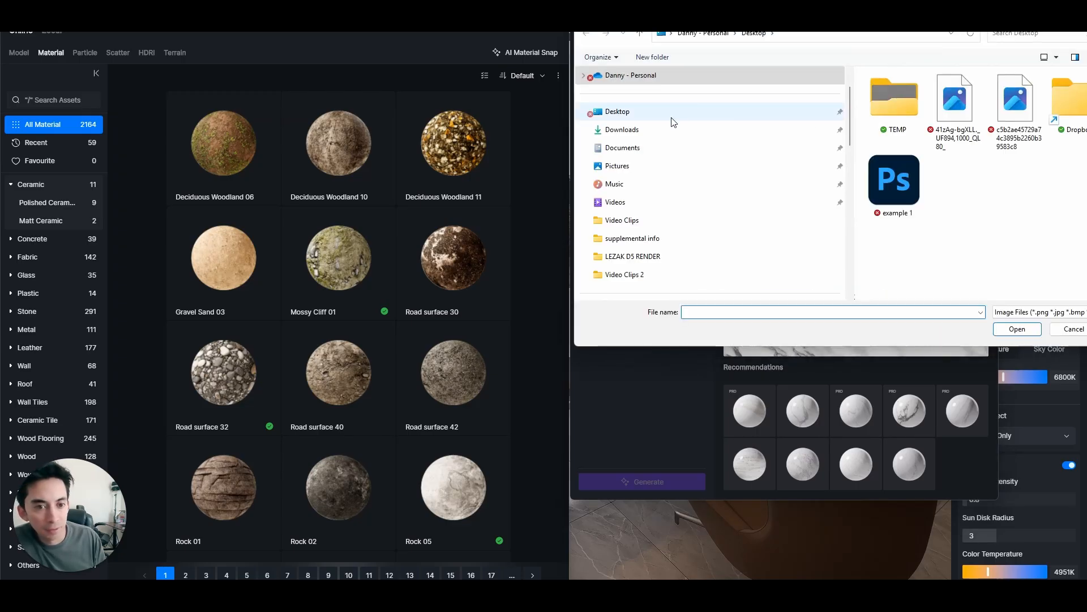
pyautogui.click(626, 131)
pyautogui.click(931, 111)
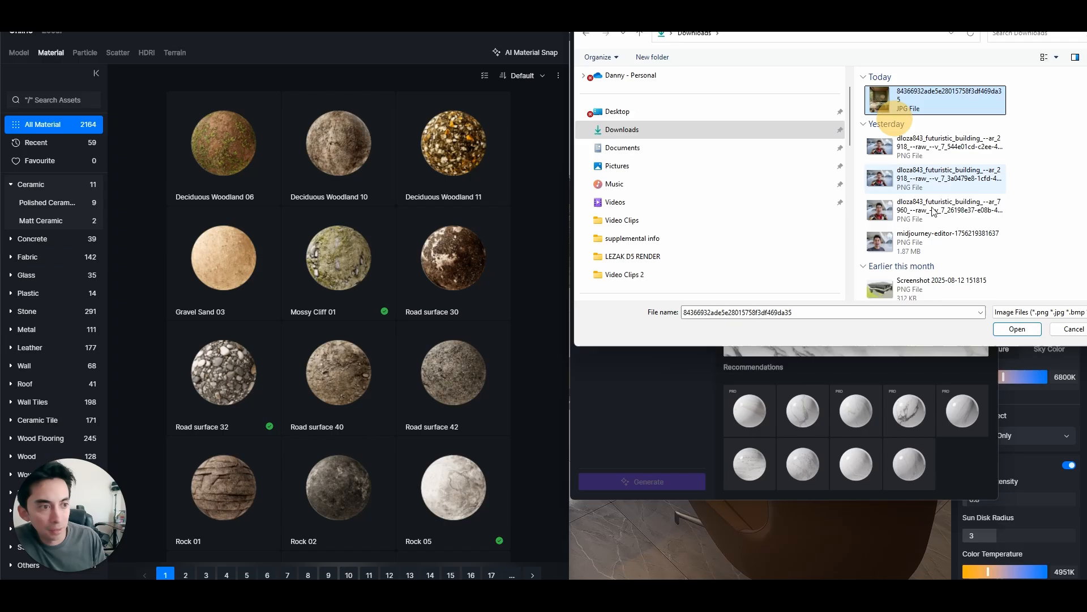
pyautogui.click(1017, 329)
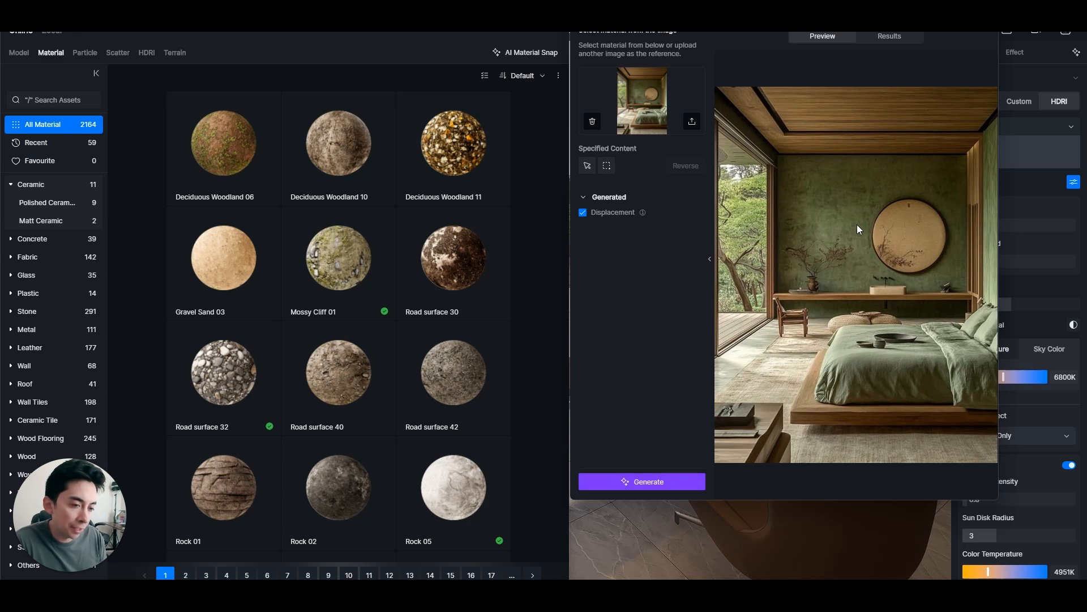
pyautogui.click(590, 170)
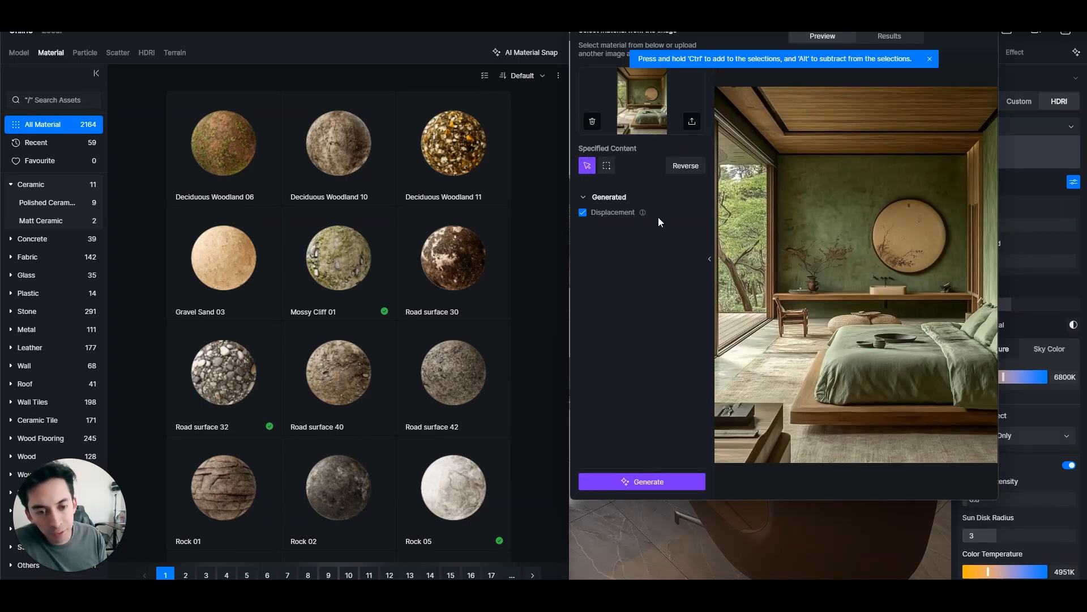
# - Select the green bedroom wall in the reference image, generate a material from it with Displacement, and compare the result with the preview
pyautogui.moveTo(642, 213)
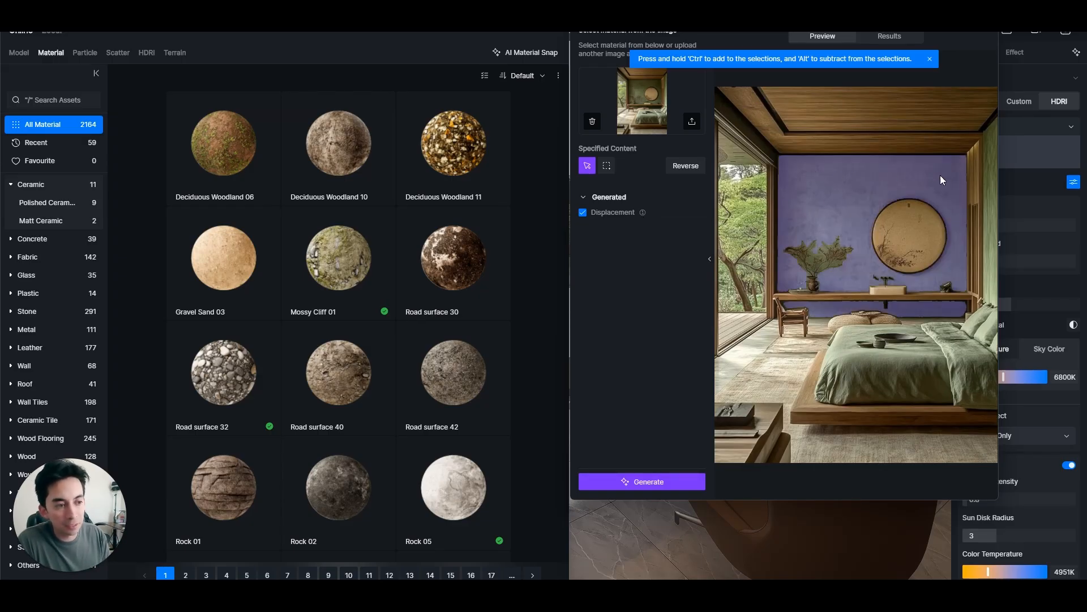
pyautogui.click(841, 185)
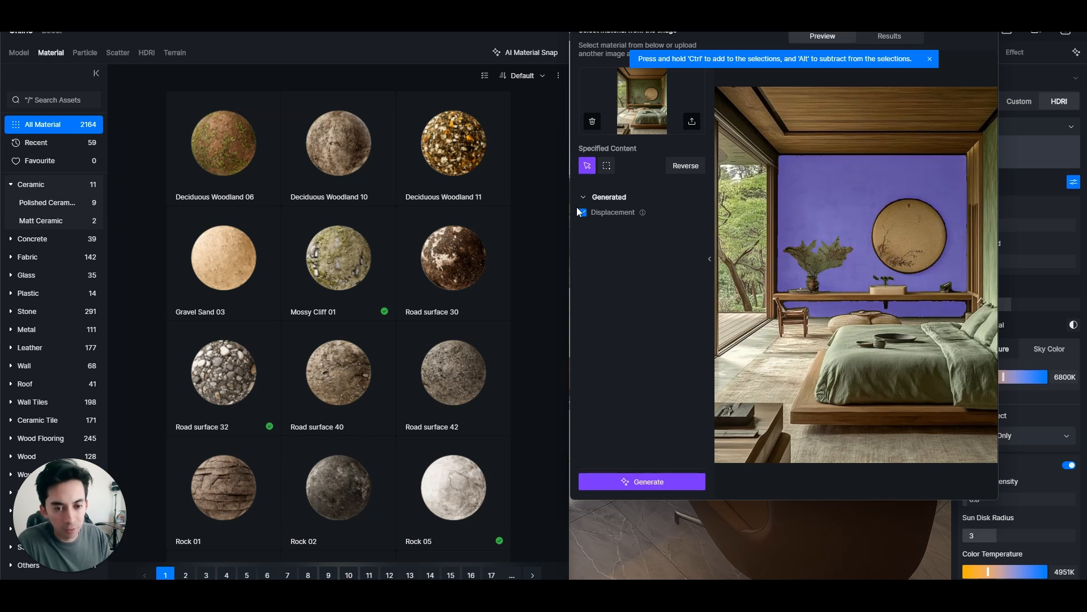
pyautogui.click(645, 479)
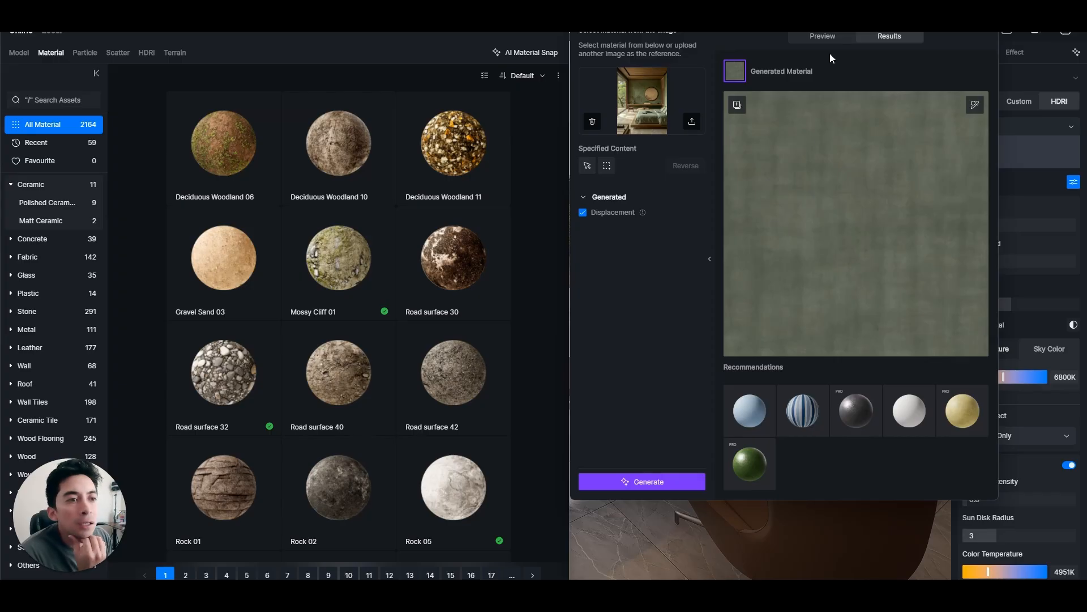
pyautogui.click(823, 38)
pyautogui.click(890, 37)
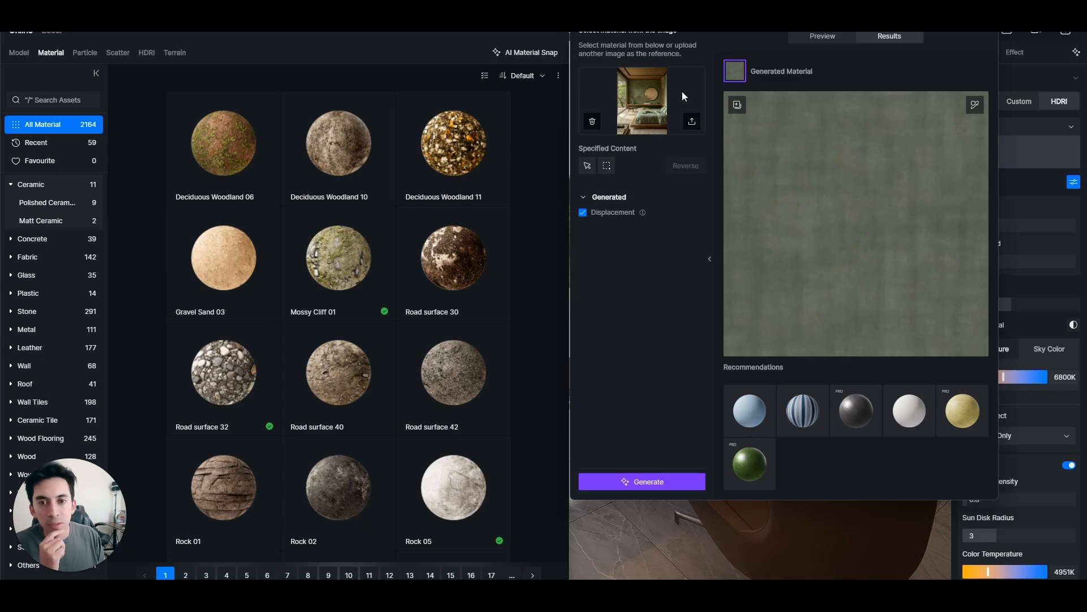
# - Return to the house scene, pick up the generated green material for applying to a wall, and undo the last change
pyautogui.click(557, 30)
pyautogui.moveTo(453, 214); pyautogui.dragTo(335, 274, button='right')
pyautogui.moveTo(397, 255); pyautogui.dragTo(721, 244, button='right')
pyautogui.moveTo(416, 236); pyautogui.dragTo(419, 232, button='right')
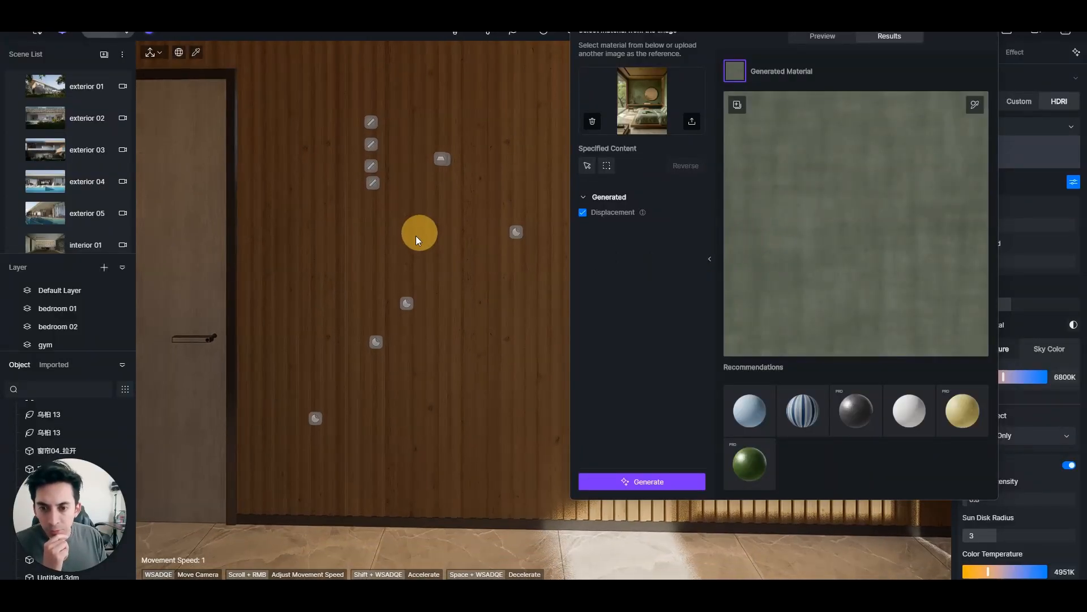
pyautogui.moveTo(974, 104); pyautogui.dragTo(451, 269)
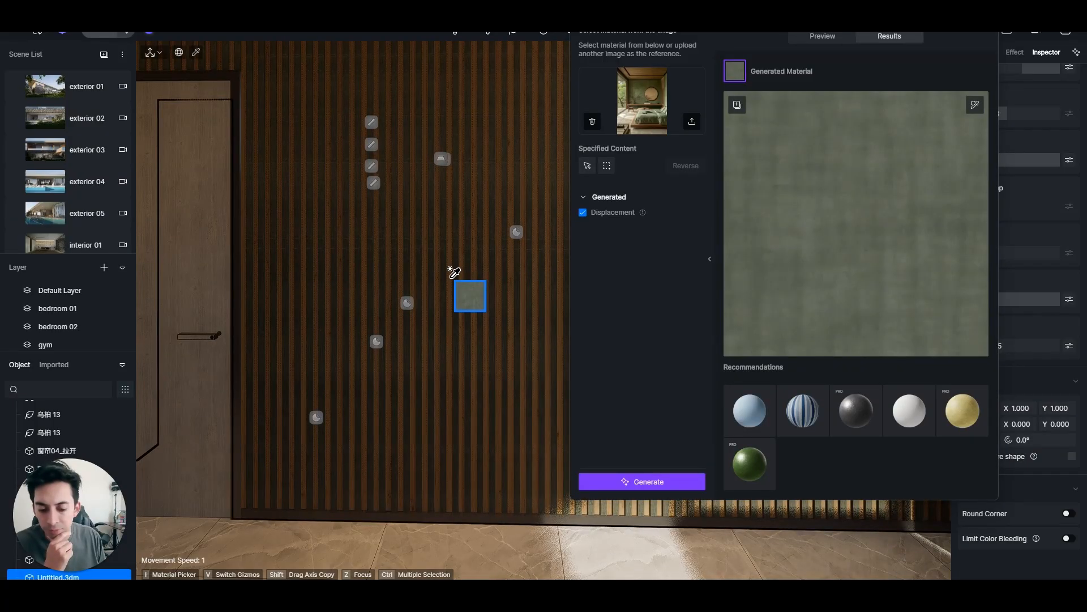
pyautogui.moveTo(451, 270); pyautogui.dragTo(332, 303, button='middle')
pyautogui.hotkey('ctrl', 'z')
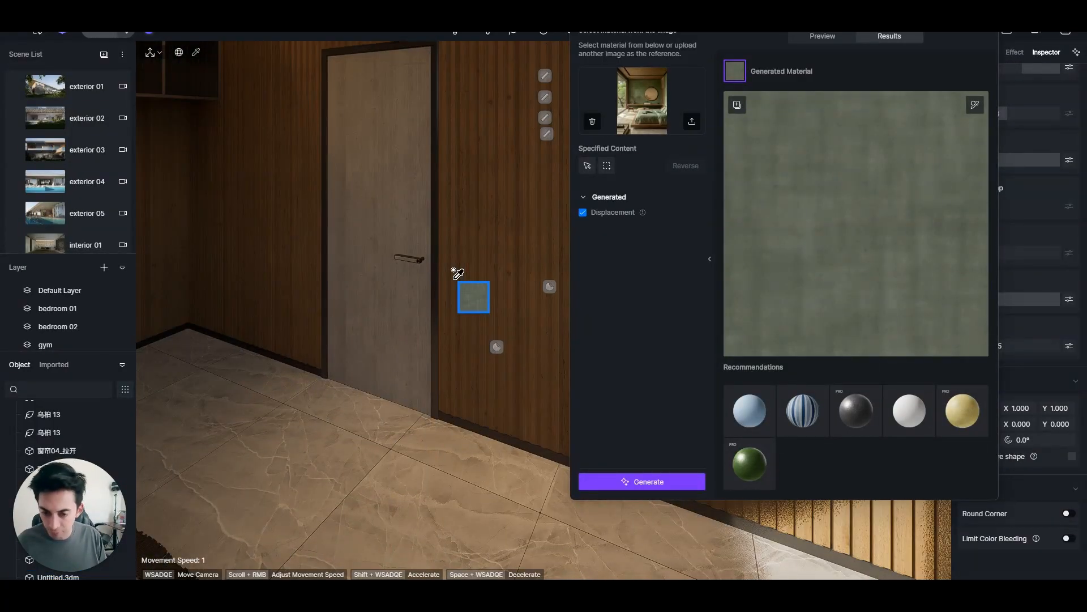
# - Apply the generated green material to the exterior wood-clad wall beside the terrace and end the material application
pyautogui.moveTo(448, 294); pyautogui.dragTo(431, 274, button='right')
pyautogui.press('w')
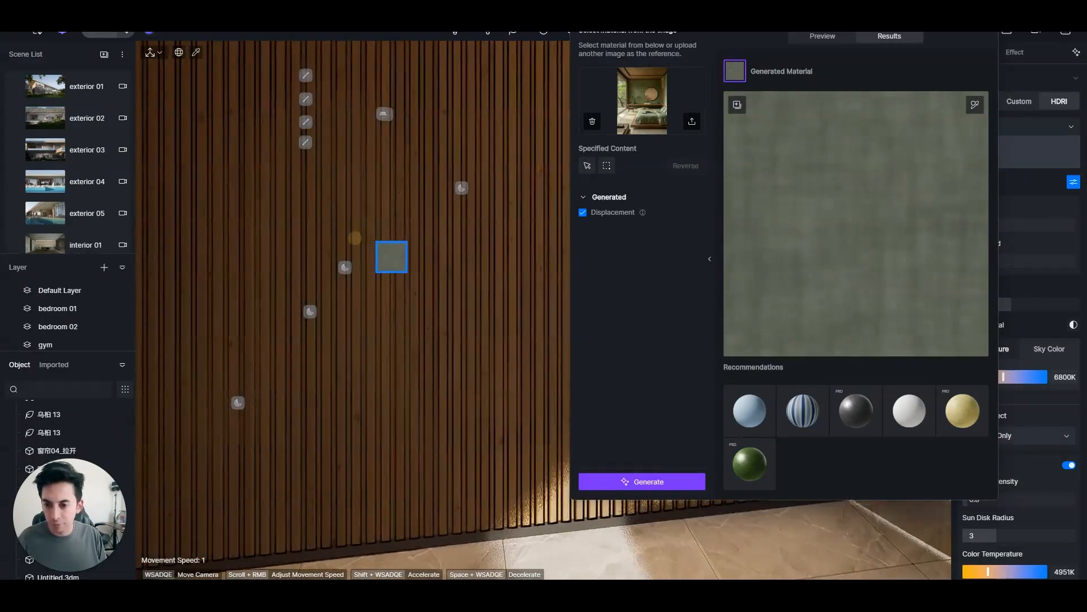
pyautogui.moveTo(372, 236); pyautogui.dragTo(388, 212, button='right')
pyautogui.press('w')
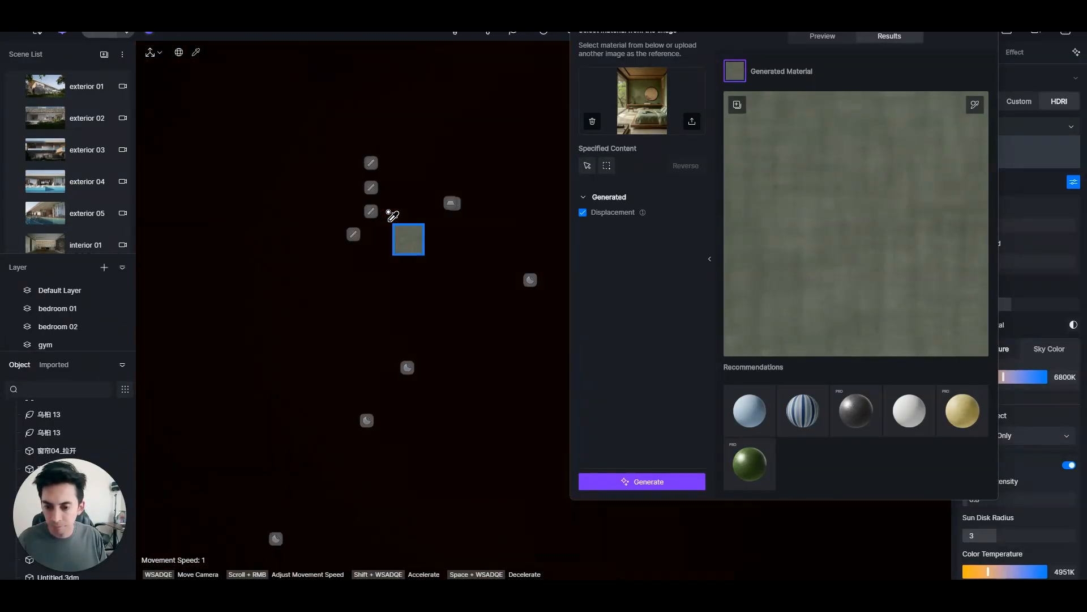
pyautogui.press('s')
pyautogui.moveTo(401, 238)
pyautogui.mouseDown(button='right')
pyautogui.moveTo(347, 288)
pyautogui.moveTo(498, 284)
pyautogui.moveTo(255, 279)
pyautogui.moveTo(393, 301)
pyautogui.moveTo(669, 266)
pyautogui.mouseUp(button='right')
pyautogui.moveTo(371, 272)
pyautogui.mouseDown(button='right')
pyautogui.moveTo(927, 315)
pyautogui.moveTo(931, 287)
pyautogui.moveTo(355, 294)
pyautogui.moveTo(493, 309)
pyautogui.moveTo(303, 303)
pyautogui.moveTo(374, 265)
pyautogui.mouseUp(button='right')
pyautogui.press('w')
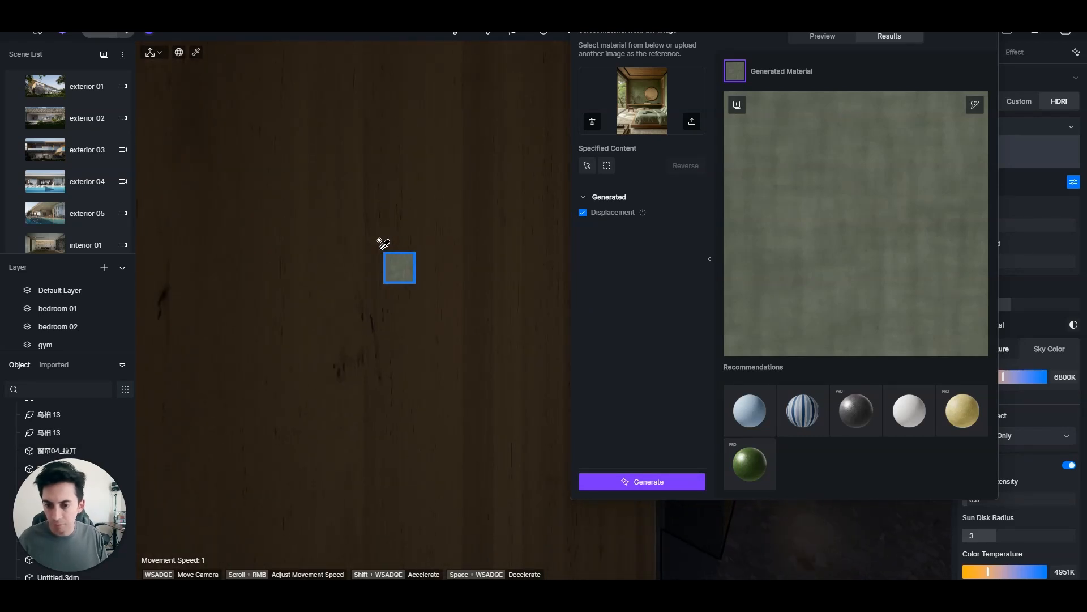
pyautogui.press('s')
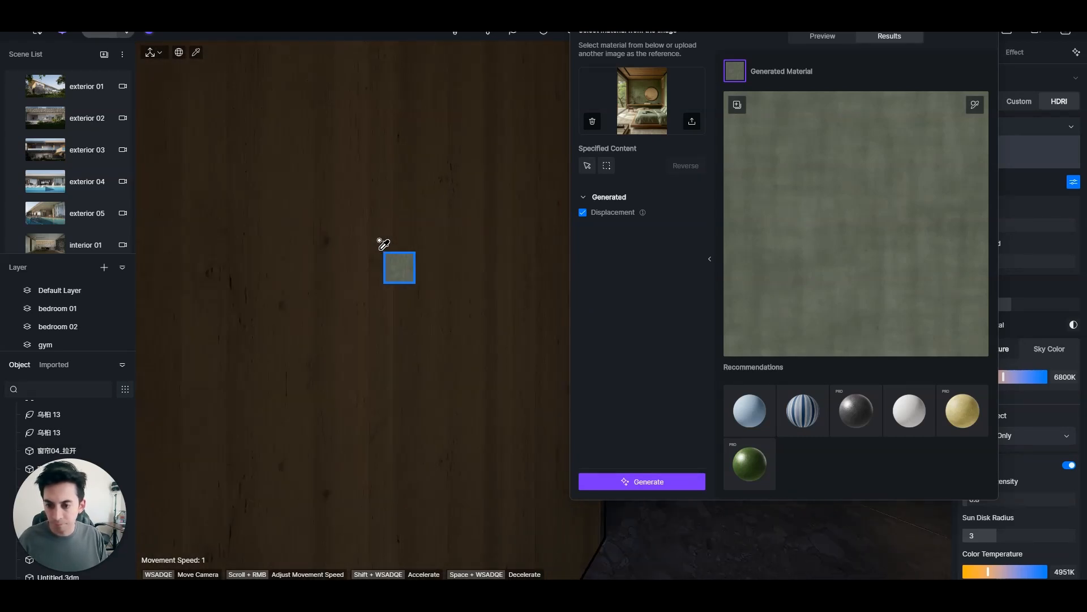
pyautogui.press('s')
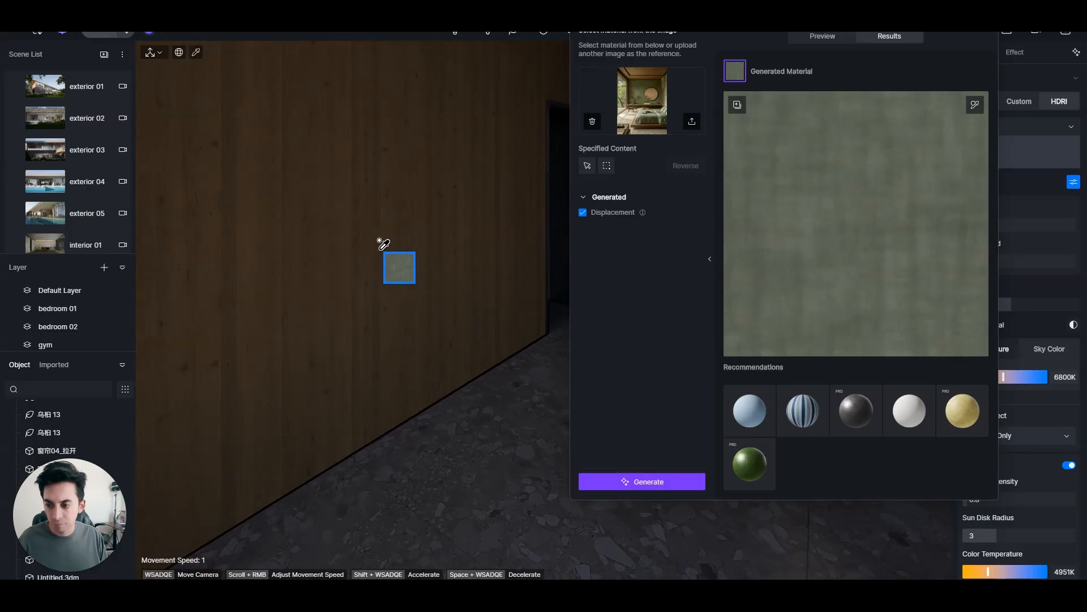
pyautogui.press('s')
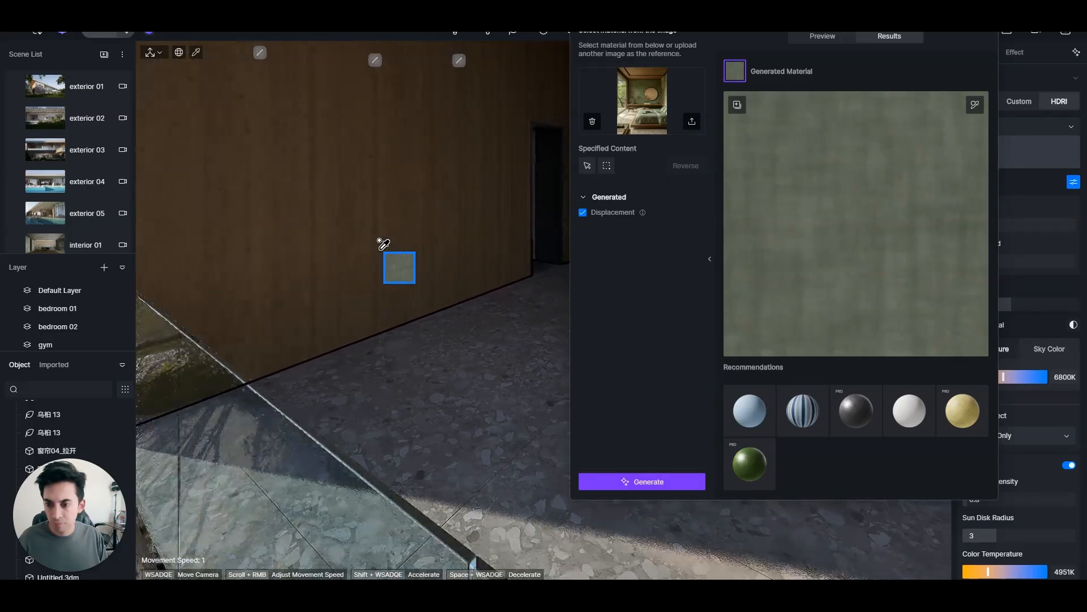
pyautogui.click(381, 183)
pyautogui.moveTo(348, 263); pyautogui.dragTo(213, 68, button='right')
pyautogui.press('Escape')
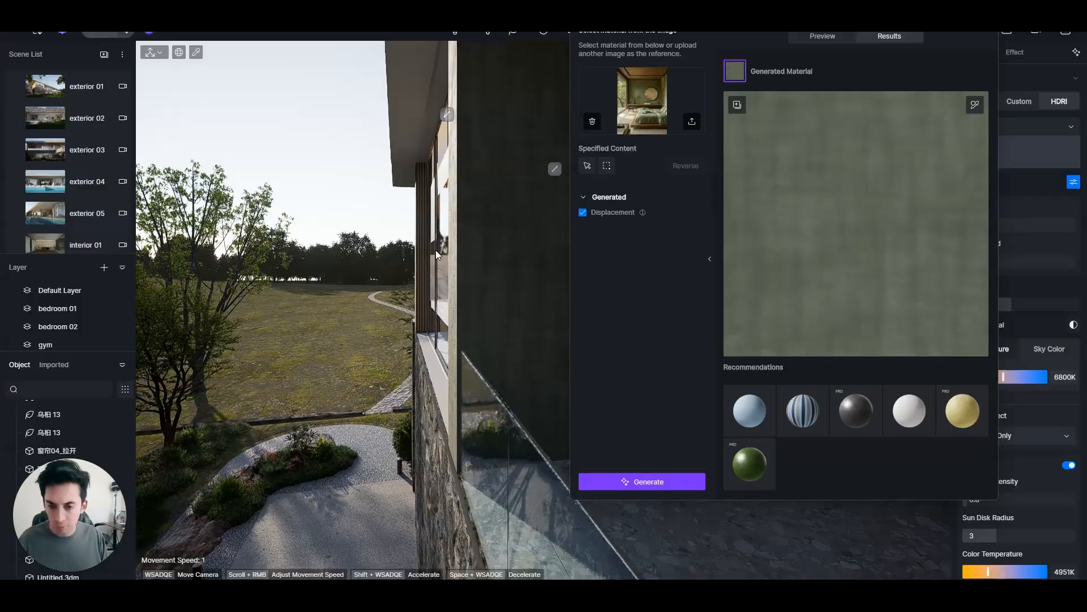
# - Close AI Material Snap and examine the green wall's sunlit end beside the glazing from outside the house
pyautogui.moveTo(436, 250); pyautogui.dragTo(272, 461, button='right')
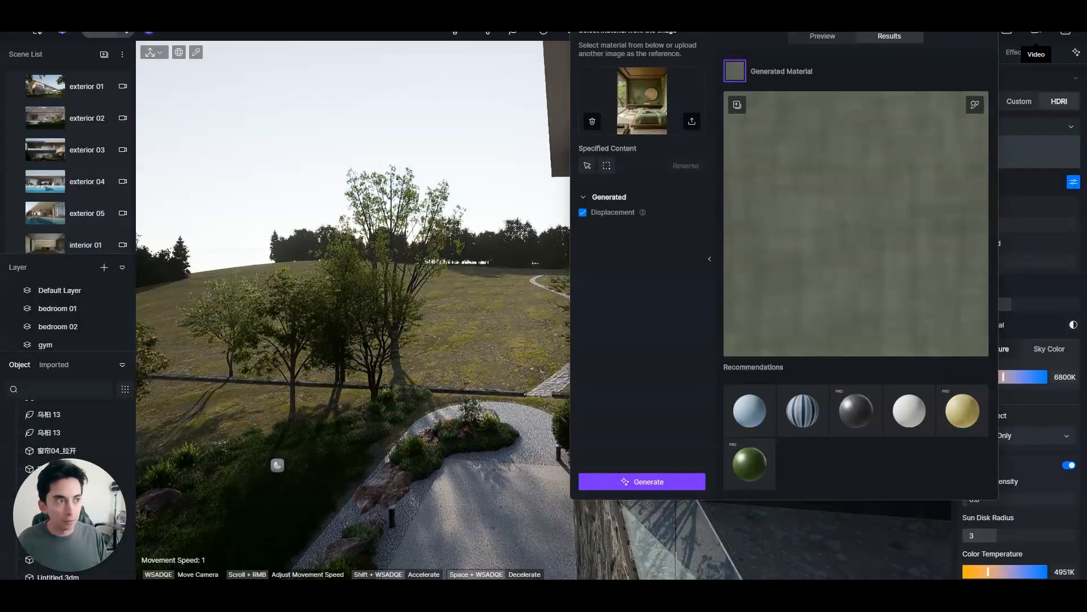
pyautogui.click(987, 11)
pyautogui.moveTo(488, 256); pyautogui.dragTo(426, 246, button='right')
pyautogui.scroll(2, 387, 243)
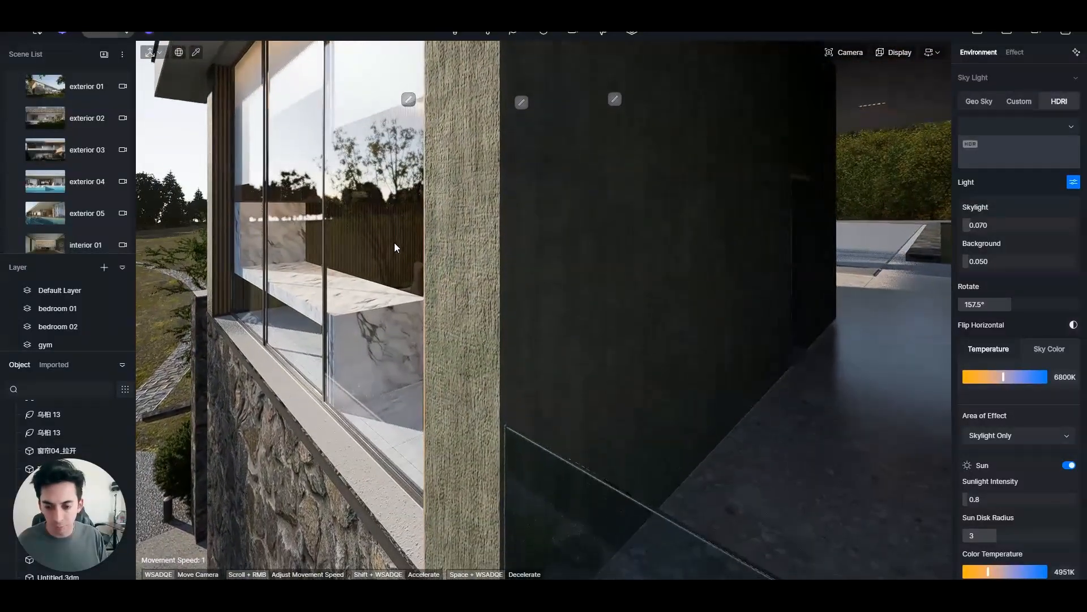
pyautogui.press('a')
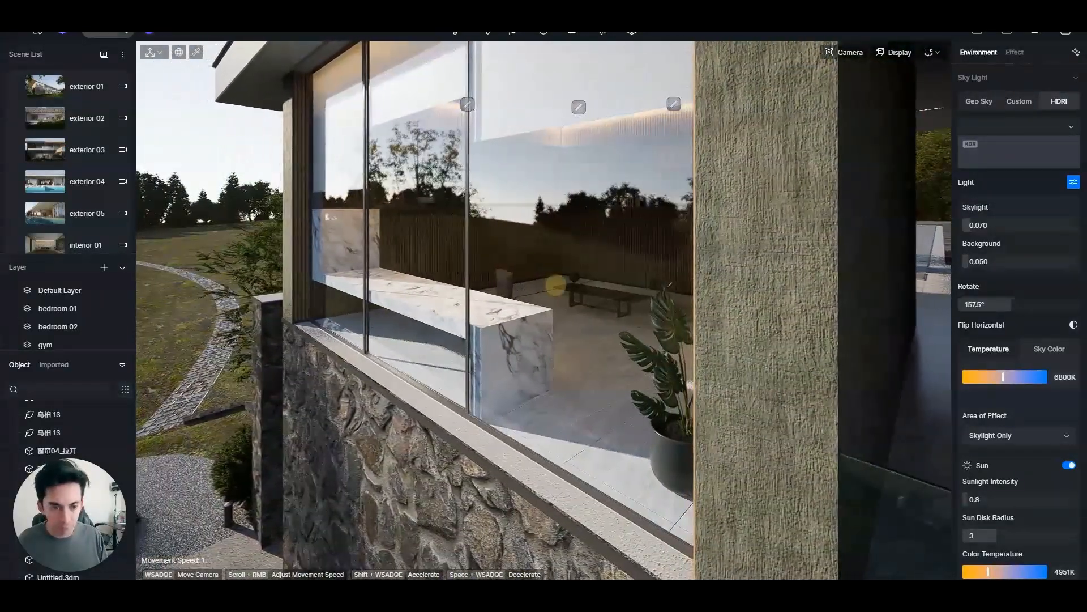
pyautogui.moveTo(555, 285); pyautogui.dragTo(513, 278, button='right')
pyautogui.press('a')
pyautogui.press('s')
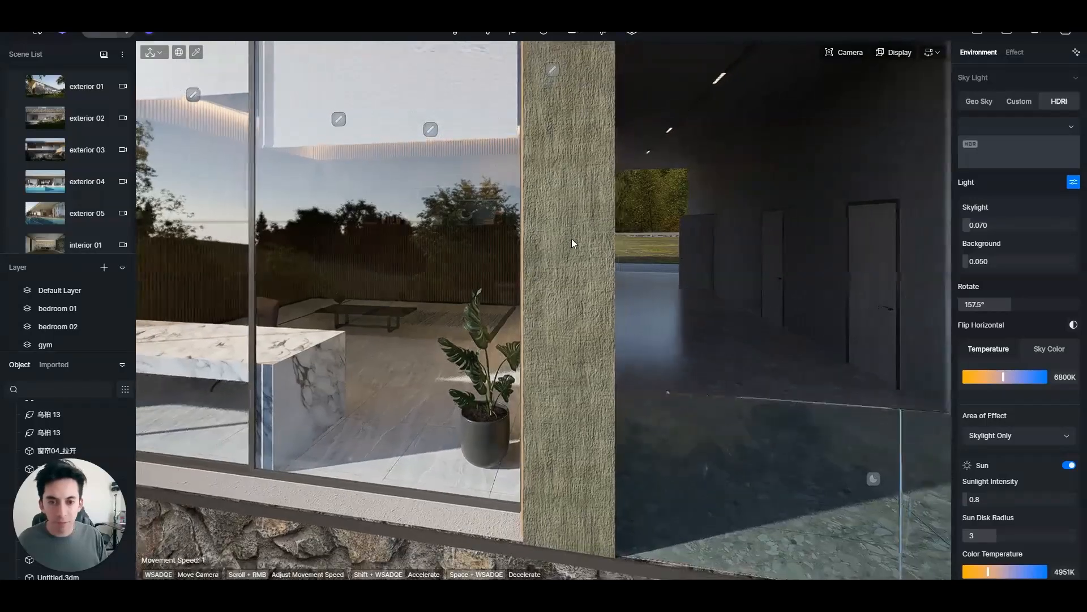
pyautogui.press('s')
pyautogui.moveTo(546, 245); pyautogui.dragTo(544, 251, button='right')
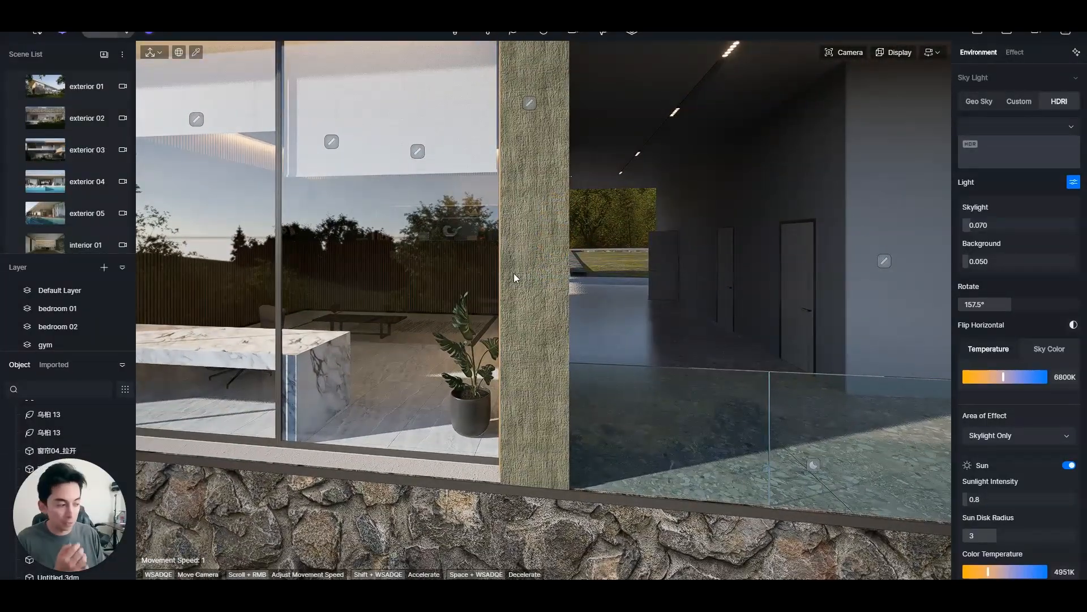
pyautogui.moveTo(525, 267)
pyautogui.mouseDown(button='right')
pyautogui.moveTo(544, 247)
pyautogui.moveTo(522, 279)
pyautogui.mouseUp(button='right')
pyautogui.scroll(5, 522, 280)
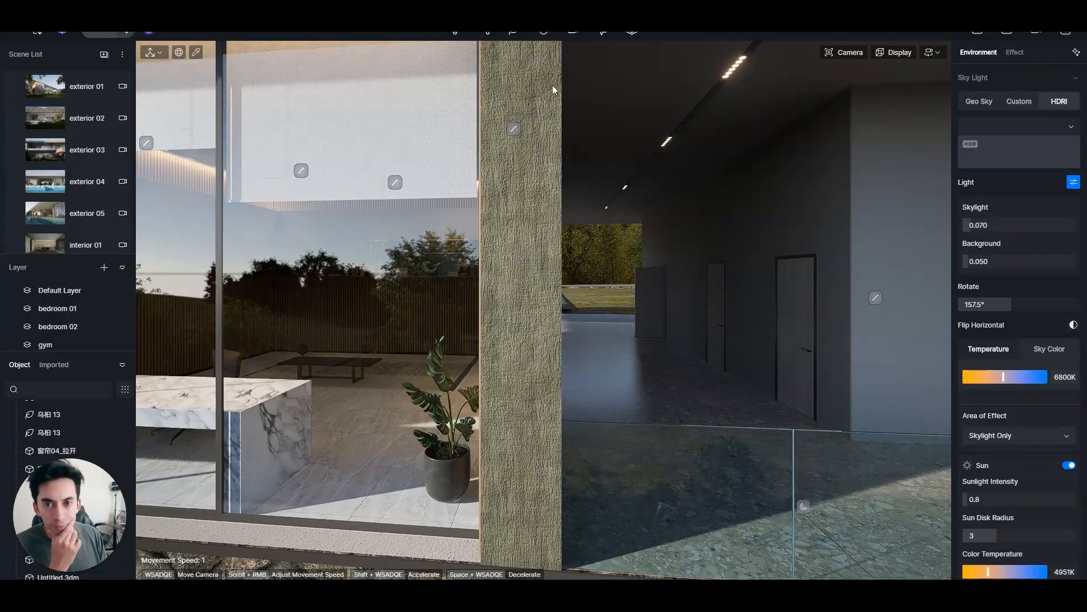
# - Sample the green wall material and set its base color to RGB 255, 255, 240 after trying an HSV tint
pyautogui.click(196, 52)
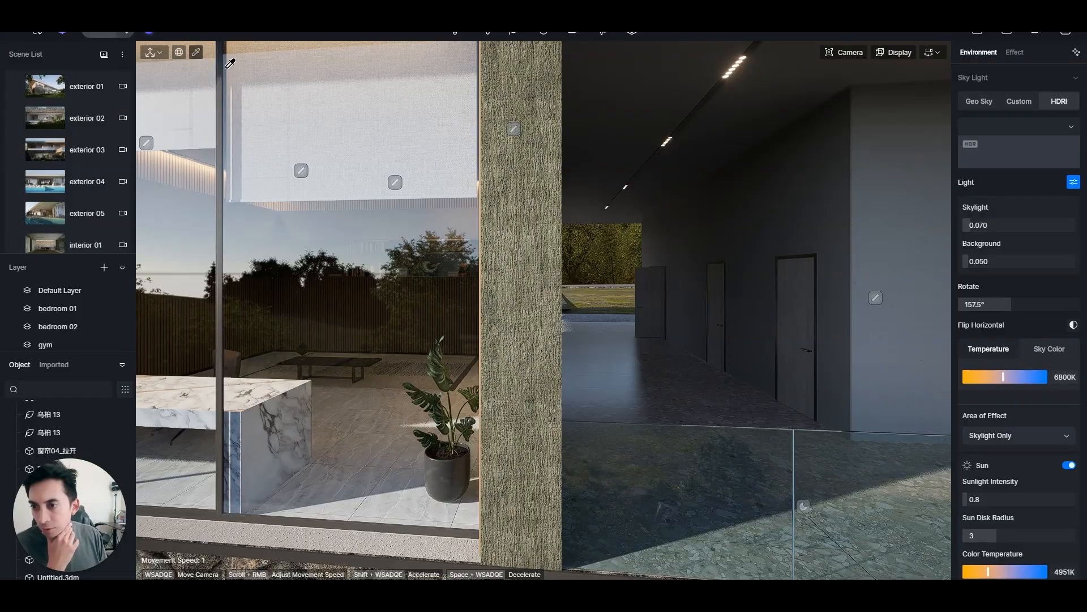
pyautogui.click(513, 221)
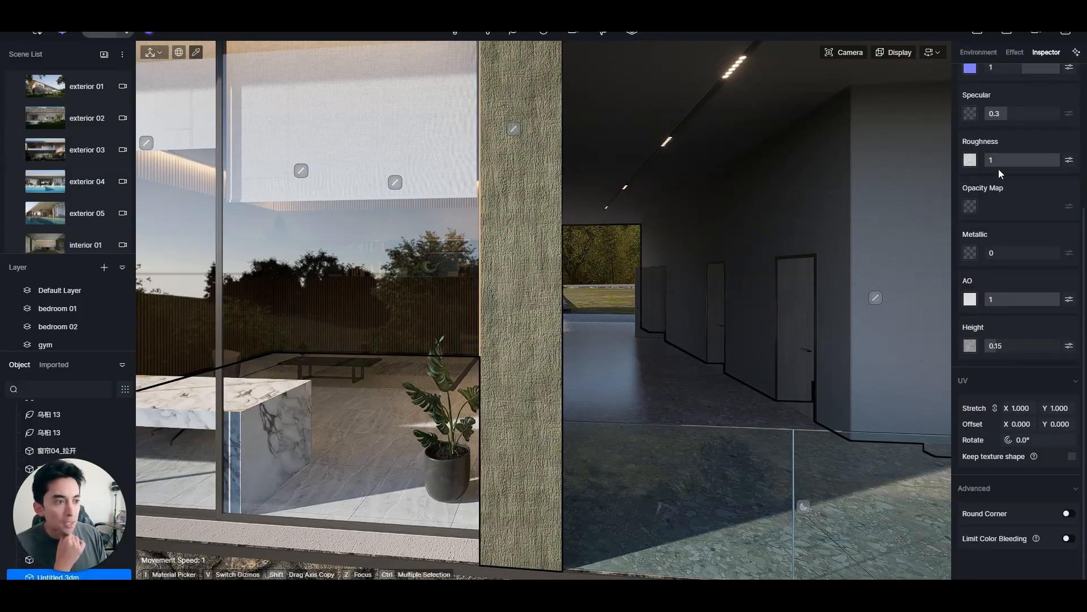
pyautogui.scroll(4, 1006, 303)
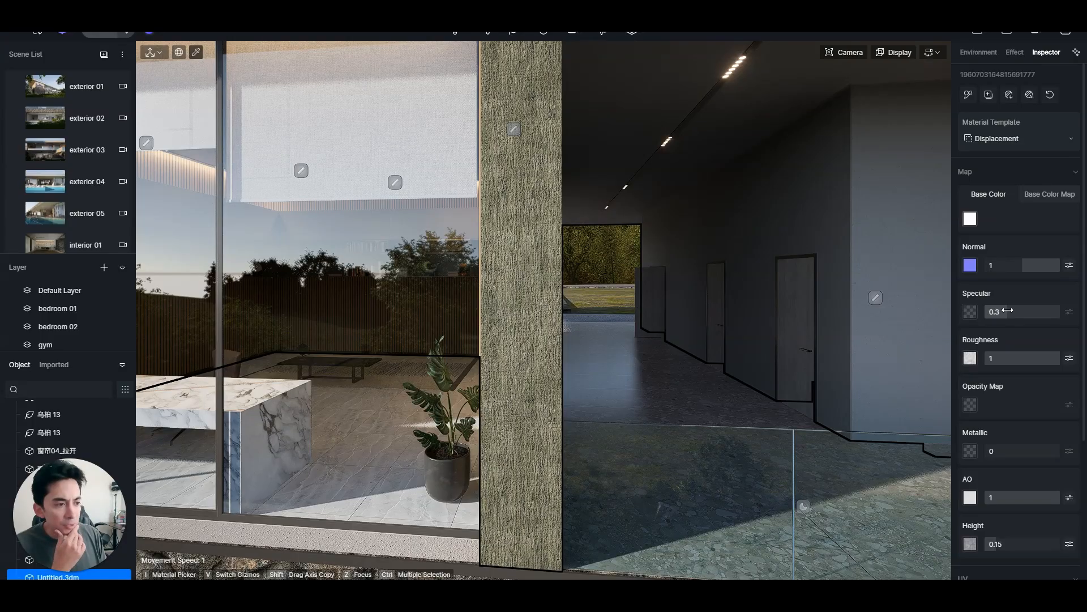
pyautogui.click(970, 219)
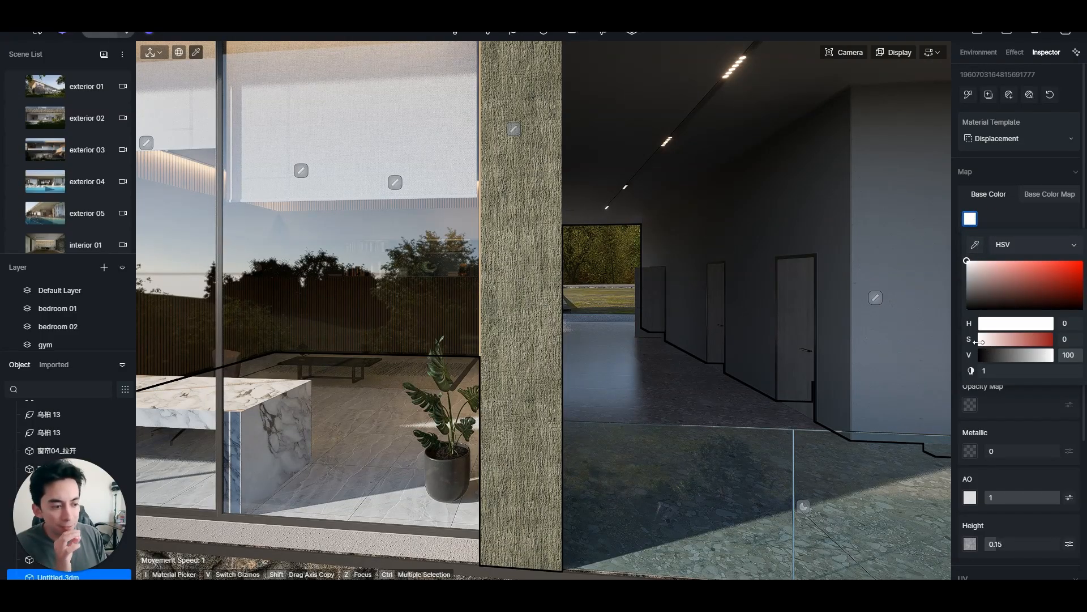
pyautogui.moveTo(979, 342)
pyautogui.mouseDown()
pyautogui.moveTo(1006, 345)
pyautogui.moveTo(975, 345)
pyautogui.mouseUp()
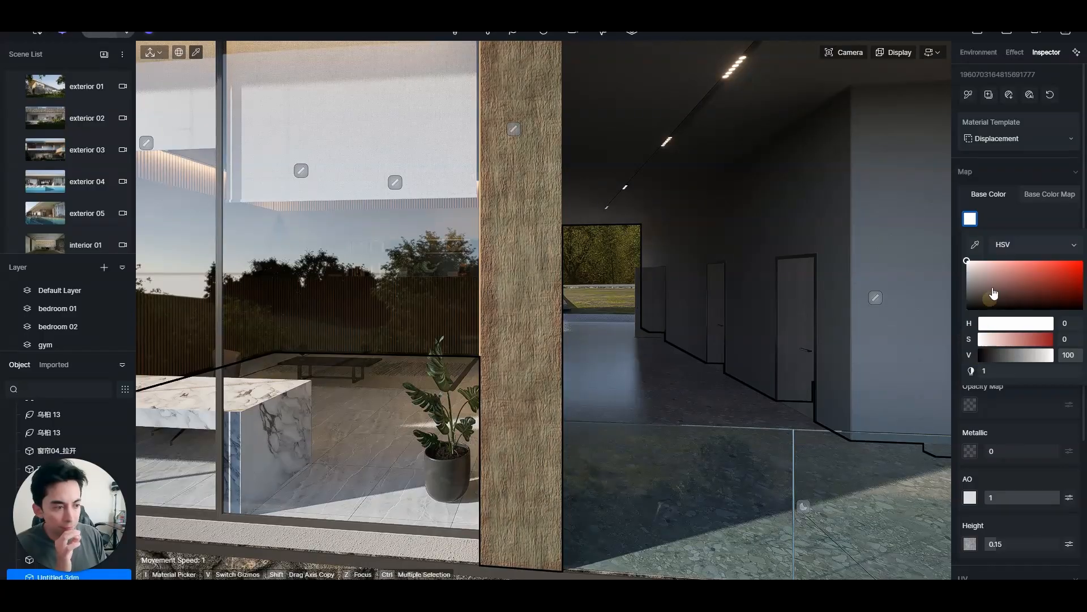
pyautogui.click(1014, 243)
pyautogui.click(1015, 271)
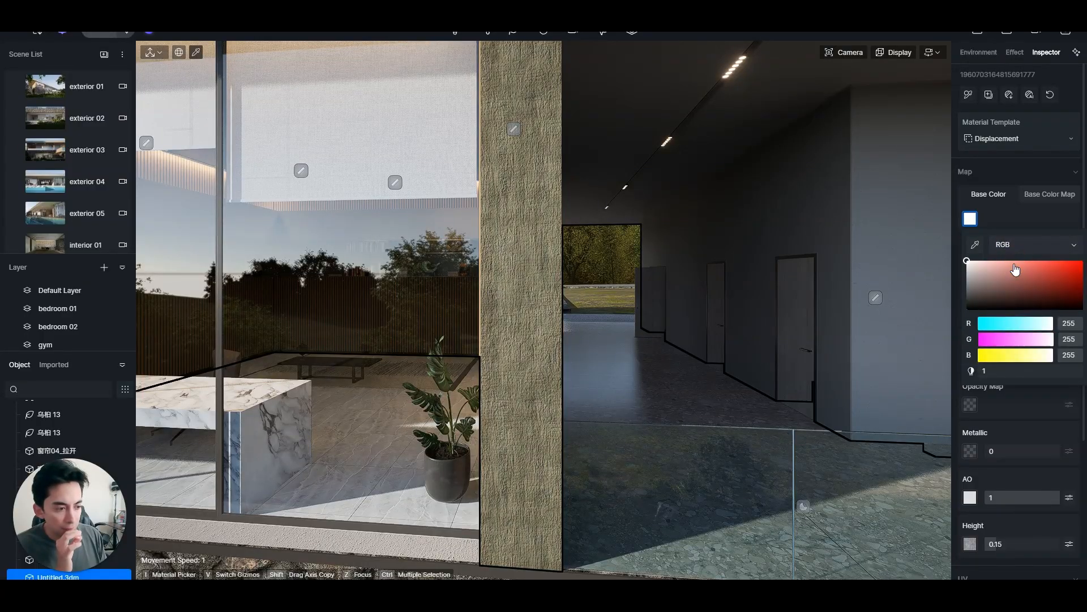
pyautogui.moveTo(1053, 355); pyautogui.dragTo(1050, 356)
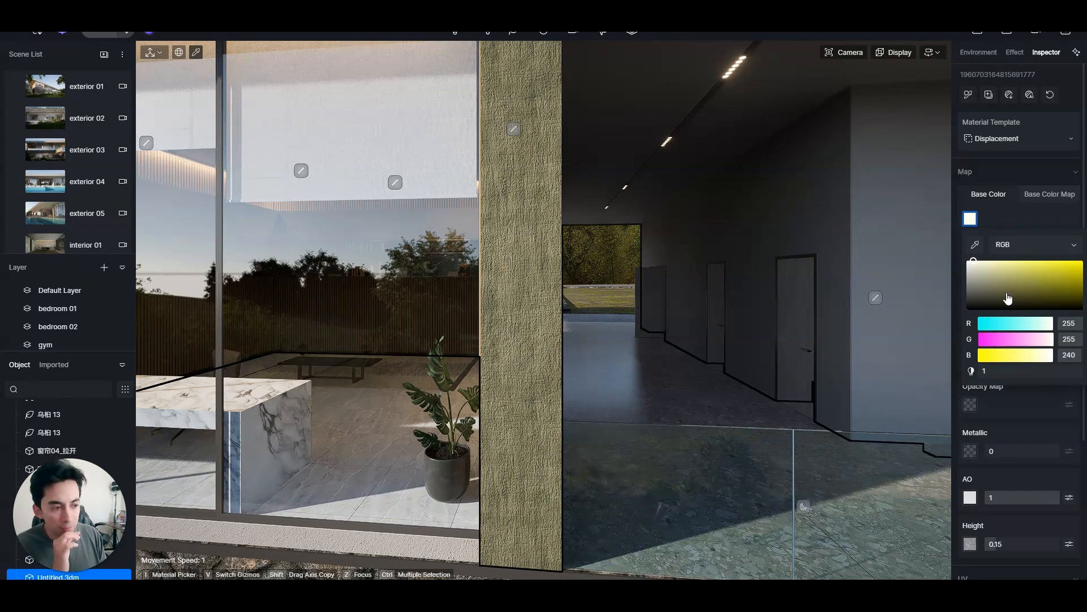
pyautogui.click(965, 221)
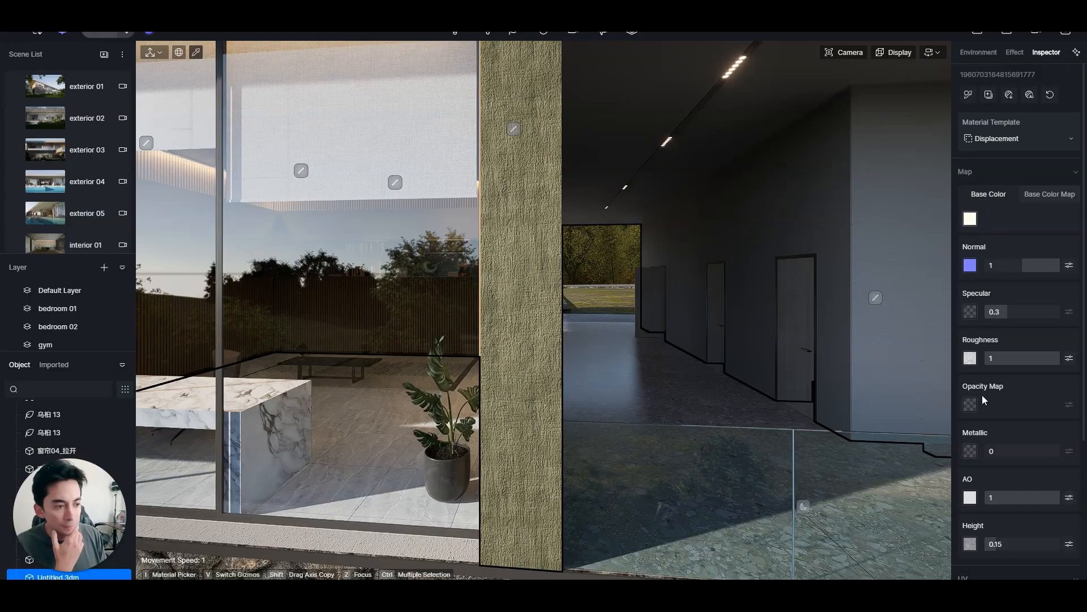
# - Reduce the green wall material's normal strength to 0.55 and set its UV stretch to 0.900 in X and Y
pyautogui.click(1051, 198)
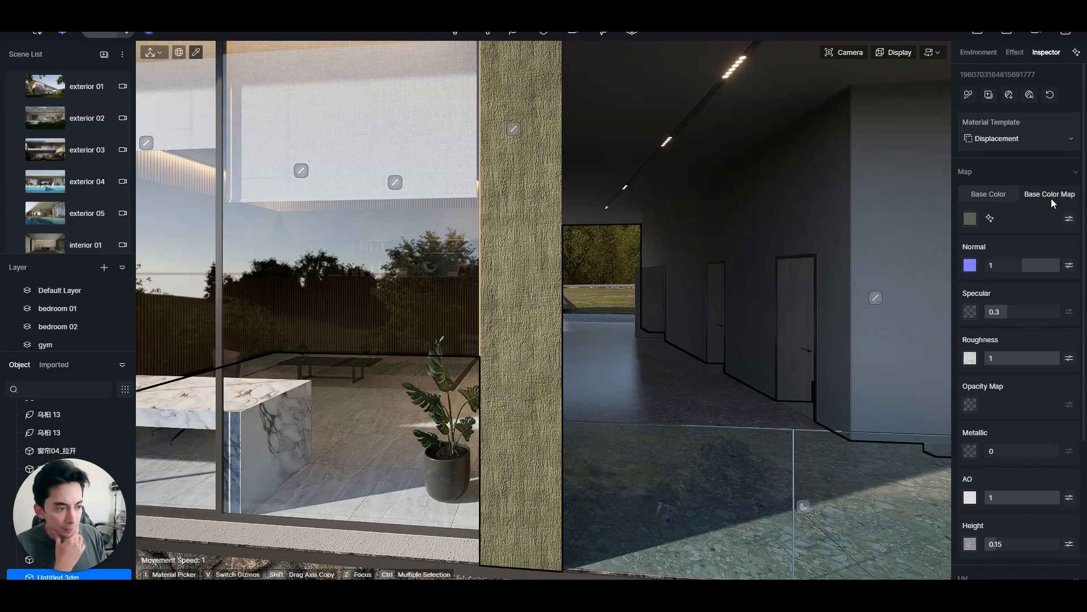
pyautogui.click(990, 196)
pyautogui.moveTo(1058, 266); pyautogui.dragTo(1043, 271)
pyautogui.scroll(-4, 1005, 457)
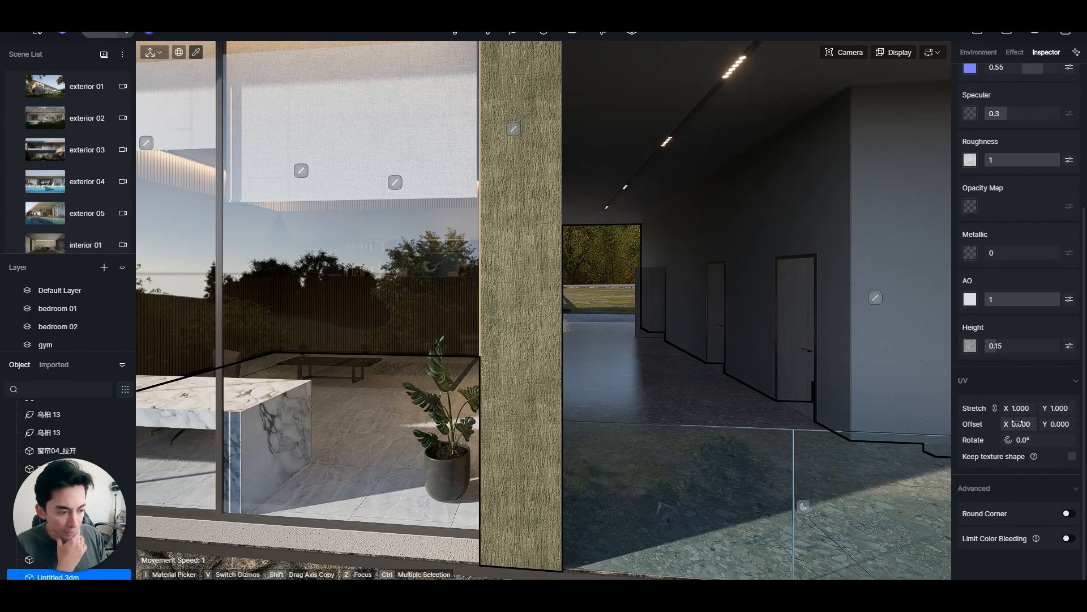
pyautogui.moveTo(1018, 408); pyautogui.dragTo(1018, 407)
pyautogui.scroll(-1, 568, 308)
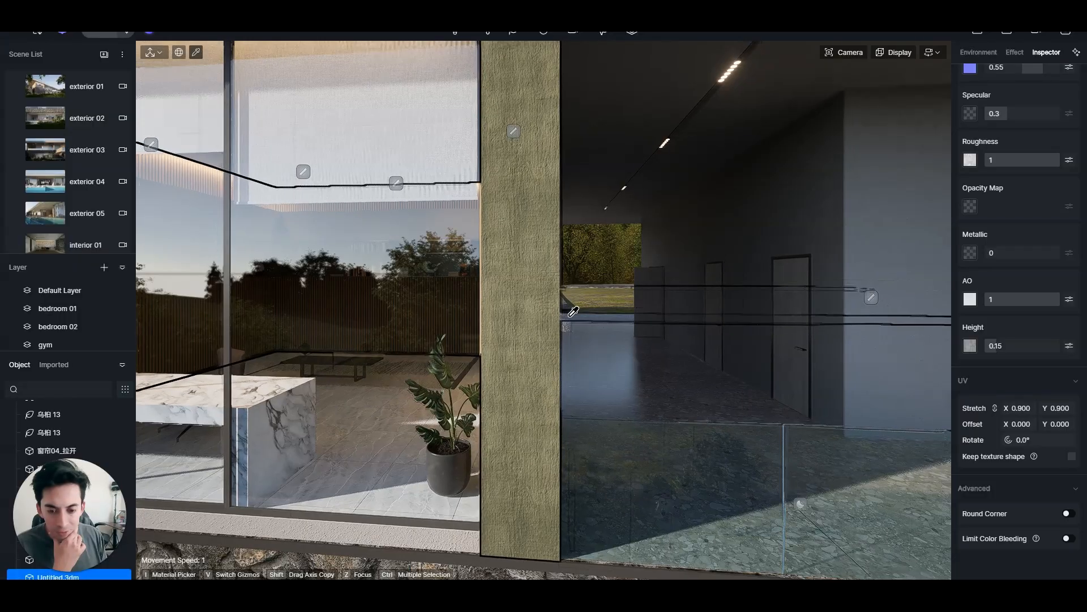
# - Try a height of 0.28 on the green wall material and set it back to 0.15, judging the relief close up
pyautogui.moveTo(555, 328); pyautogui.dragTo(448, 327, button='right')
pyautogui.moveTo(594, 318); pyautogui.dragTo(449, 294, button='right')
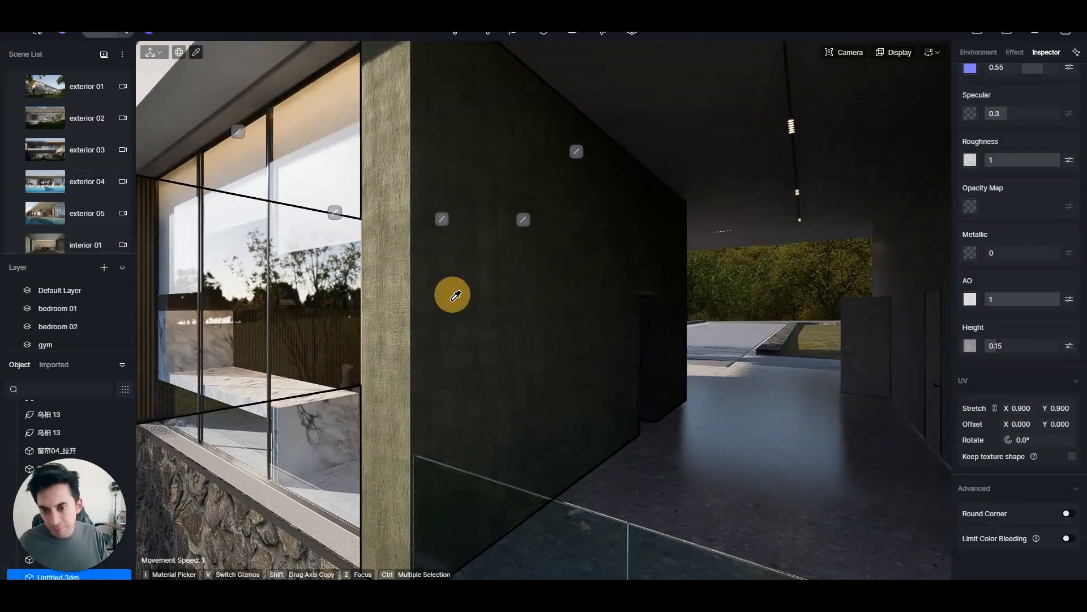
pyautogui.click(994, 346)
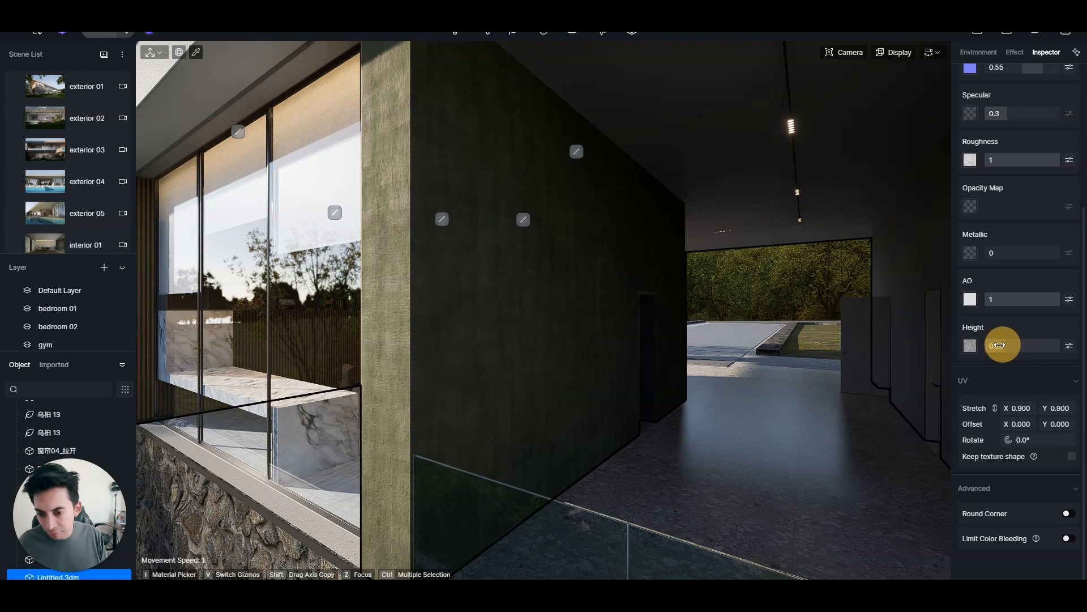
pyautogui.scroll(4, 375, 322)
pyautogui.moveTo(375, 321); pyautogui.dragTo(372, 318, button='right')
pyautogui.scroll(5, 383, 317)
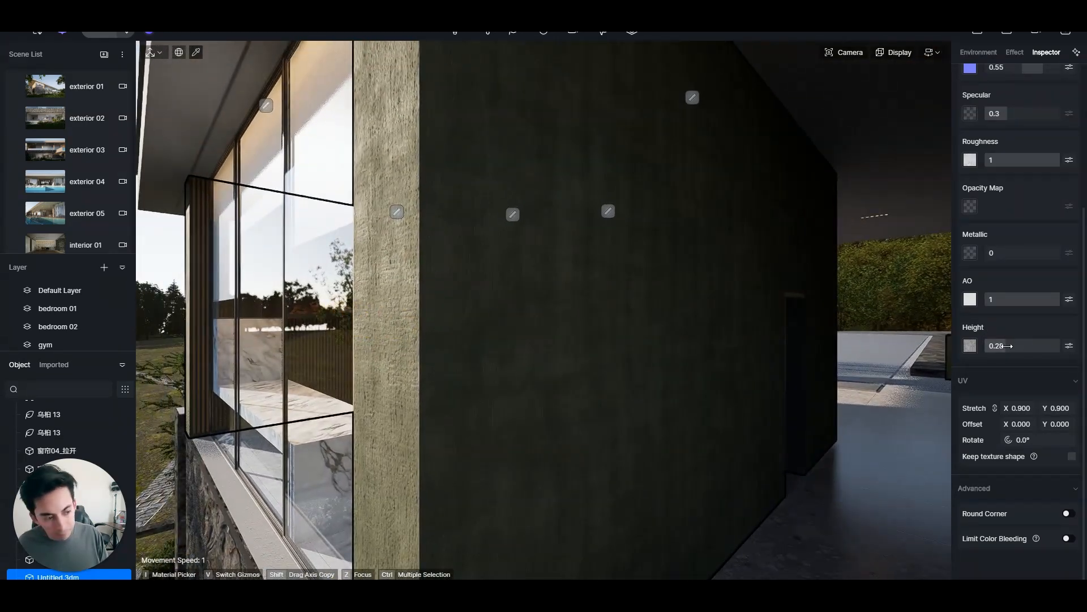
pyautogui.moveTo(998, 345)
pyautogui.mouseDown()
pyautogui.moveTo(1034, 343)
pyautogui.moveTo(992, 344)
pyautogui.mouseUp()
pyautogui.moveTo(619, 352); pyautogui.dragTo(670, 372, button='right')
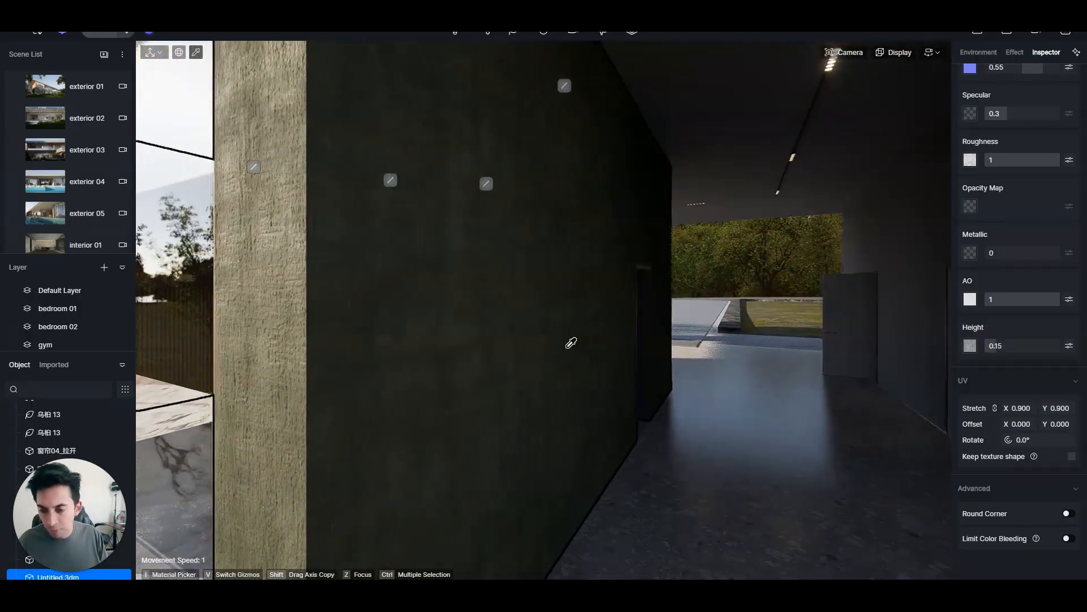
# - Examine the green wall's sunlit end close up and from farther back outside, alongside the glazing and stone base
pyautogui.press('a')
pyautogui.press('a')
pyautogui.moveTo(455, 318); pyautogui.dragTo(486, 290, button='right')
pyautogui.press('a')
pyautogui.press('s')
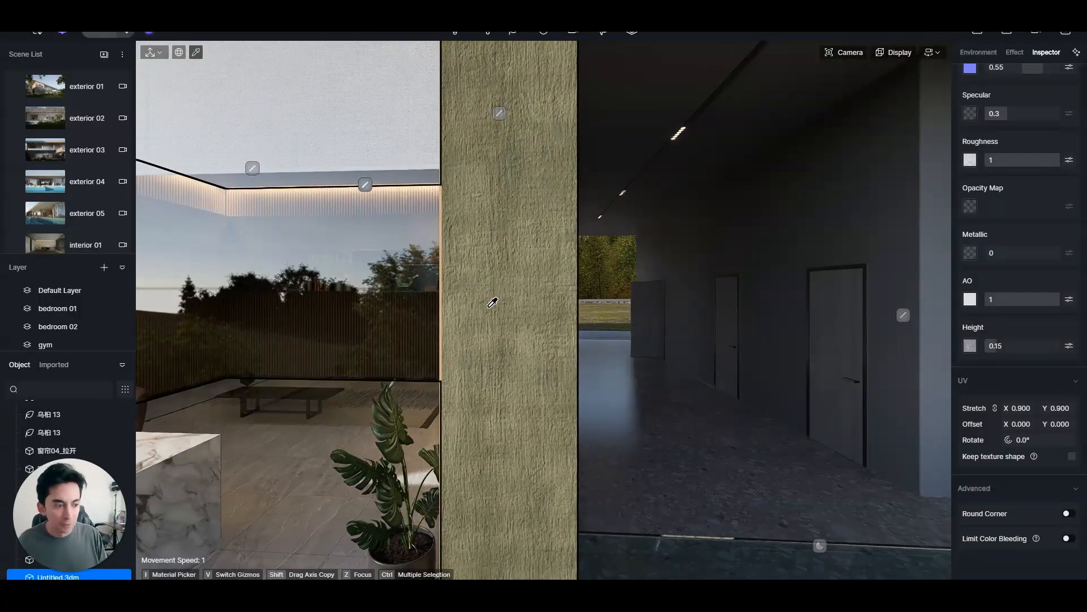
pyautogui.press('s')
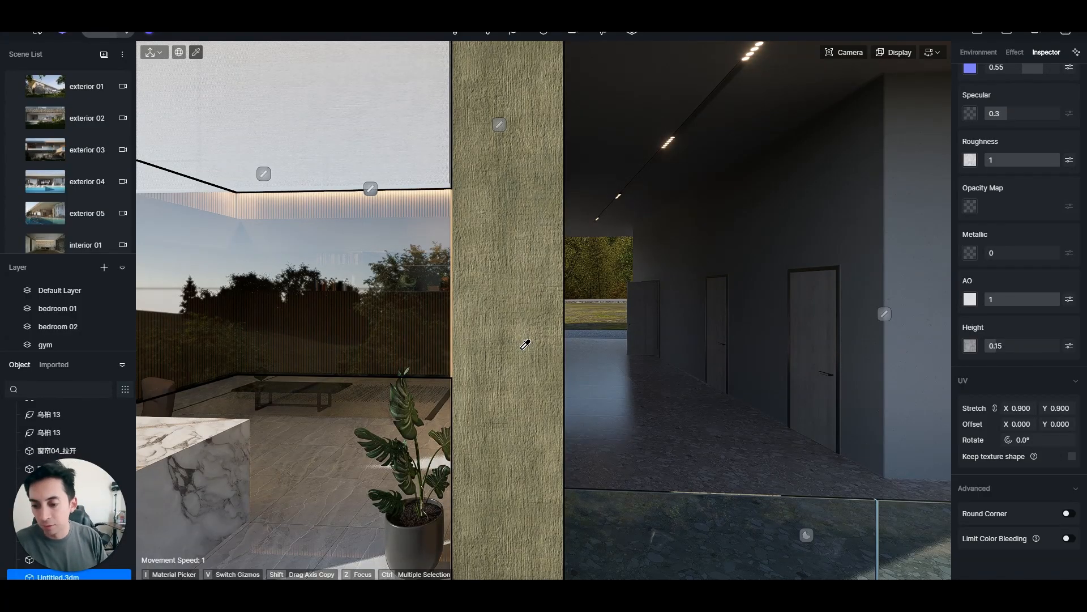
pyautogui.click(42, 177)
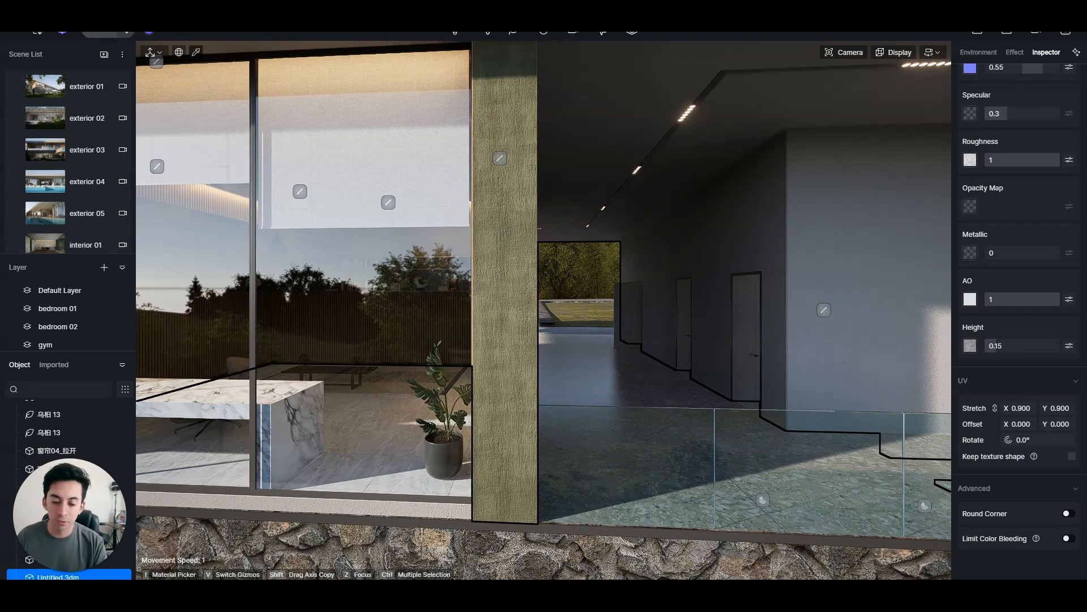
pyautogui.scroll(-2, 643, 314)
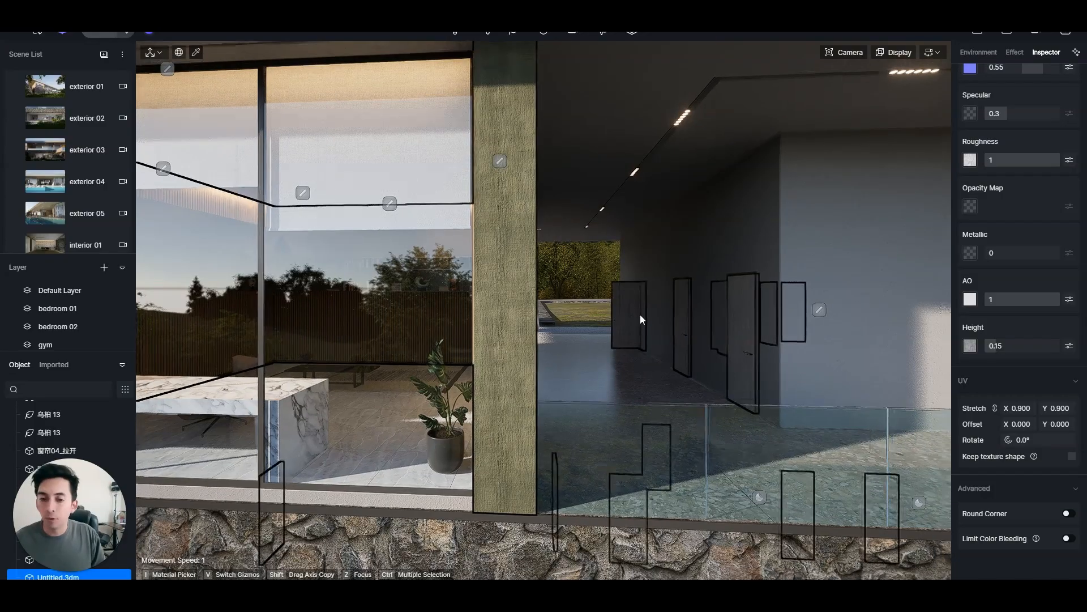
pyautogui.moveTo(638, 314); pyautogui.dragTo(550, 256, button='right')
pyautogui.scroll(-4, 551, 259)
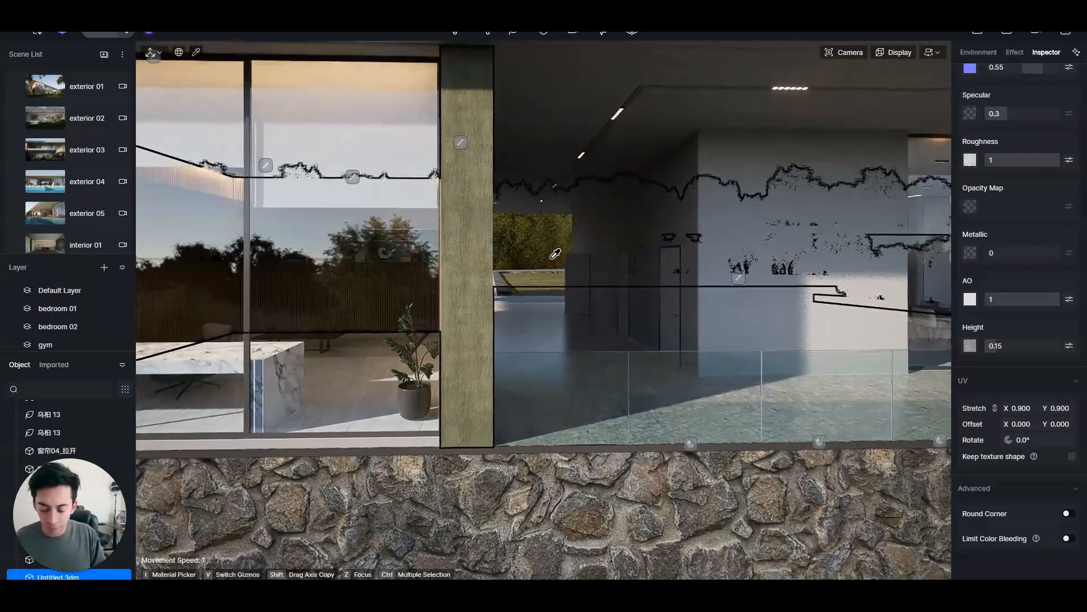
pyautogui.press('s')
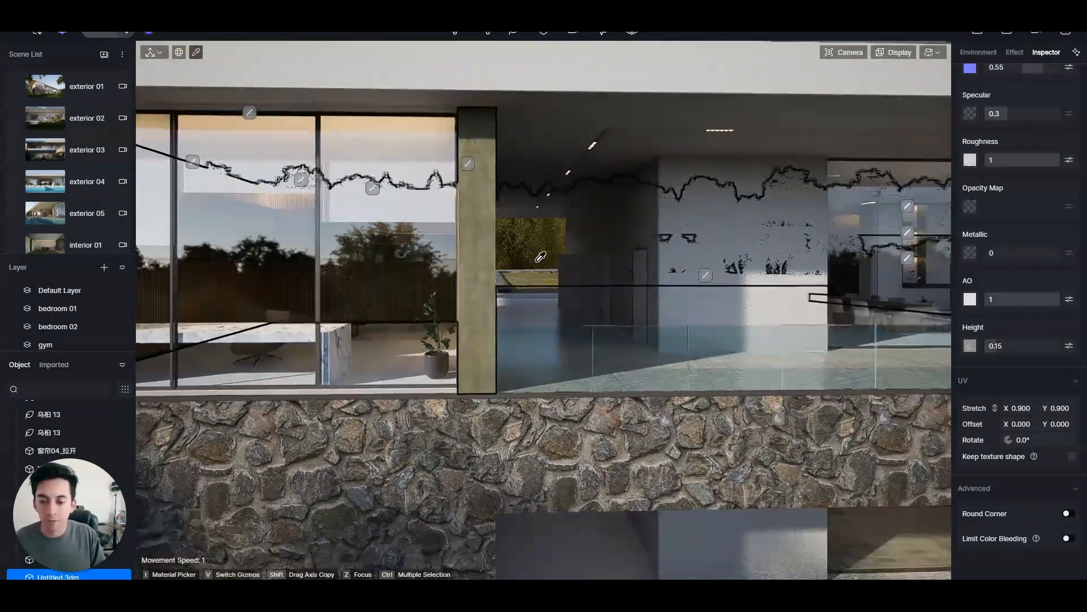
pyautogui.moveTo(551, 259); pyautogui.dragTo(492, 282, button='right')
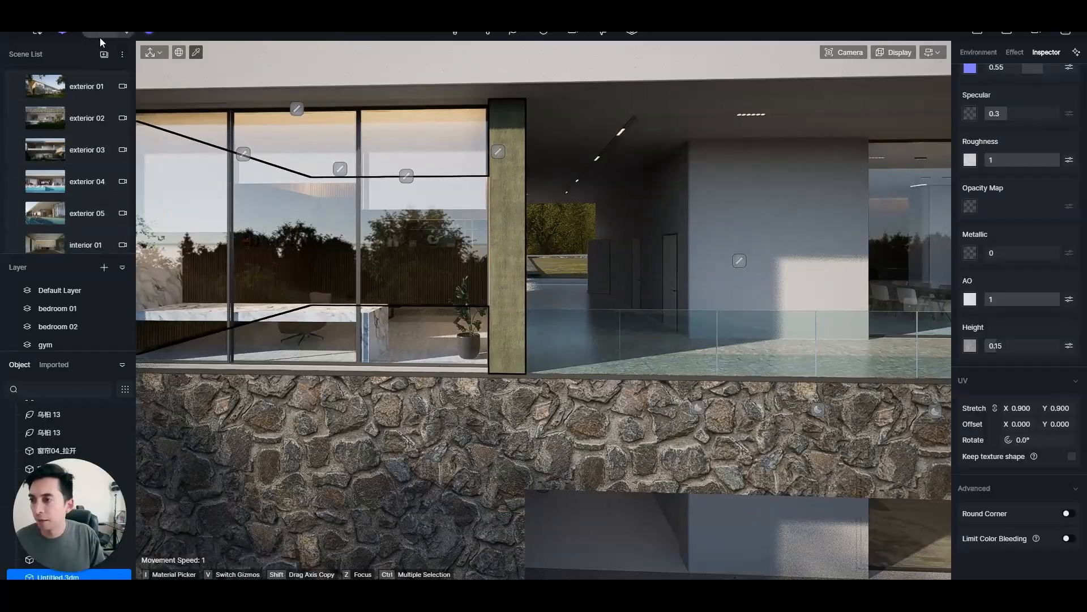
# - Open AI Material Snap from the material library and remove the existing bedroom reference image
pyautogui.click(100, 37)
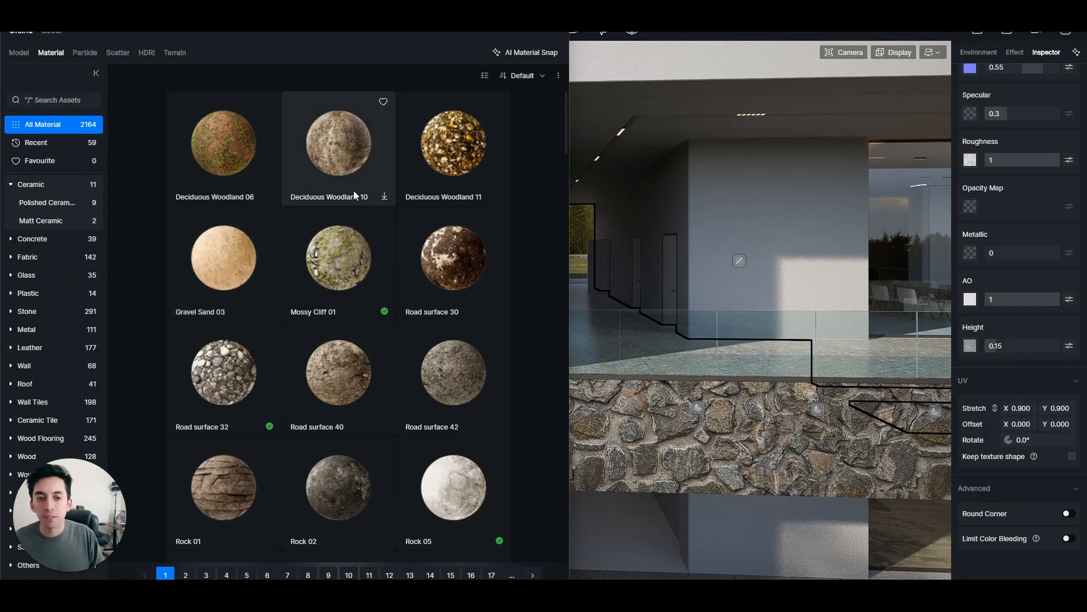
pyautogui.click(521, 54)
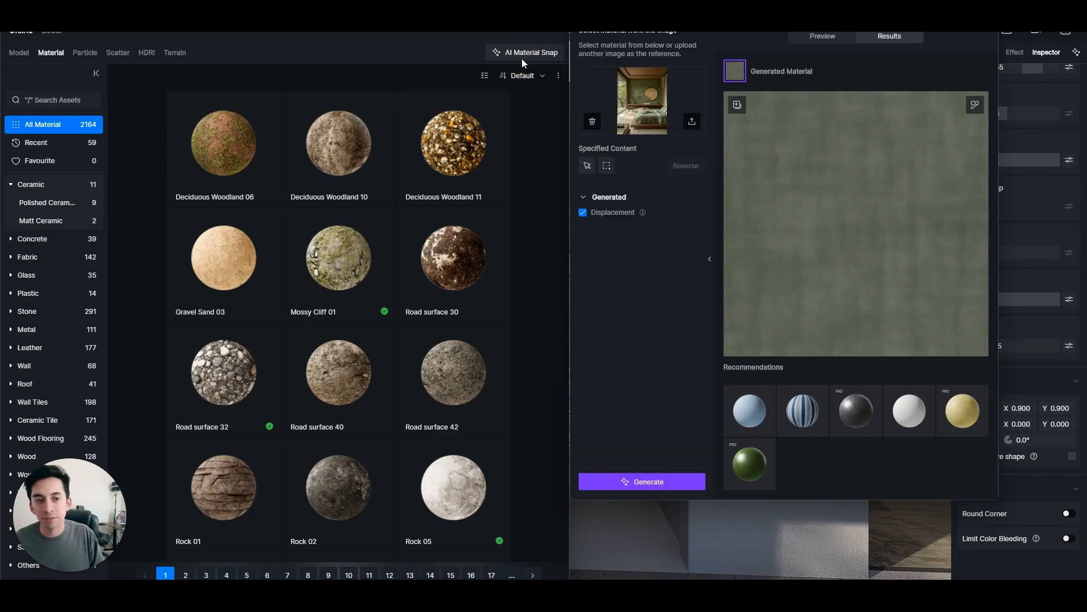
pyautogui.click(593, 121)
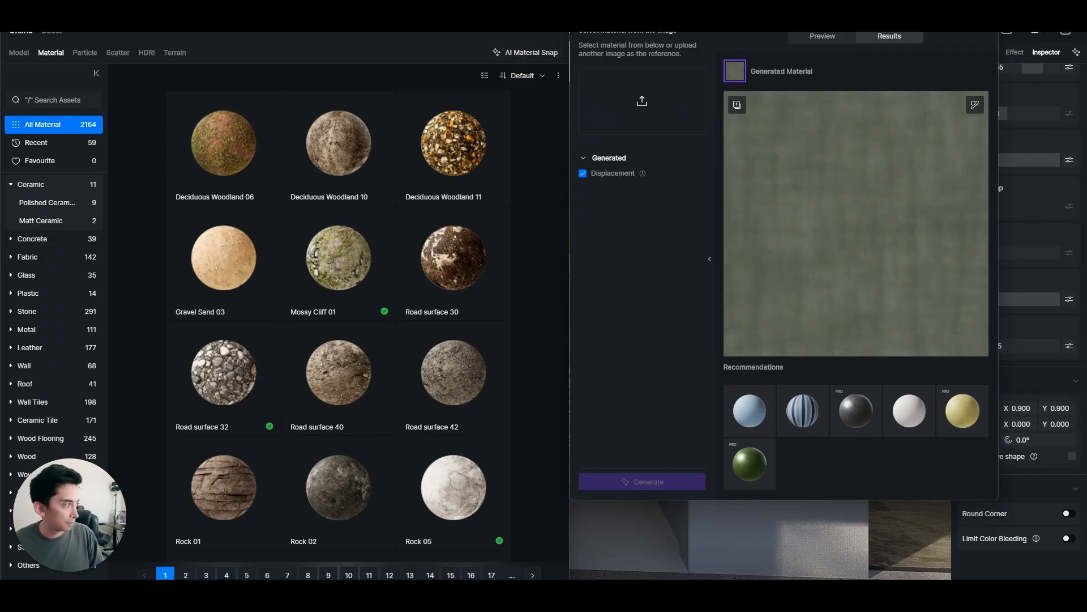
# - Switch to Pinterest in the browser and look through the "exterior architecture corten steel" results and the search filters for a reference photo
pyautogui.moveTo(1086, 187); pyautogui.dragTo(666, 68)
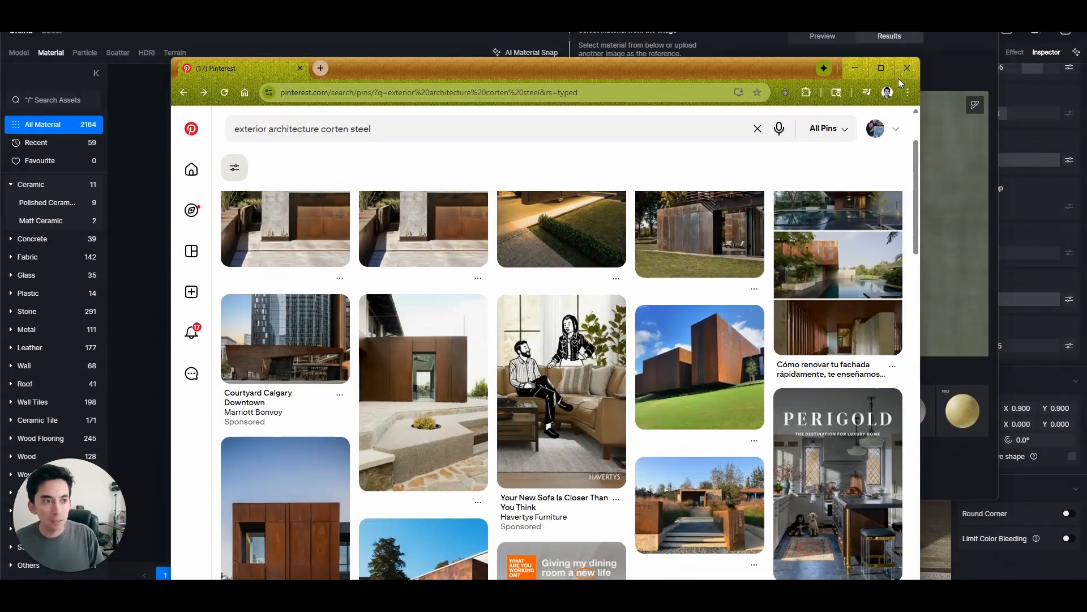
pyautogui.click(879, 69)
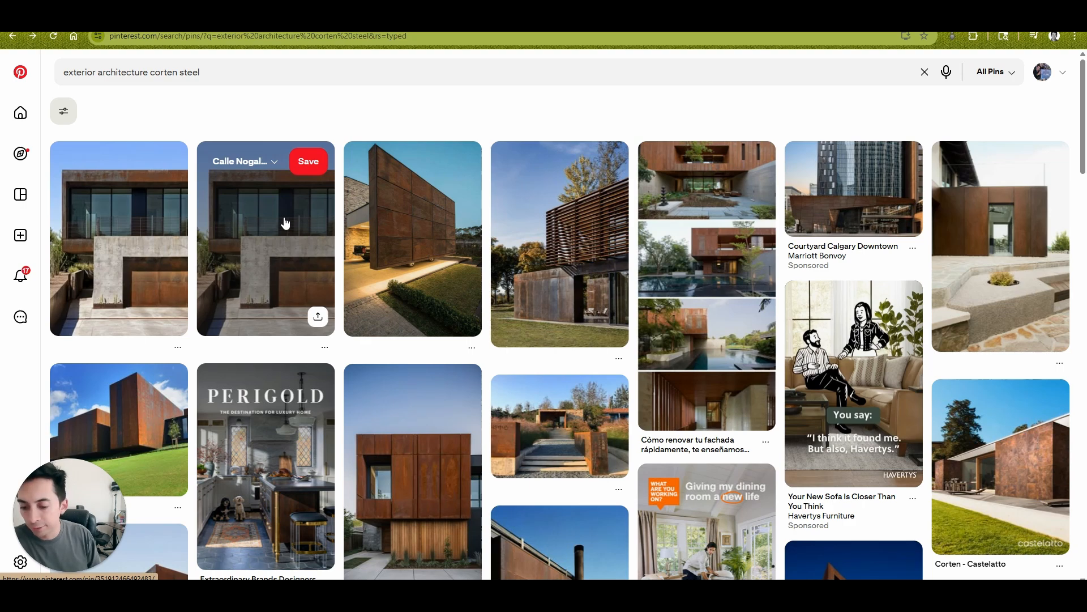
pyautogui.scroll(-8, 286, 222)
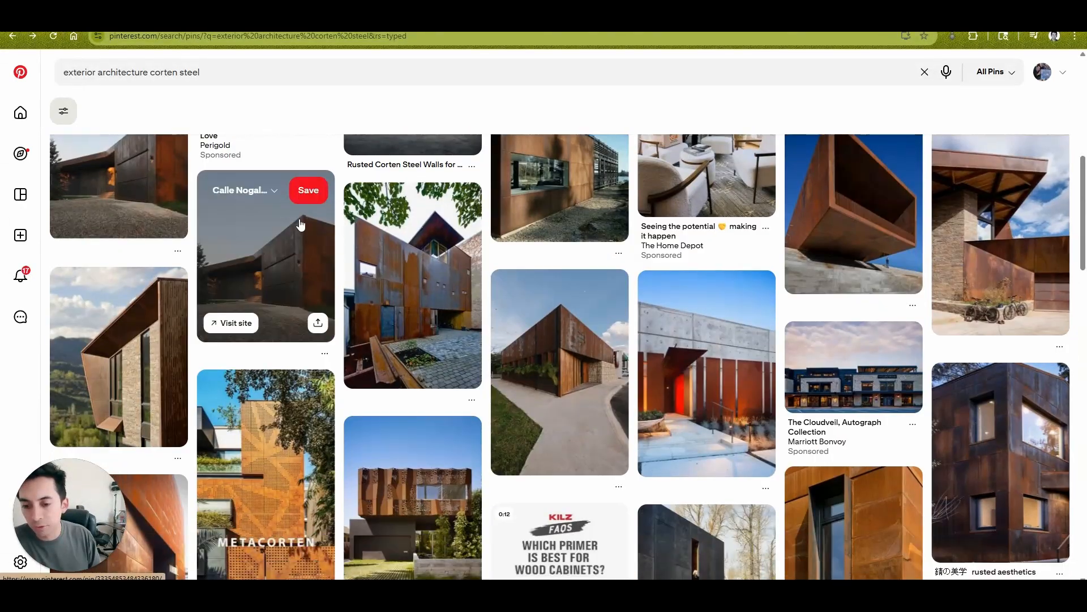
pyautogui.scroll(-4, 337, 232)
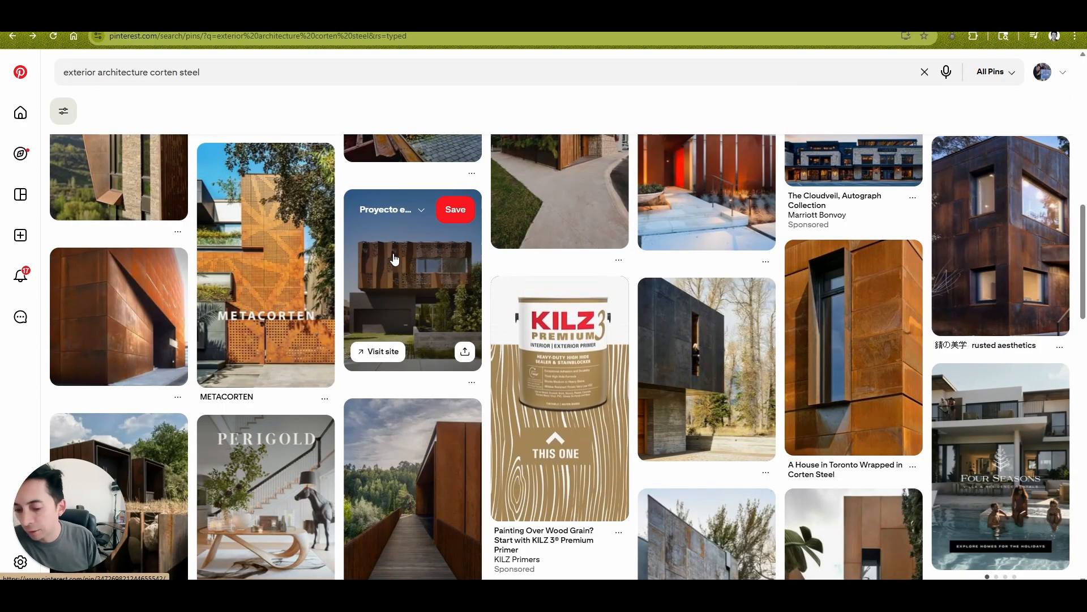
pyautogui.scroll(-4, 395, 258)
pyautogui.scroll(-2, 395, 257)
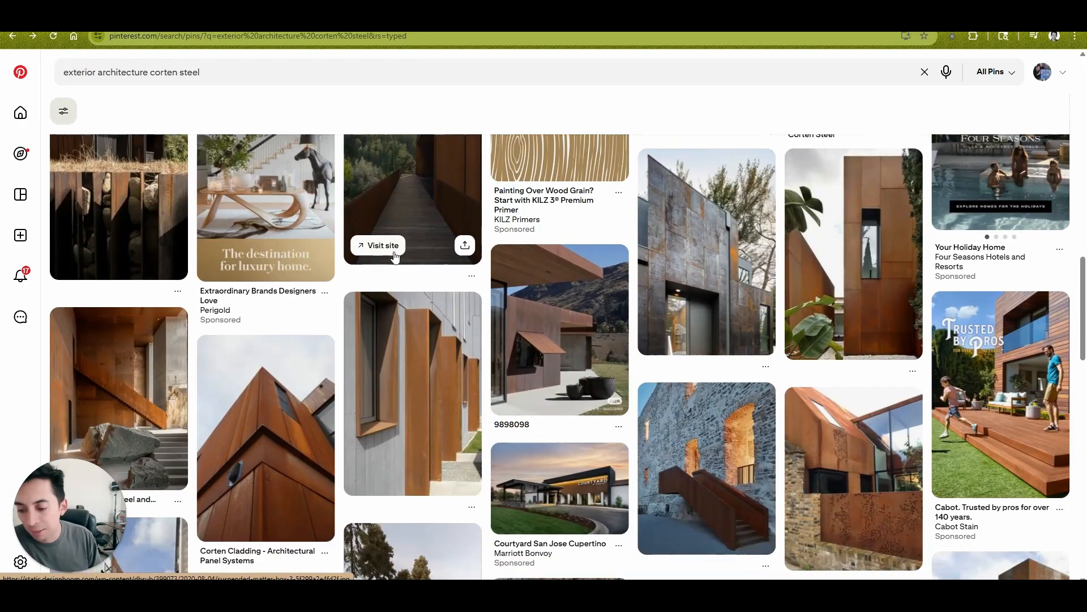
pyautogui.scroll(8, 393, 254)
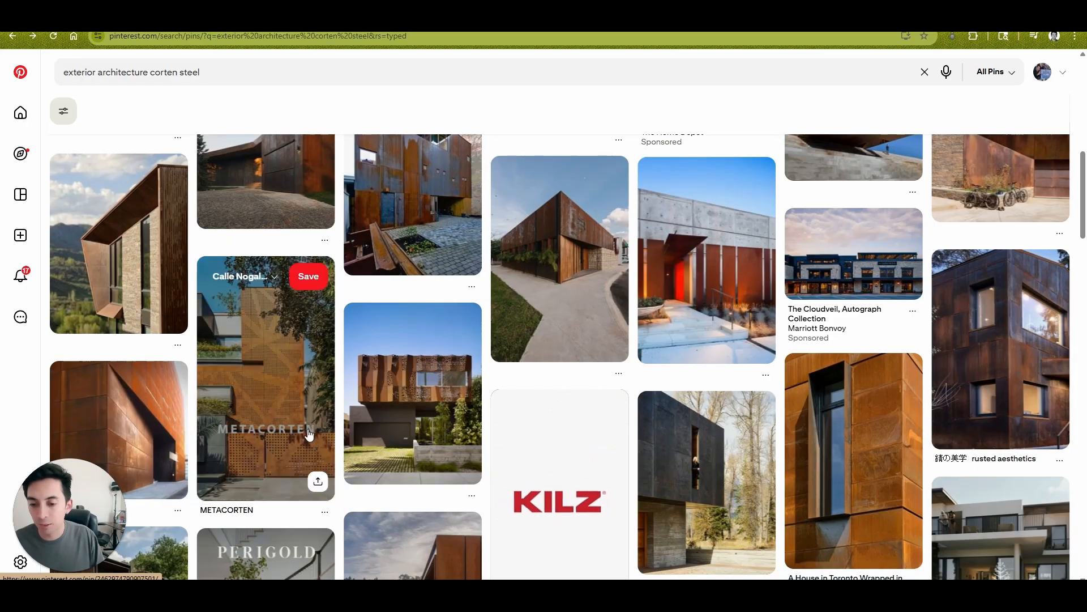
pyautogui.scroll(-4, 363, 384)
pyautogui.scroll(-8, 363, 384)
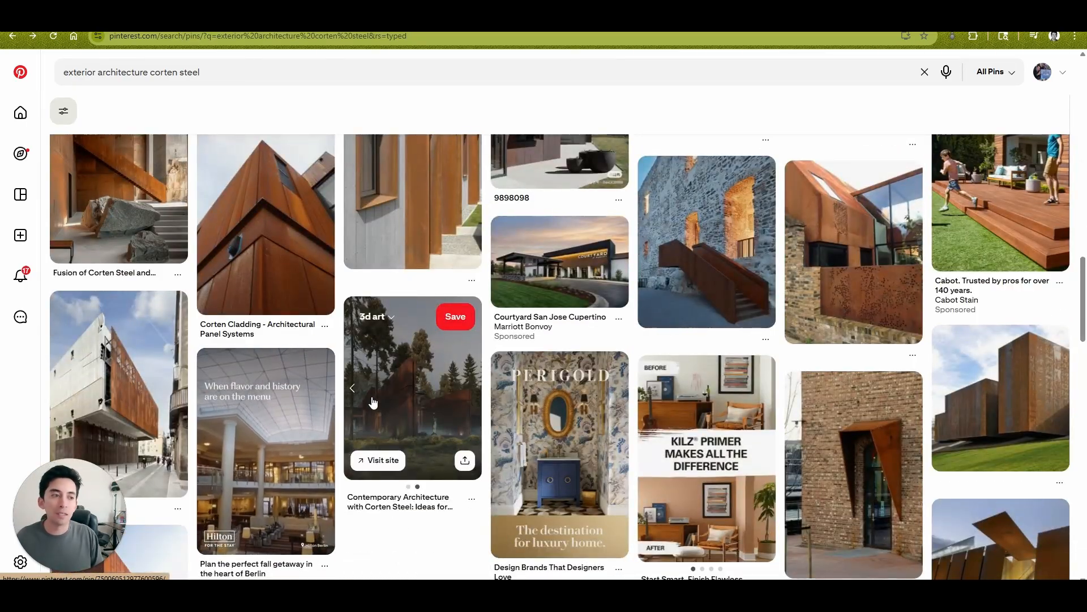
pyautogui.scroll(-2, 372, 402)
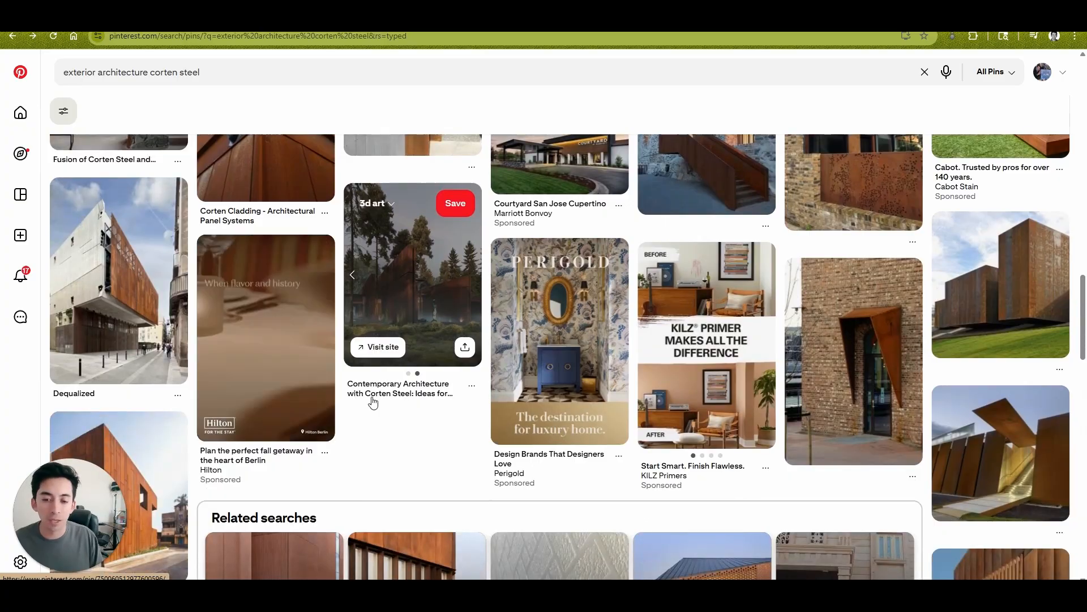
pyautogui.scroll(-6, 373, 404)
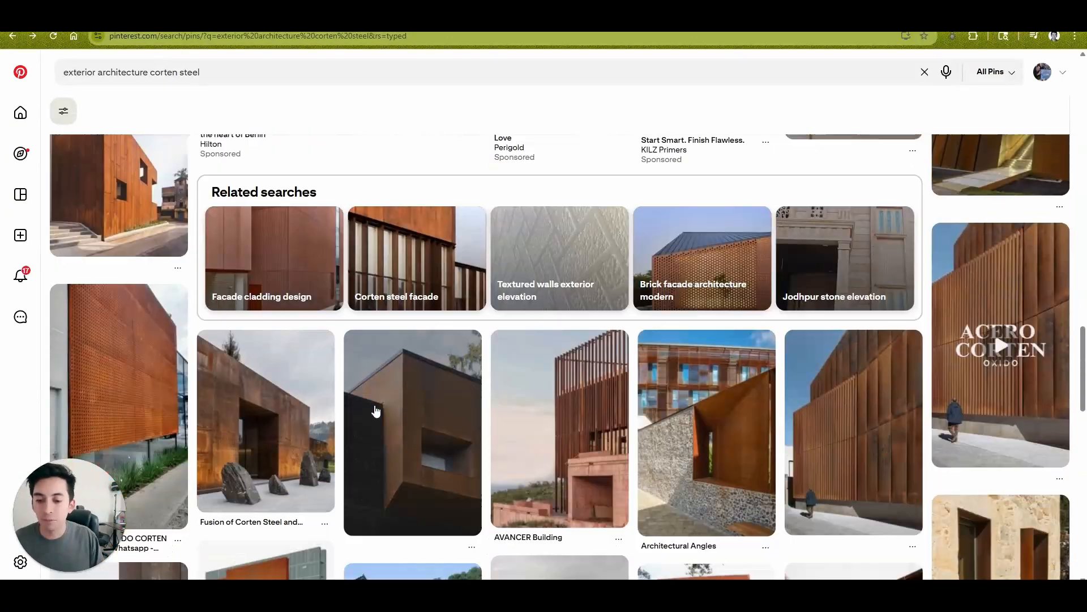
pyautogui.scroll(-2, 375, 410)
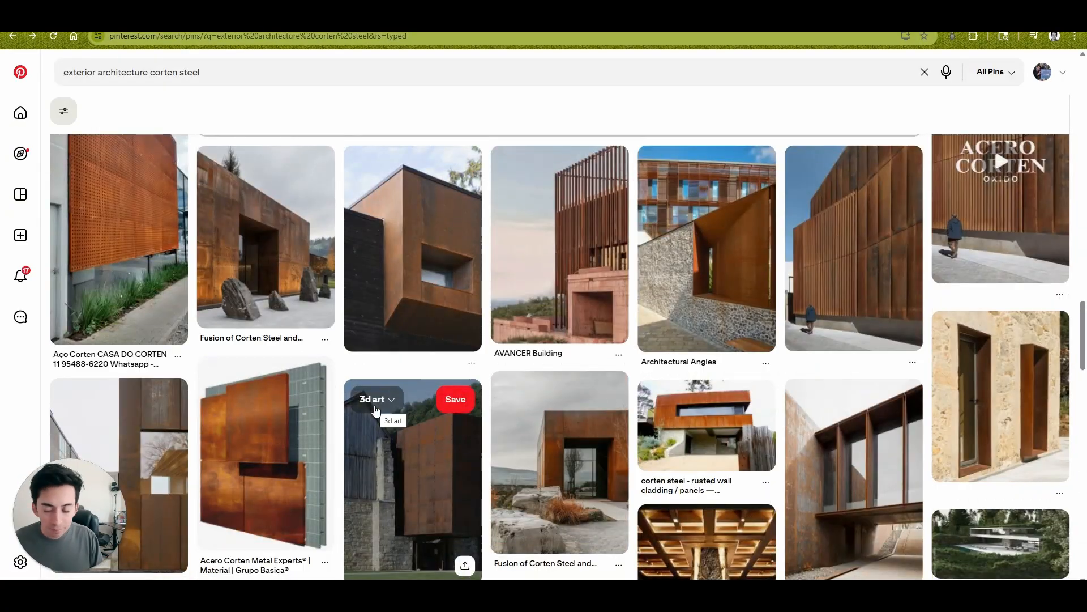
pyautogui.scroll(-3, 375, 407)
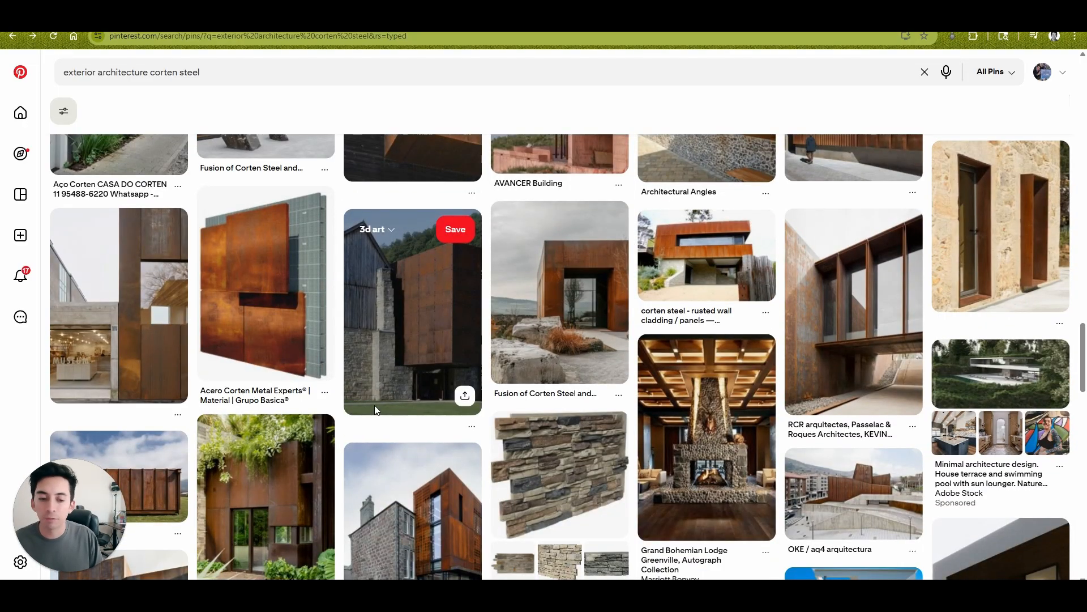
pyautogui.scroll(-4, 375, 406)
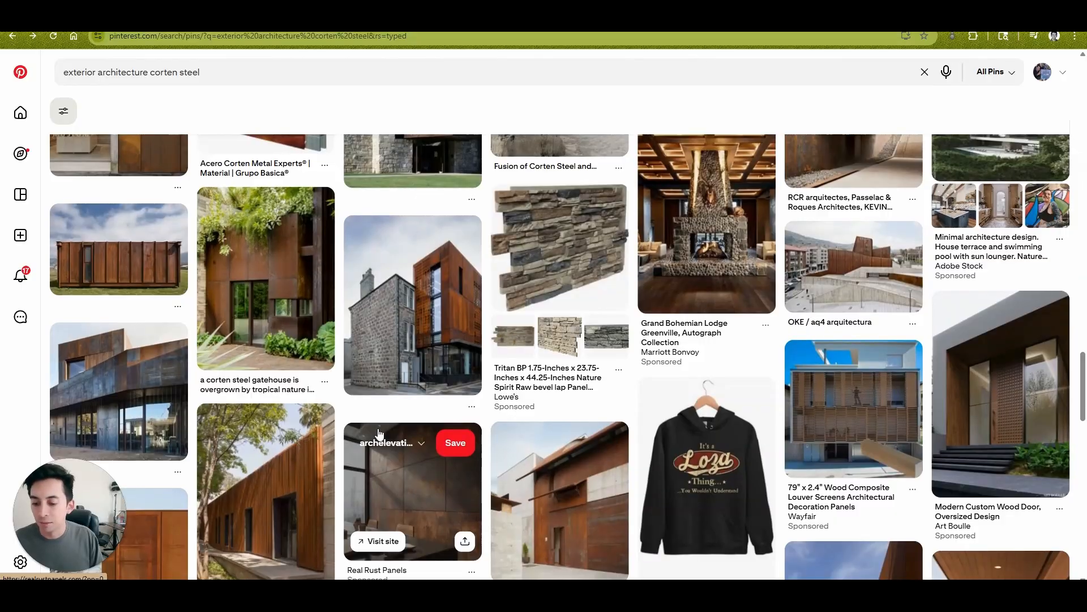
pyautogui.scroll(-3, 380, 435)
pyautogui.scroll(20, 505, 430)
pyautogui.scroll(10, 515, 408)
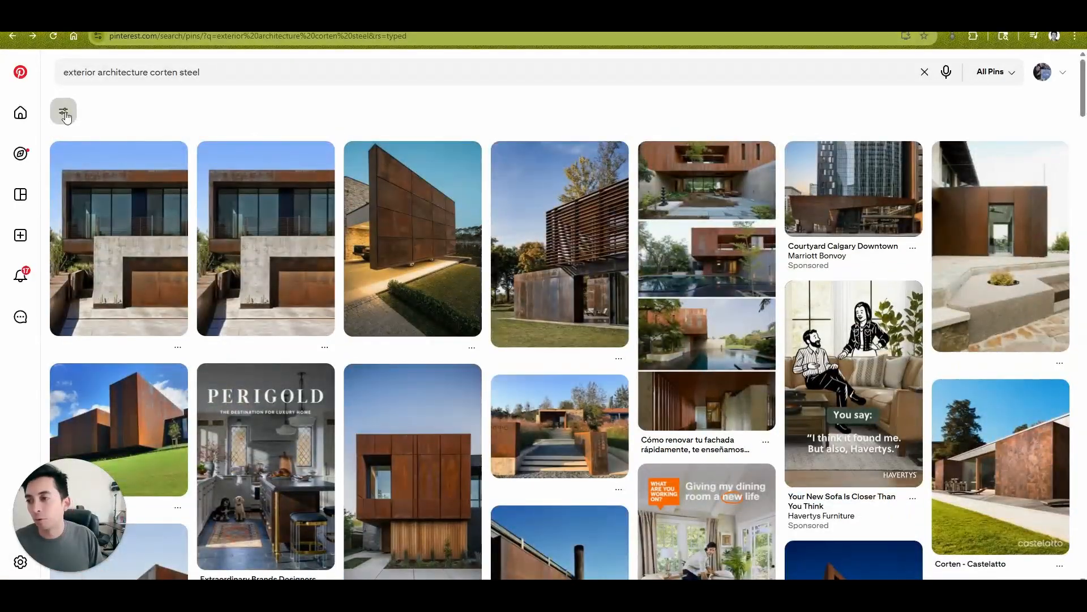
pyautogui.click(64, 113)
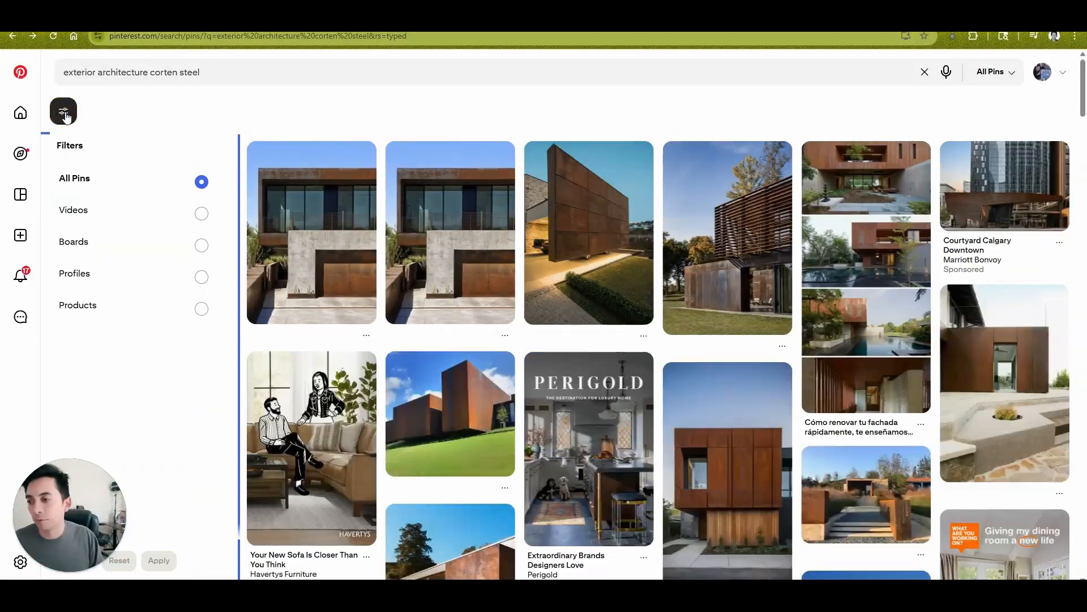
pyautogui.click(64, 111)
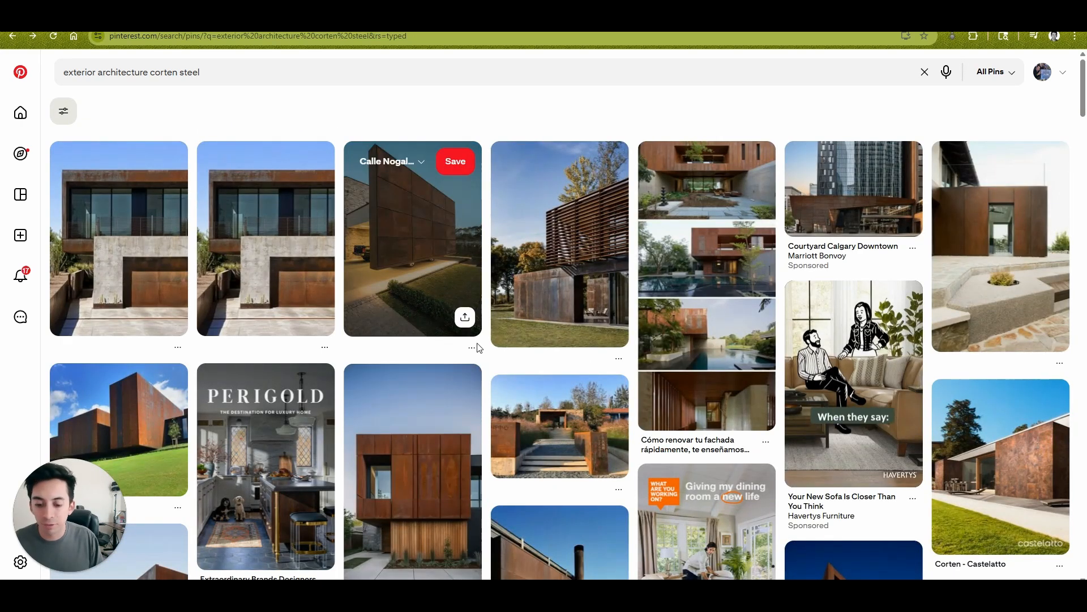
# - Inspect the enlarged pins of the patchy rusted-panel house and the rusted corten steel house above timber cladding
pyautogui.scroll(-1, 478, 347)
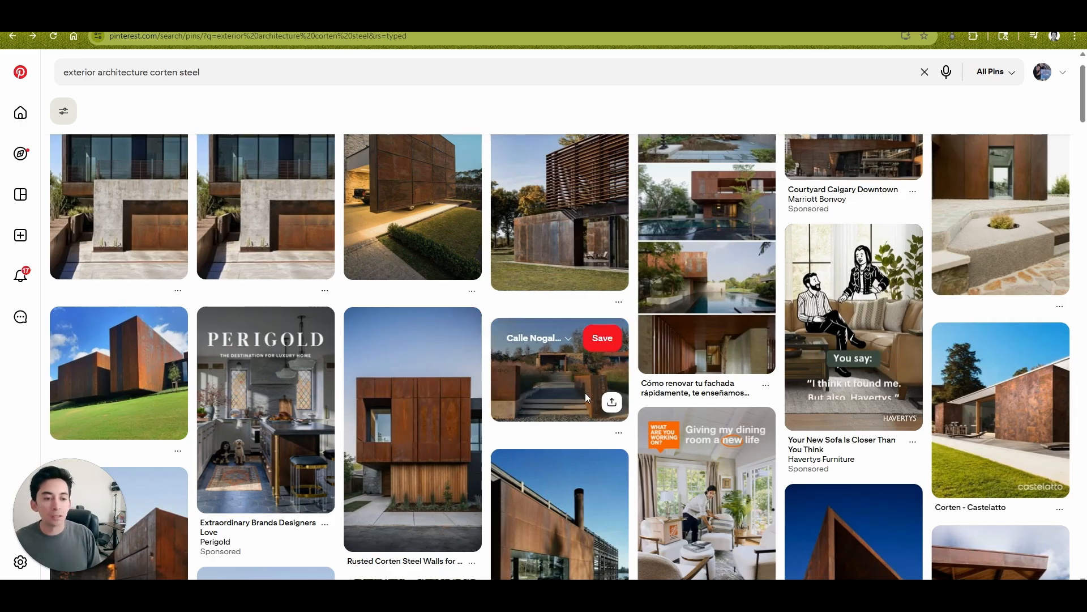
pyautogui.scroll(-3, 582, 474)
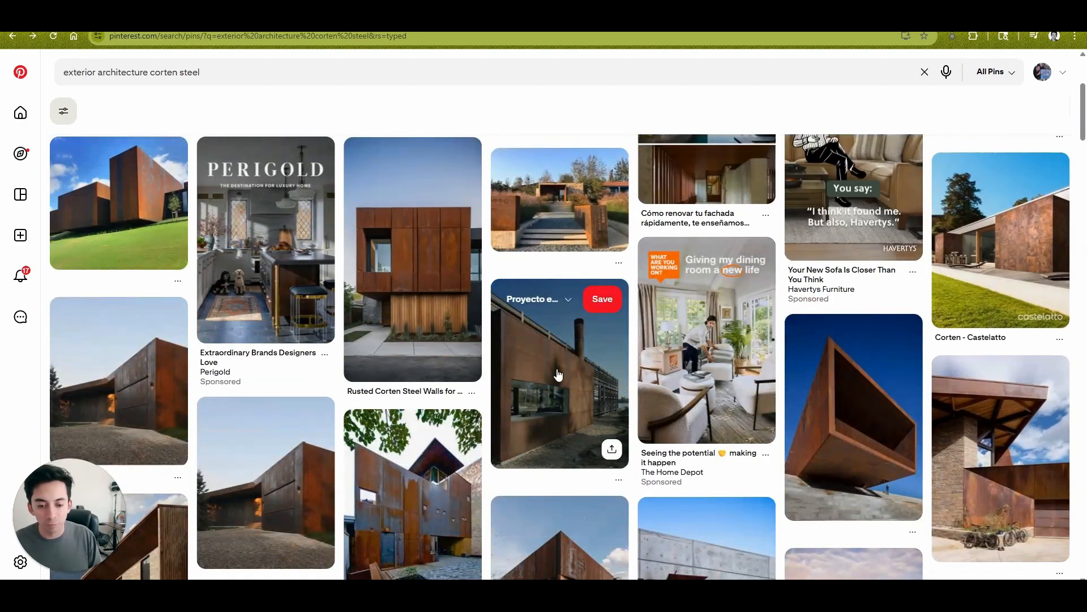
pyautogui.click(418, 527)
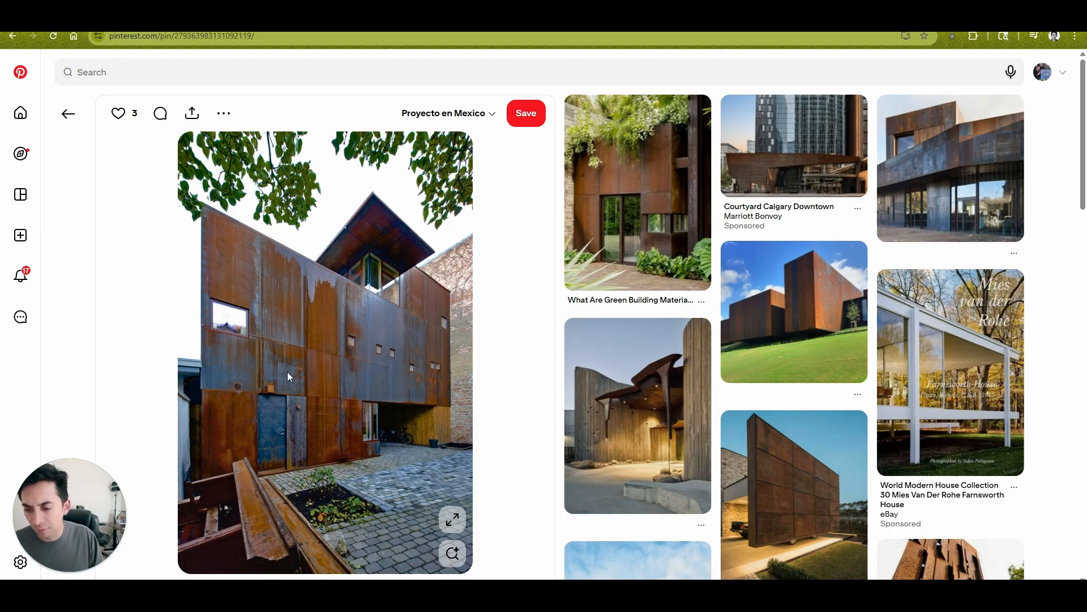
pyautogui.click(82, 122)
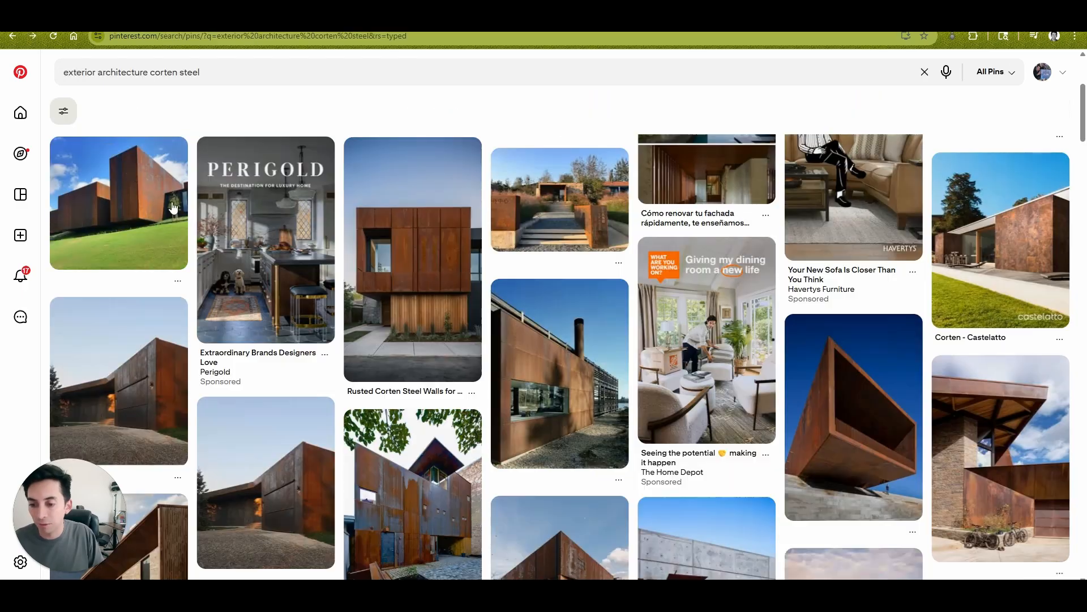
pyautogui.click(434, 267)
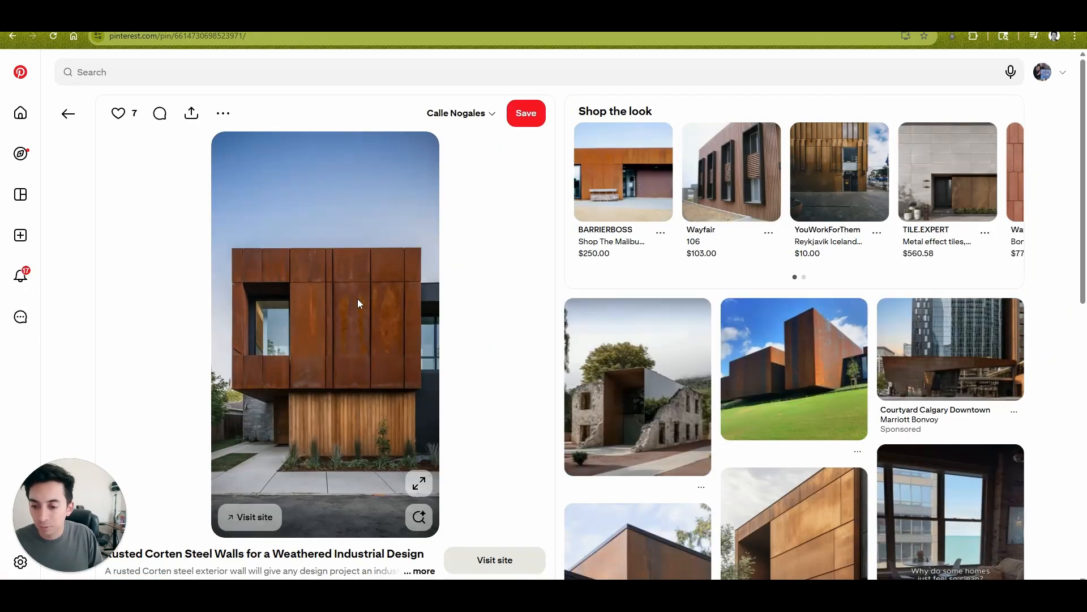
pyautogui.click(68, 113)
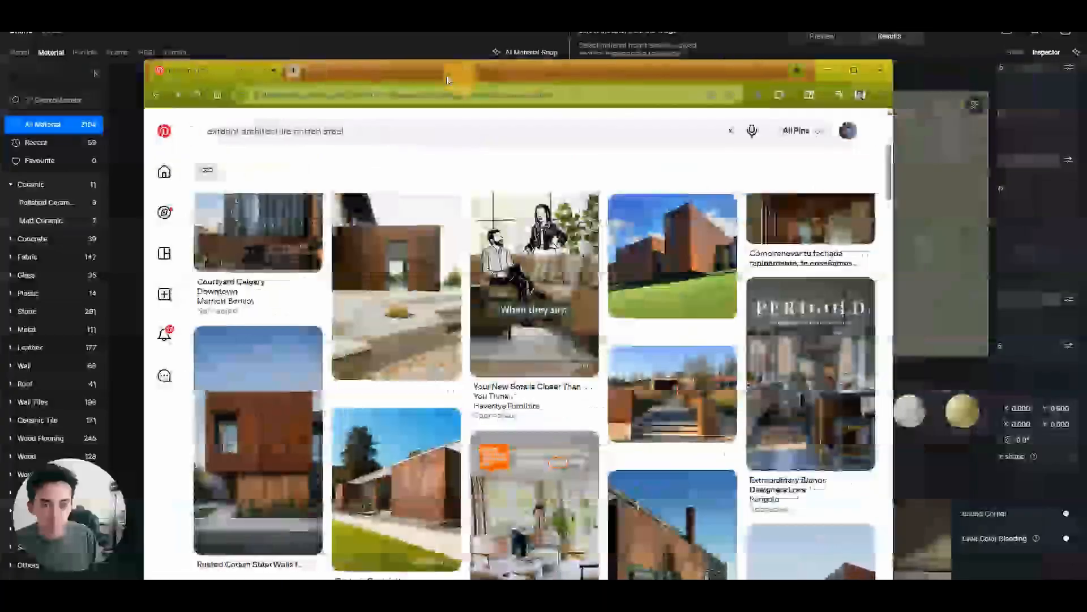
# - Reopen the "Rusted Corten Steel Walls for a Weathered Industrial Design" pin as the reference and return to AI Material Snap
pyautogui.scroll(-5, 356, 398)
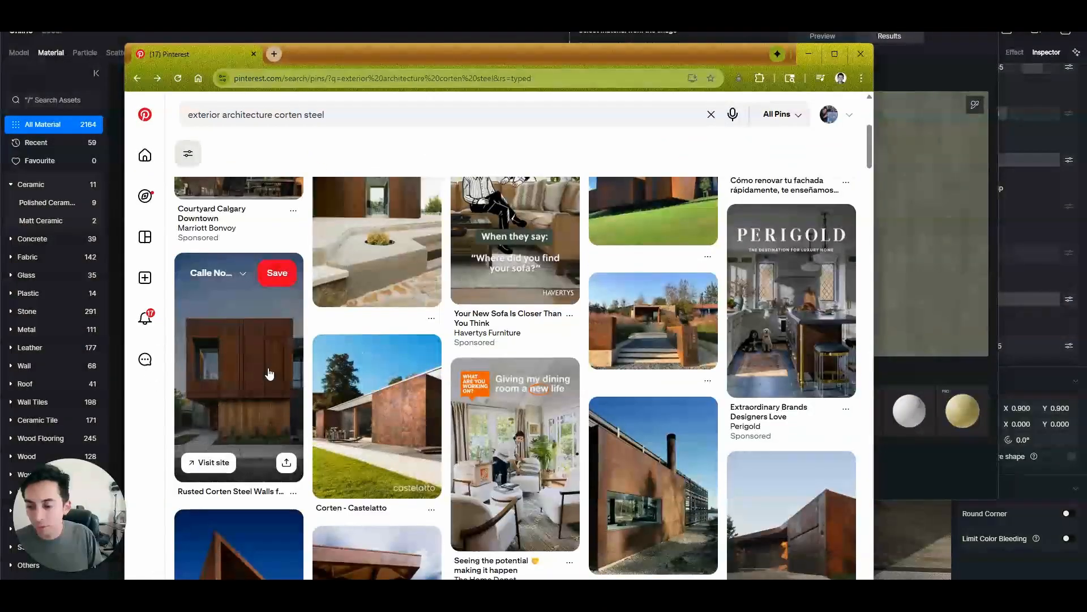
pyautogui.click(271, 377)
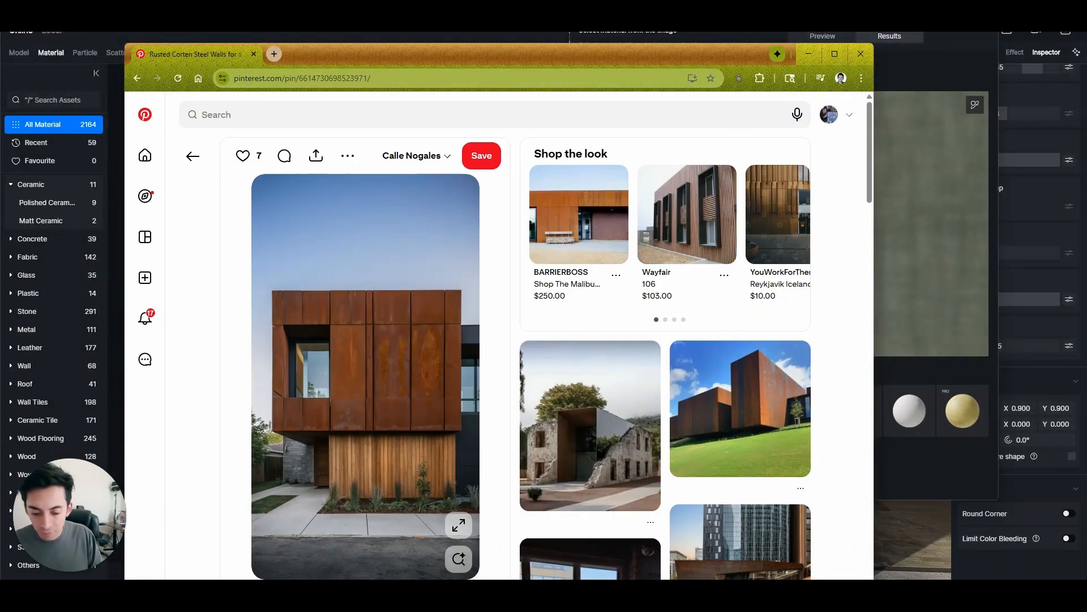
pyautogui.click(998, 357)
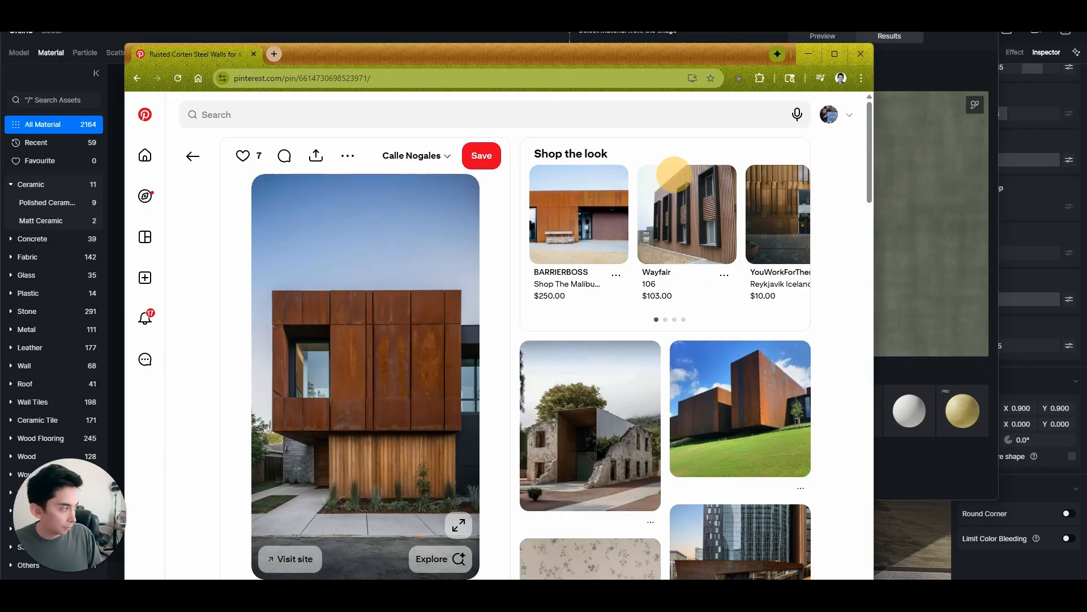
pyautogui.click(807, 53)
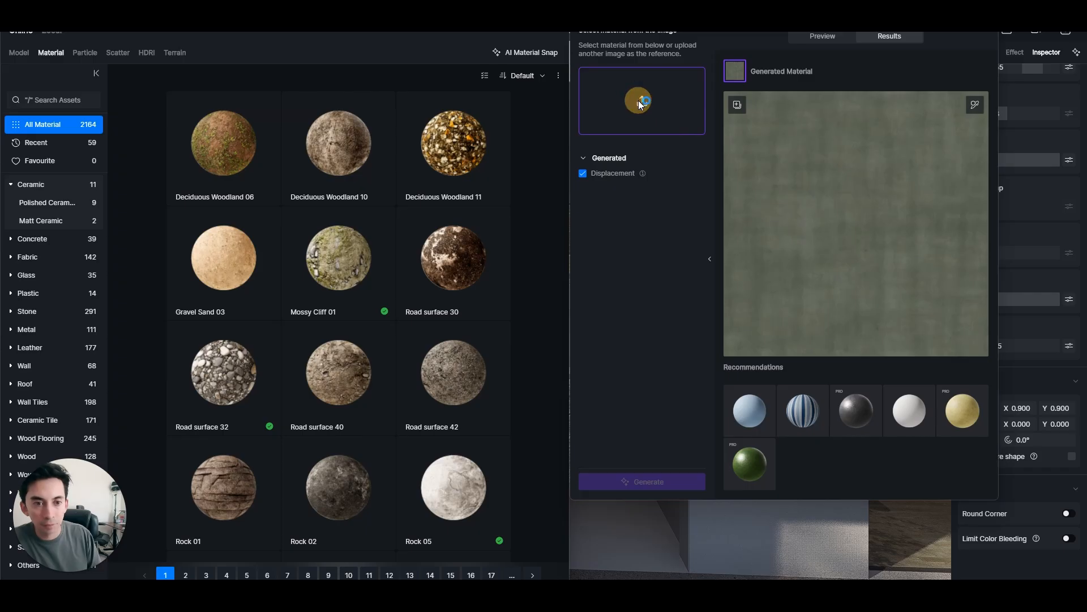
# - Load the downloaded JPG f88e4c3e52f0a556806991e09d938033 as the reference image for AI Material Snap
pyautogui.click(638, 101)
pyautogui.click(884, 99)
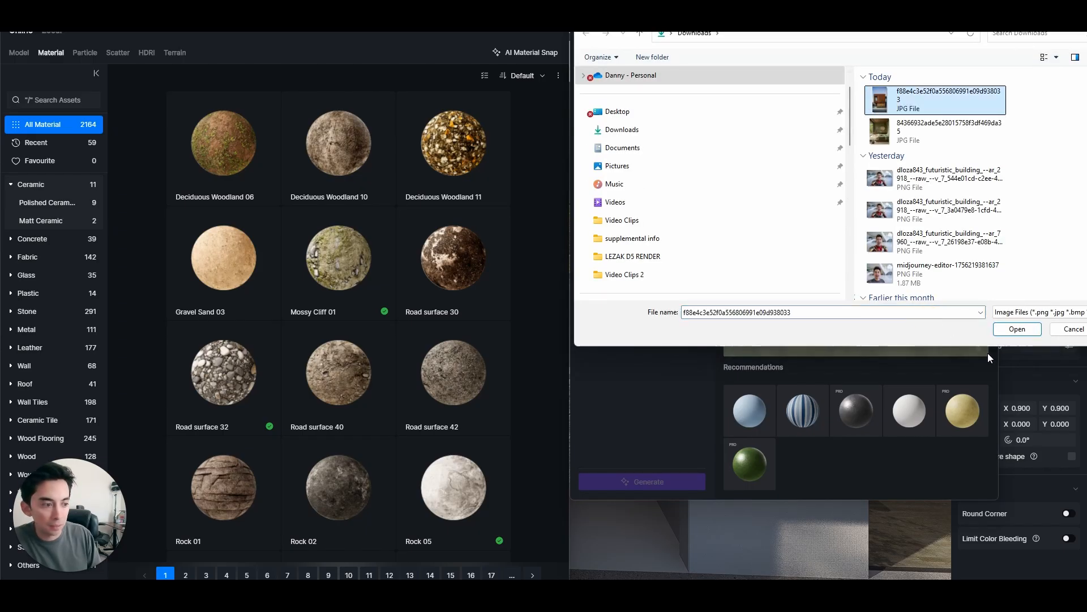
pyautogui.click(1012, 327)
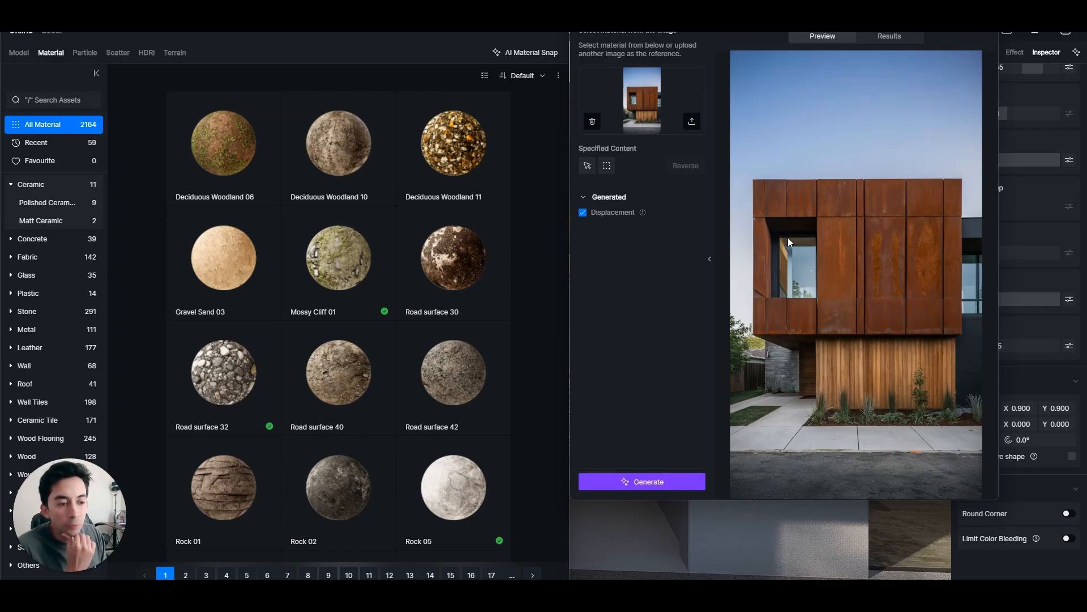
# - Box-select the rusted panels from beside the window to the facade's far edge, and try to subtract the narrow strip above them
pyautogui.click(584, 169)
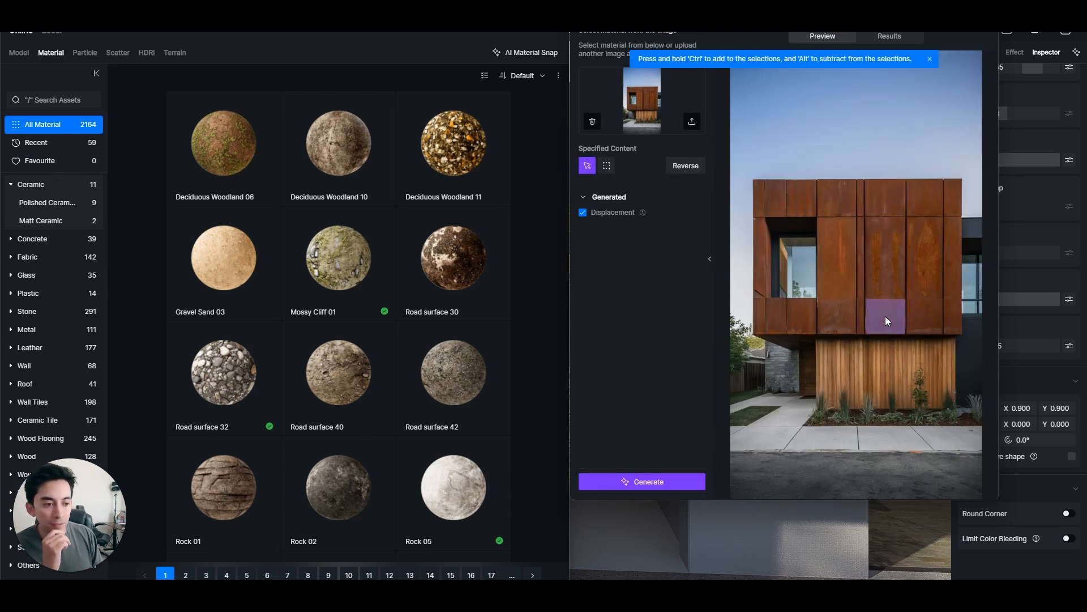
pyautogui.click(606, 166)
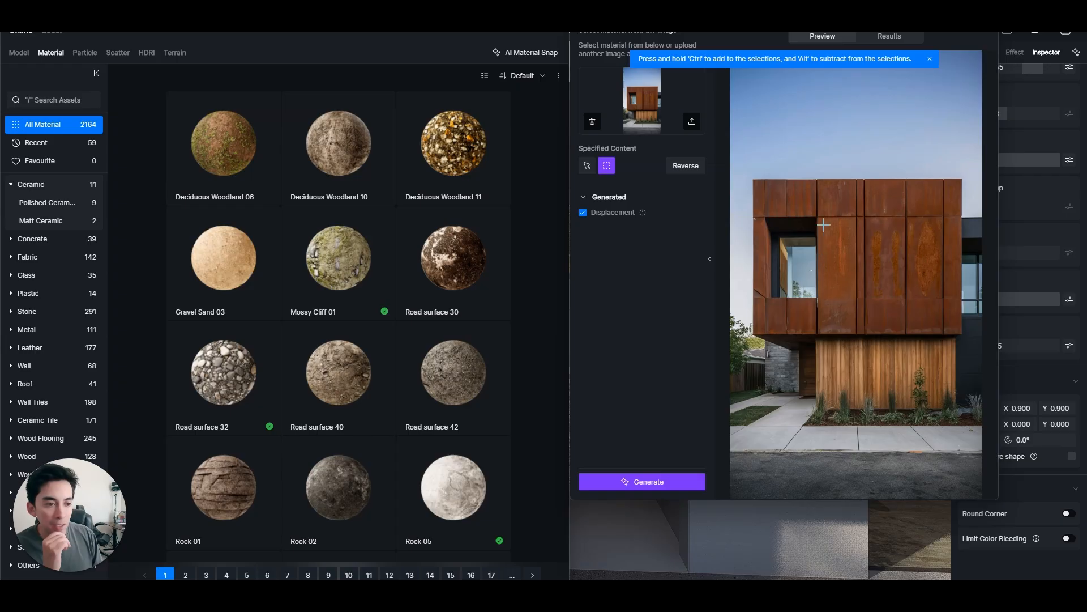
pyautogui.moveTo(818, 218); pyautogui.dragTo(855, 334)
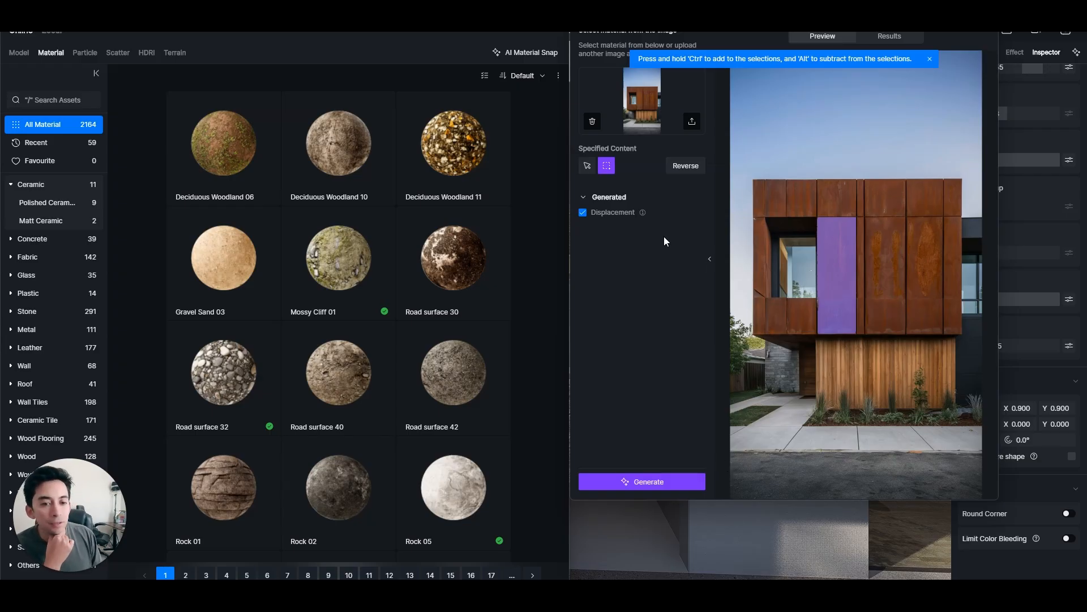
pyautogui.moveTo(817, 218)
pyautogui.mouseDown()
pyautogui.moveTo(954, 340)
pyautogui.moveTo(962, 334)
pyautogui.mouseUp()
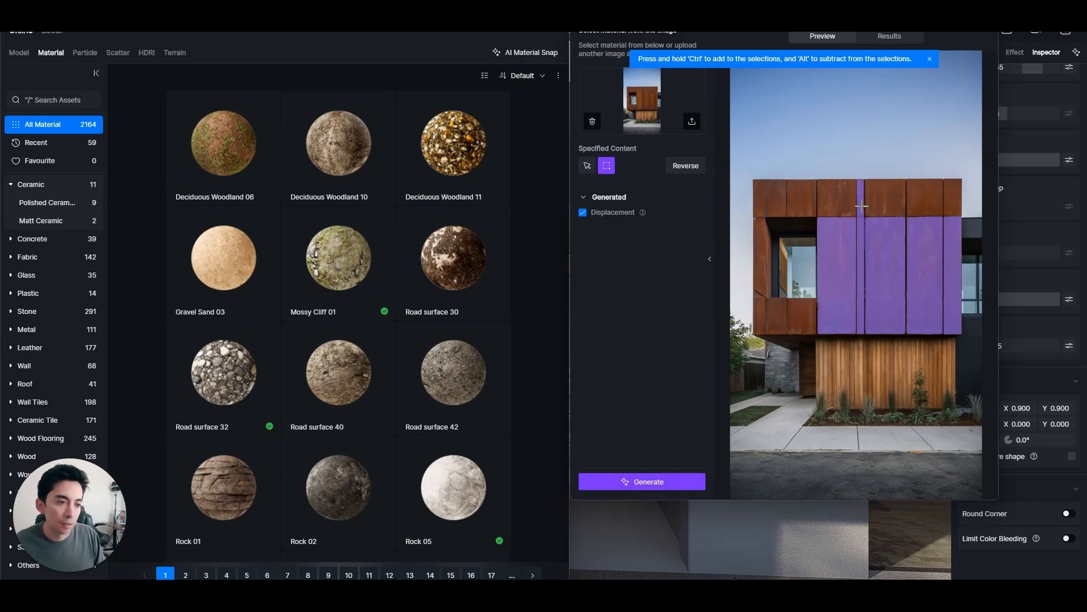
pyautogui.keyDown('alt'); pyautogui.moveTo(860, 209); pyautogui.dragTo(833, 220); pyautogui.keyUp('alt')
pyautogui.moveTo(879, 168)
pyautogui.keyDown('alt'); pyautogui.mouseDown()
pyautogui.moveTo(837, 218)
pyautogui.moveTo(855, 214)
pyautogui.moveTo(882, 162)
pyautogui.mouseUp(); pyautogui.keyUp('alt')
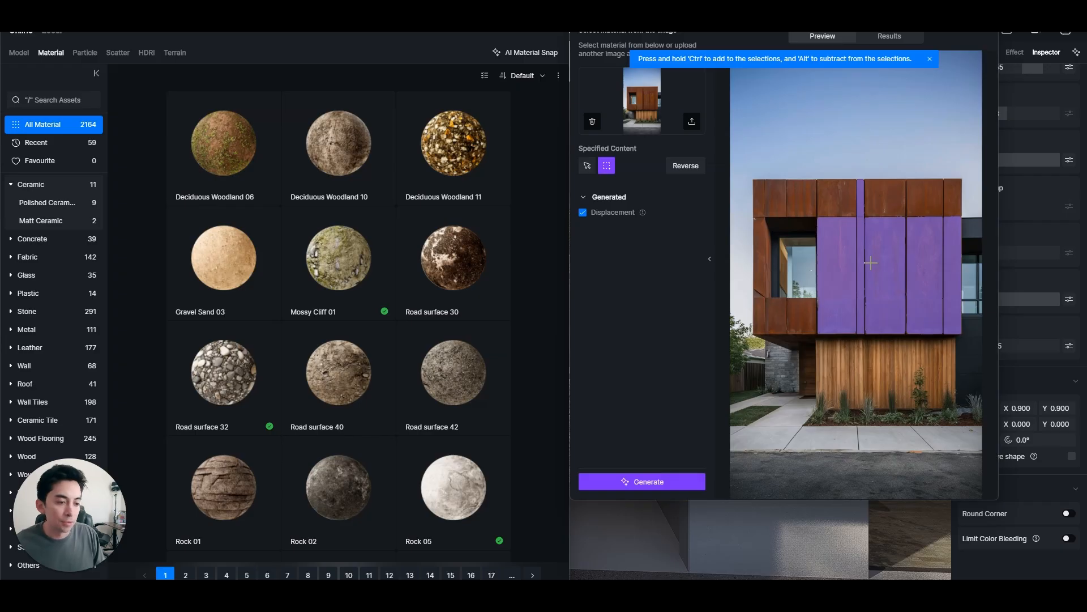
# - Generate a displacement-enabled material from the selected panels, generate it once more, and close the material library
pyautogui.click(658, 483)
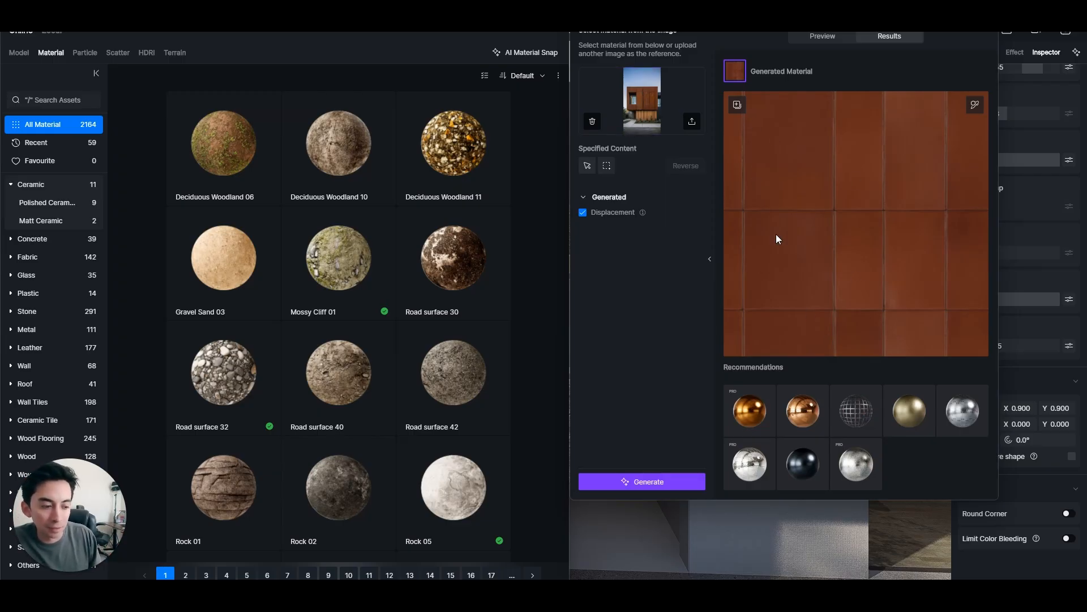
pyautogui.click(670, 485)
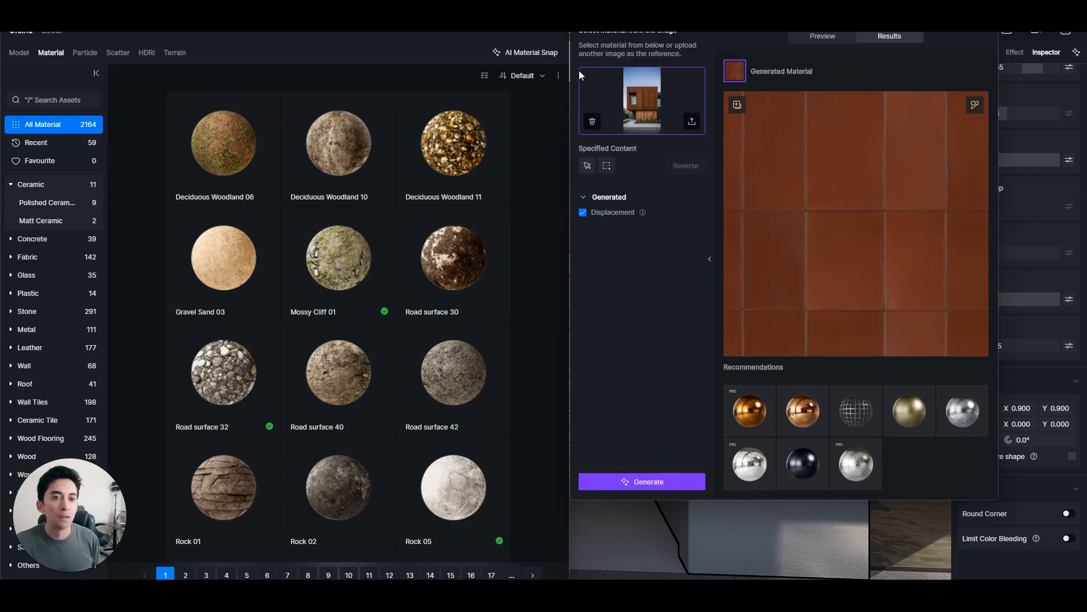
pyautogui.click(558, 24)
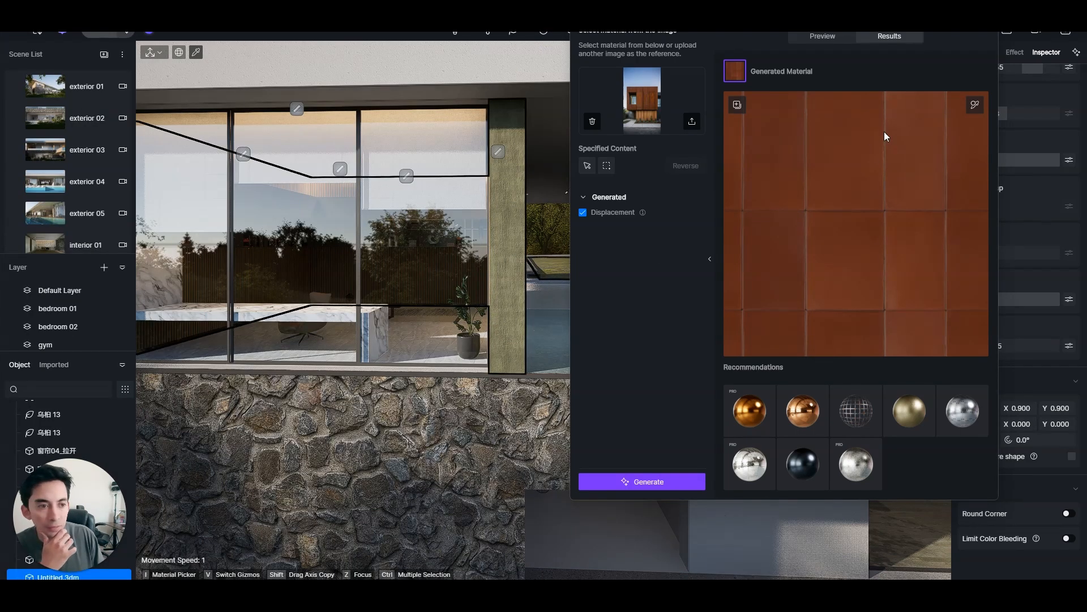
# - Examine the stone-clad lower wall beneath the glazed room as the surface for the generated corten material
pyautogui.scroll(-3, 479, 193)
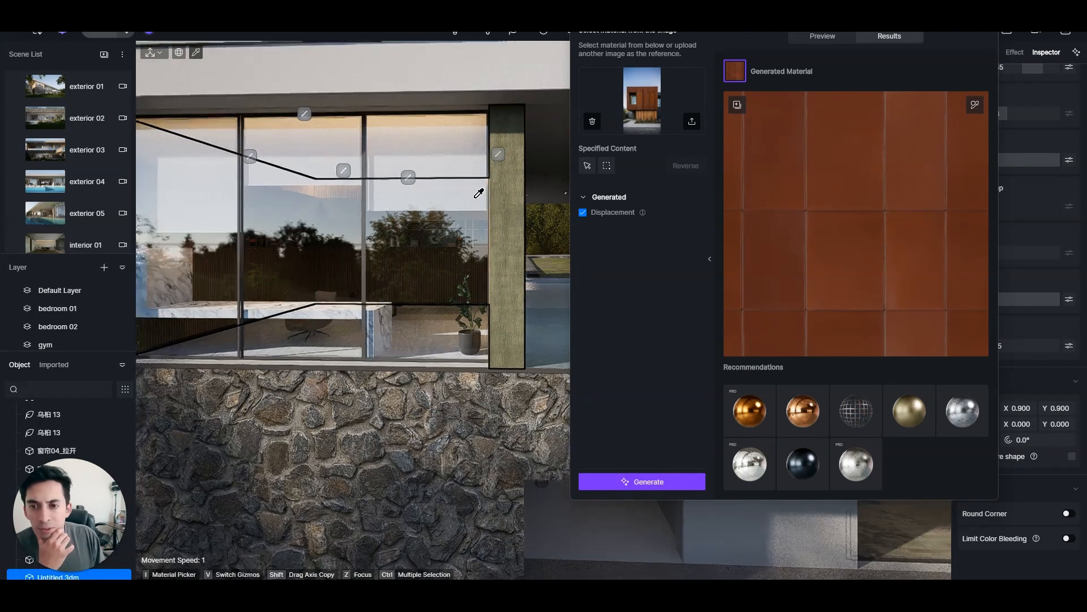
pyautogui.scroll(-5, 475, 197)
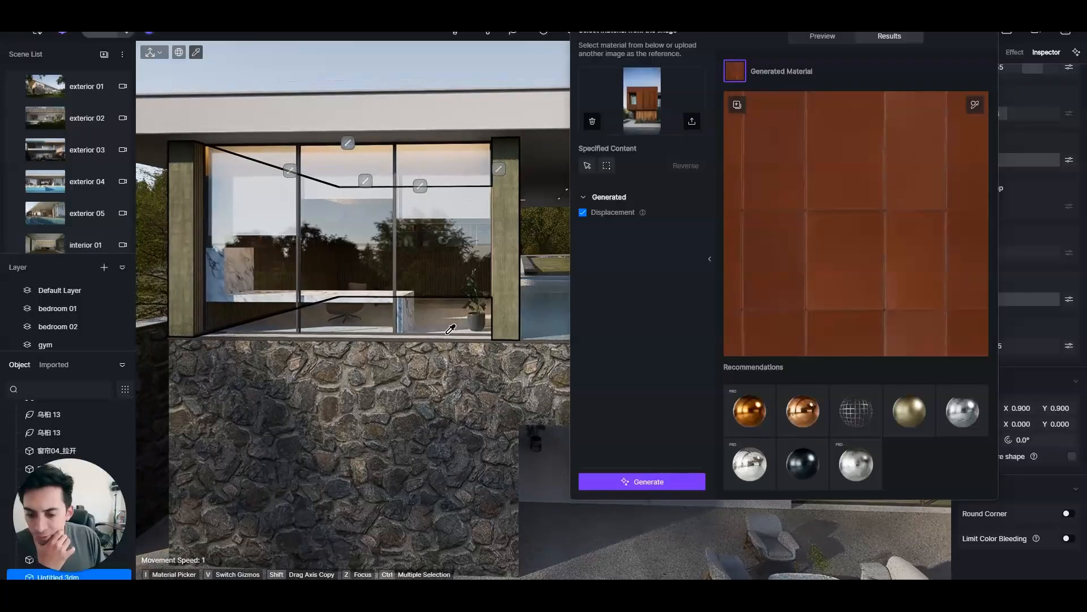
pyautogui.moveTo(424, 420); pyautogui.dragTo(436, 419, button='right')
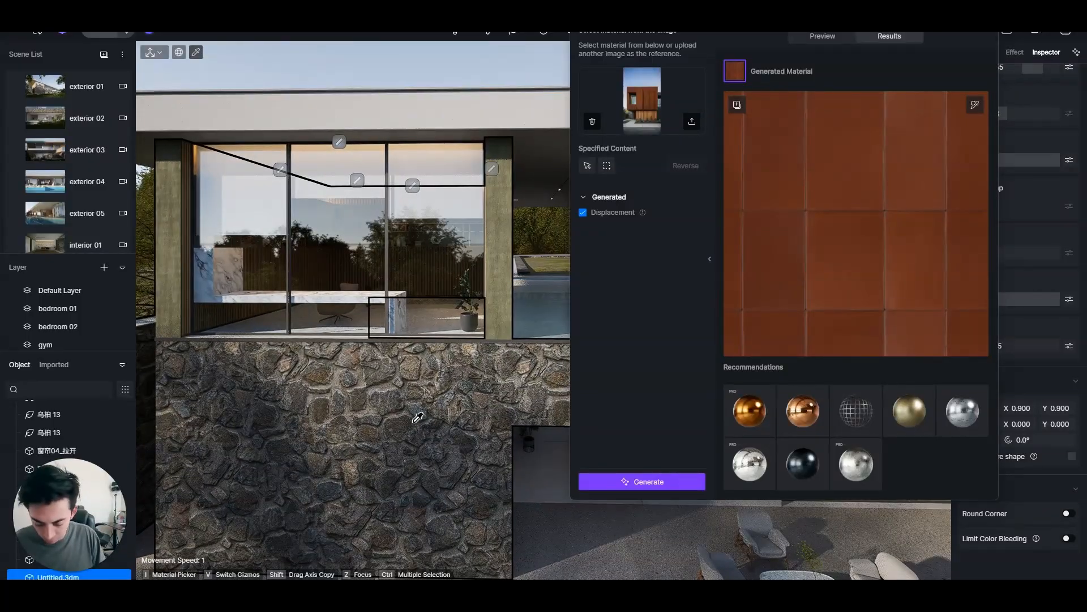
pyautogui.press('d')
pyautogui.press('s')
pyautogui.press('d')
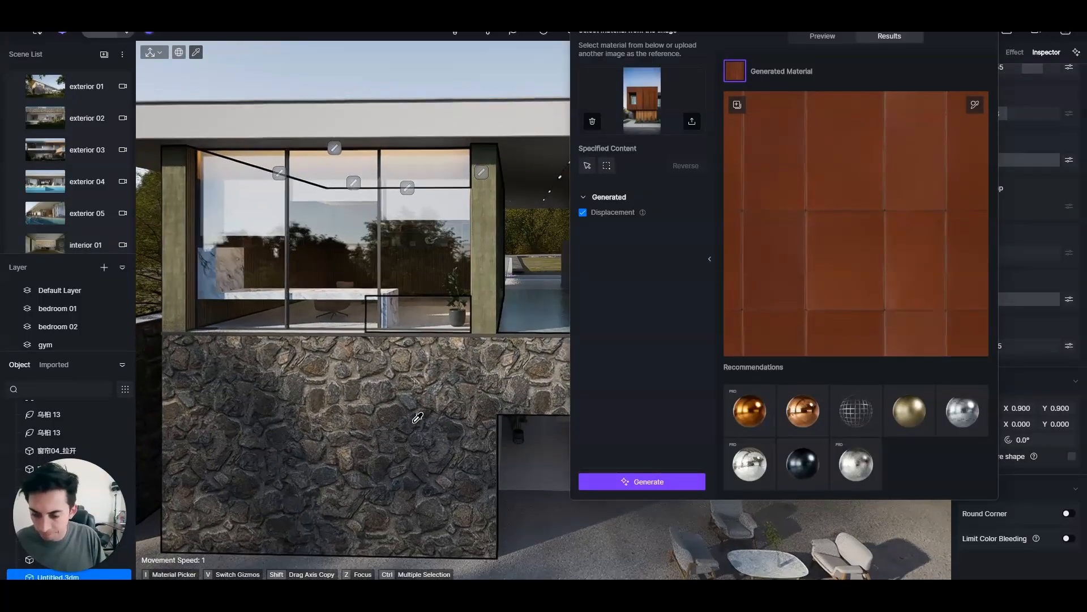
pyautogui.press('s')
pyautogui.press('d')
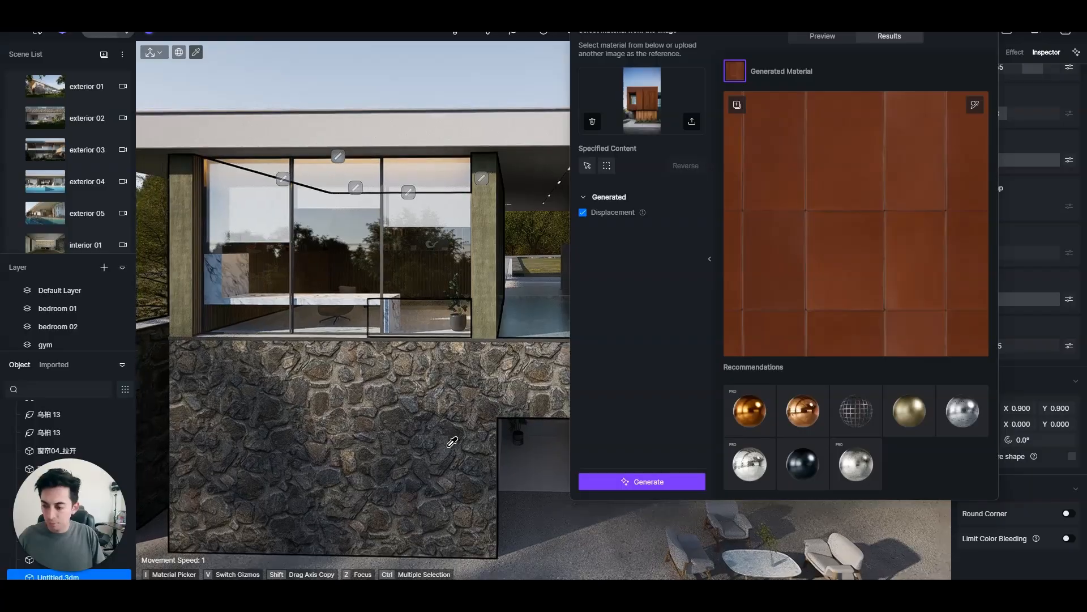
pyautogui.press('x')
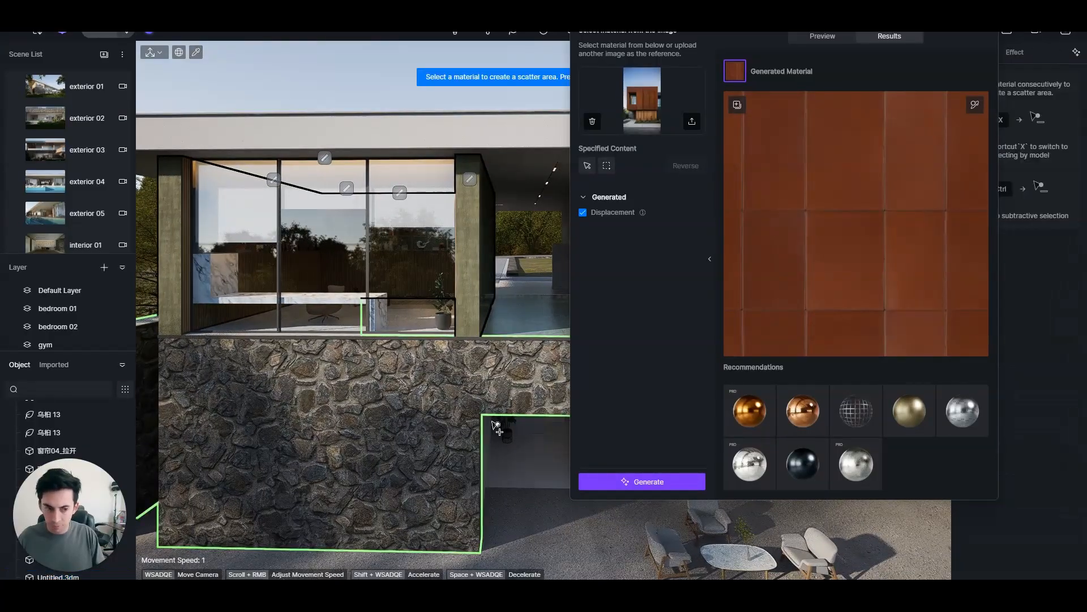
pyautogui.click(976, 105)
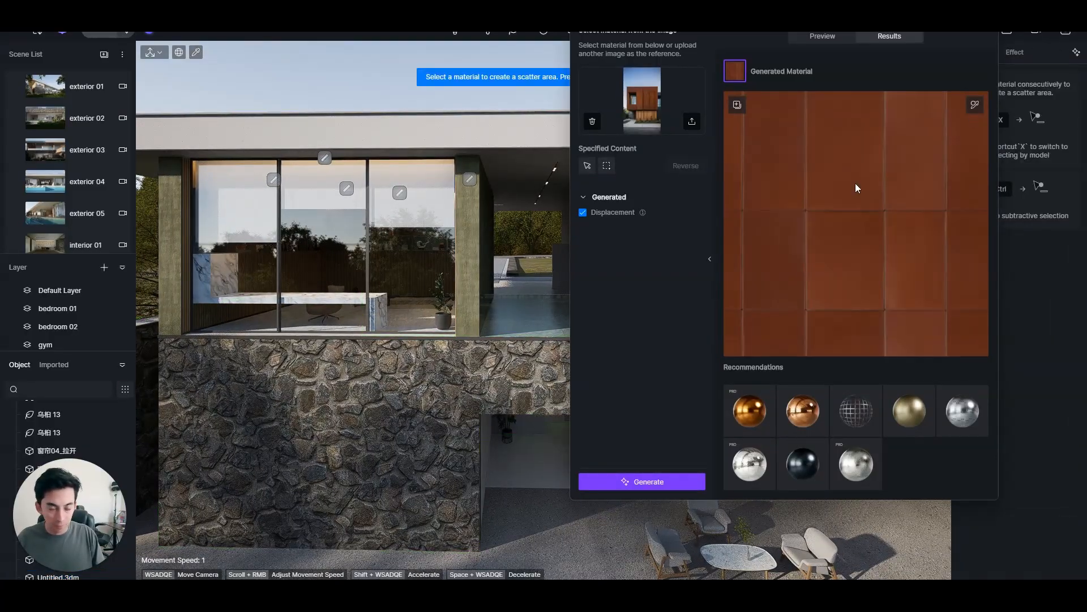
pyautogui.click(446, 392)
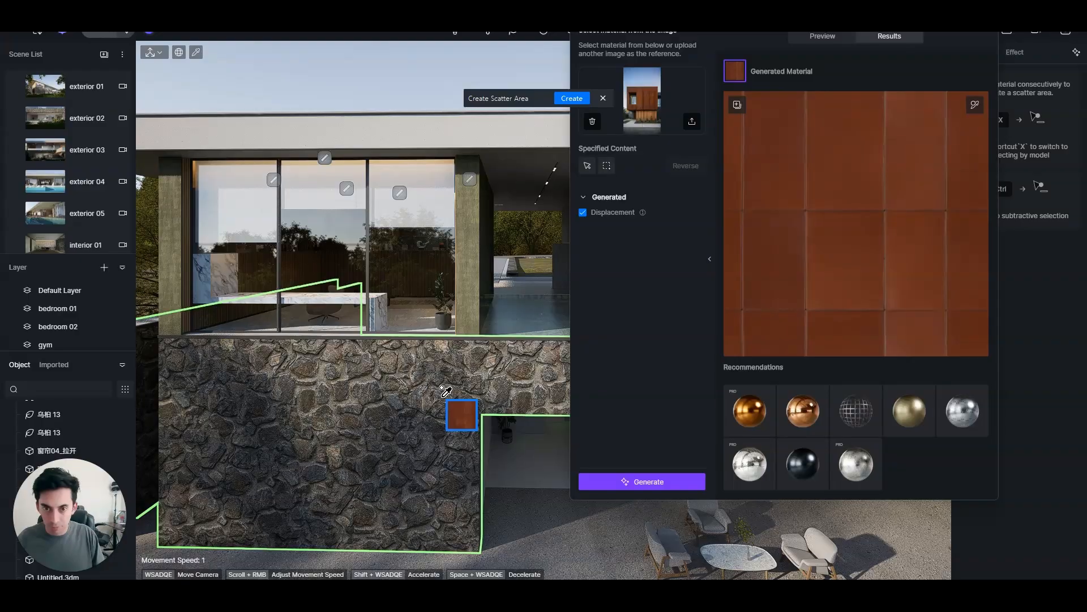
pyautogui.press('Escape')
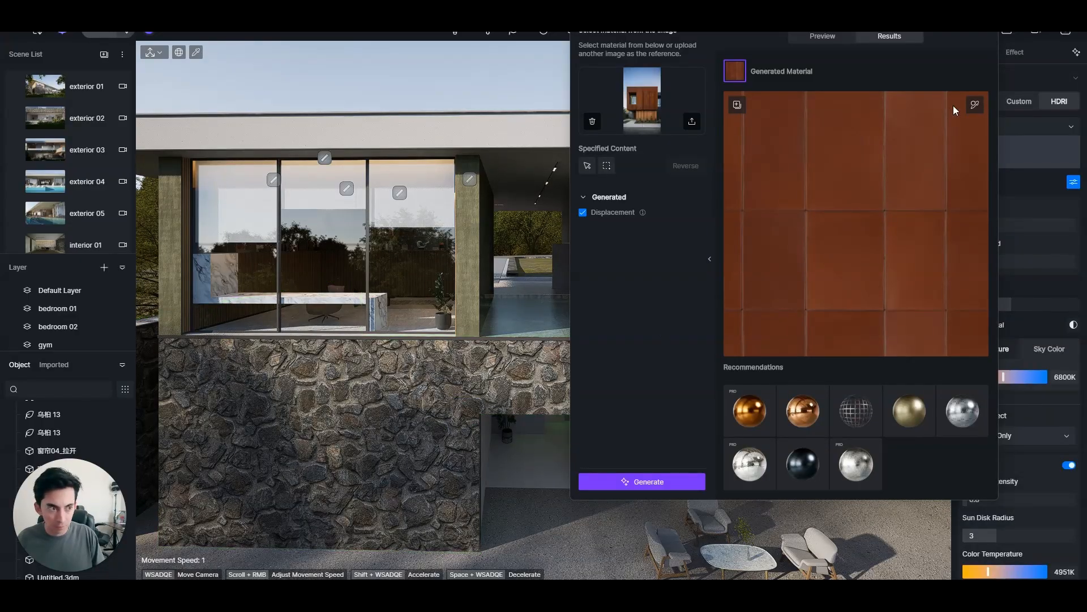
# - Apply the generated corten material to the stone-clad lower wall of the house
pyautogui.click(974, 106)
pyautogui.click(358, 471)
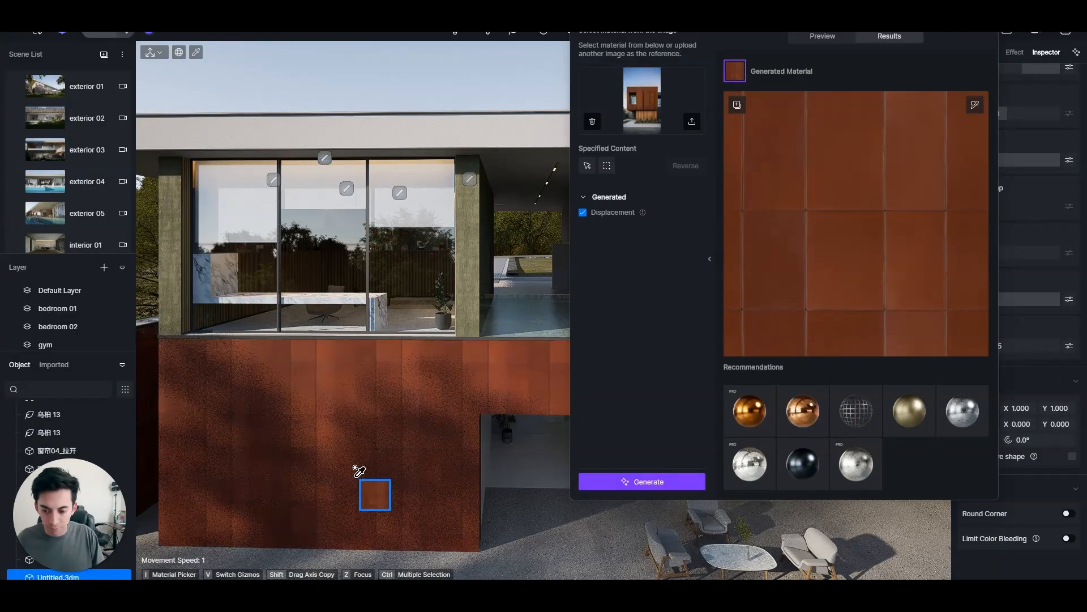
# - Inspect the corten panel joints, scale and surface finish on the lower wall from farther away, from an angle and up close
pyautogui.press('w')
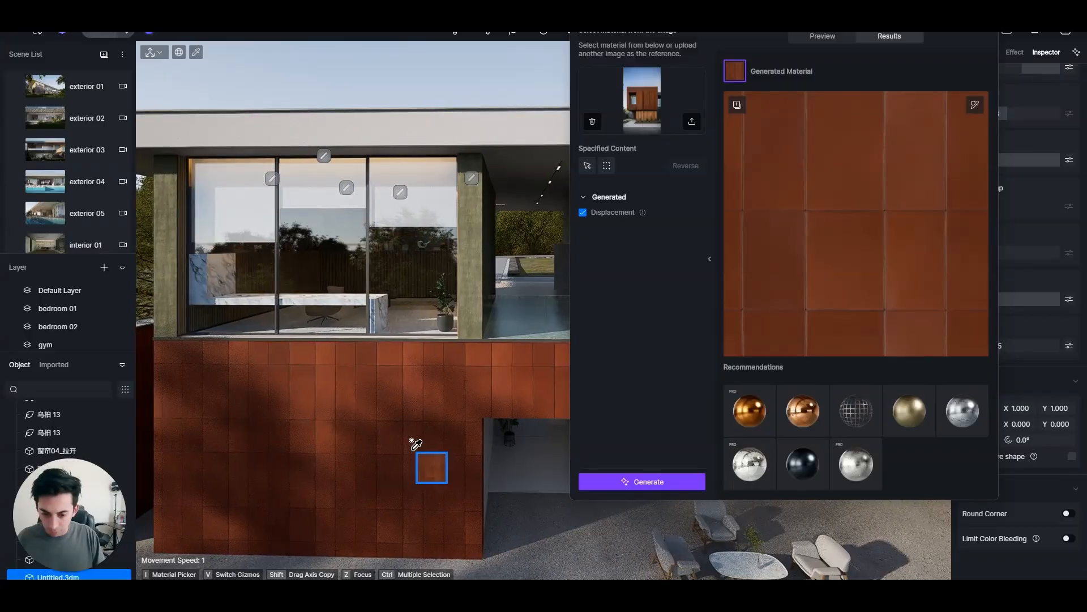
pyautogui.press('a')
pyautogui.press('a')
pyautogui.press('s')
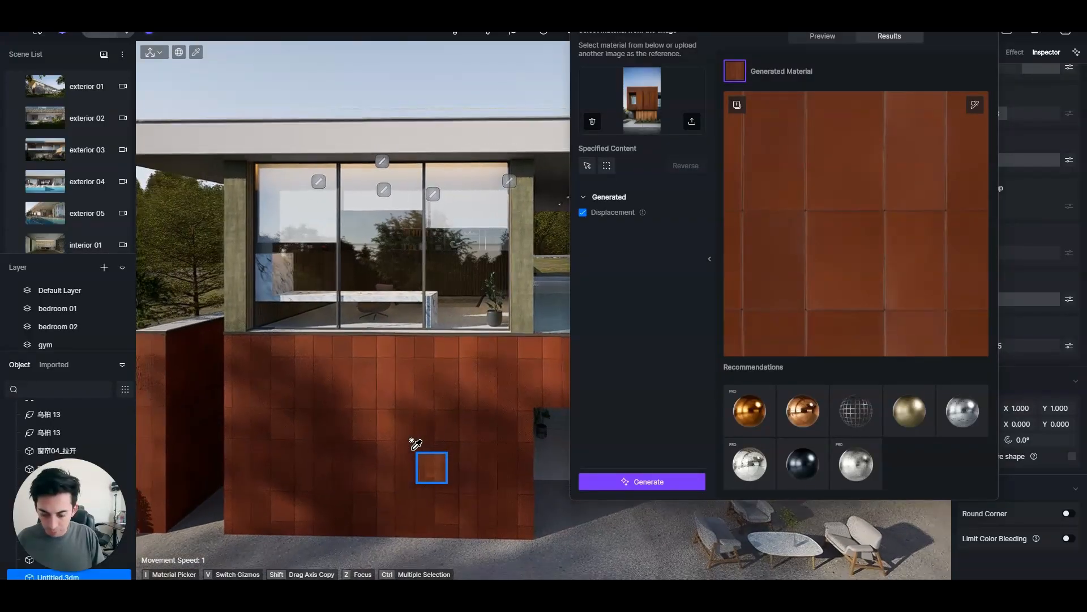
pyautogui.moveTo(417, 444); pyautogui.dragTo(381, 519, button='right')
pyautogui.press('w')
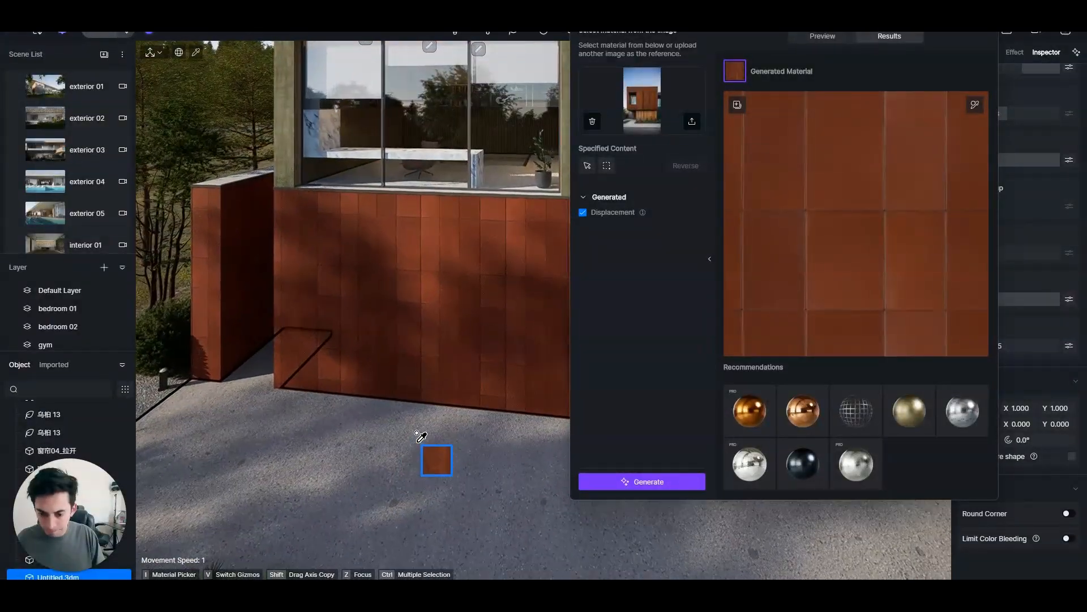
pyautogui.moveTo(402, 442)
pyautogui.mouseDown(button='right')
pyautogui.moveTo(416, 437)
pyautogui.moveTo(406, 492)
pyautogui.moveTo(416, 456)
pyautogui.mouseUp(button='right')
pyautogui.press('q')
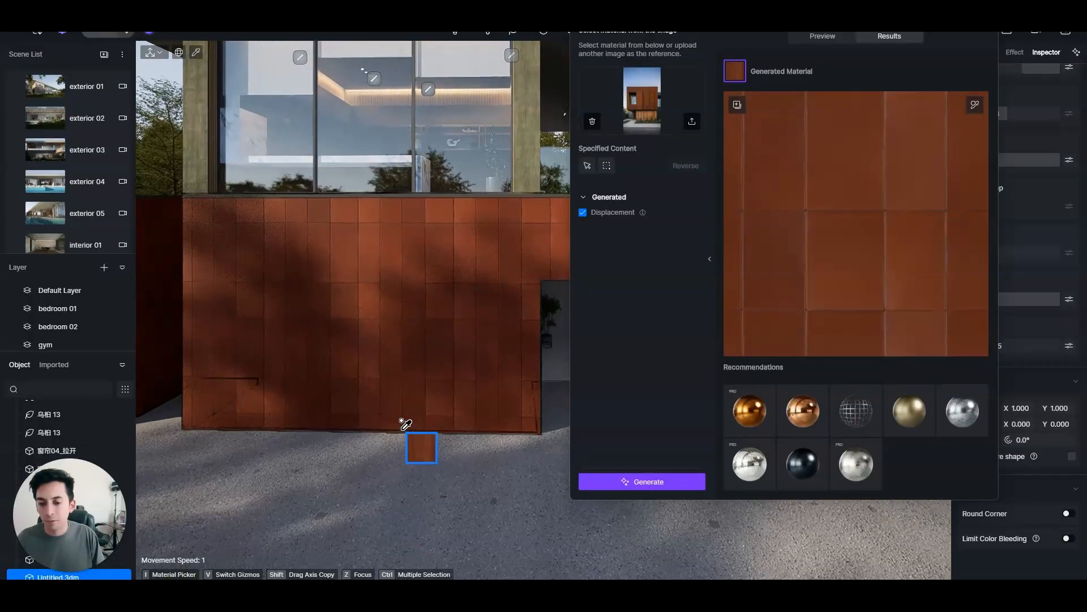
pyautogui.press('w')
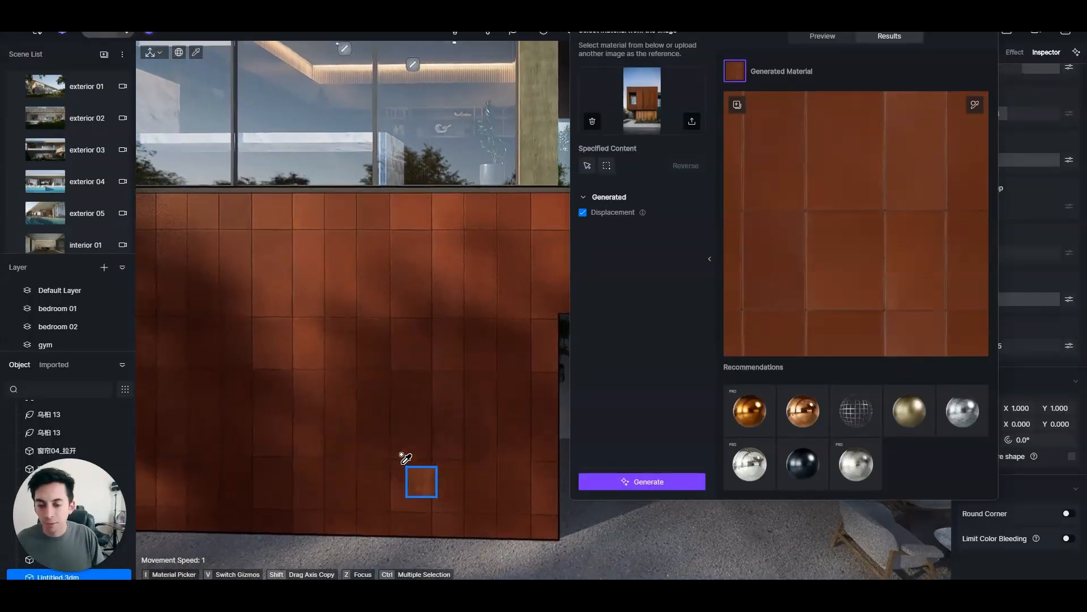
pyautogui.press('w')
pyautogui.moveTo(403, 458)
pyautogui.mouseDown(button='right')
pyautogui.moveTo(392, 468)
pyautogui.moveTo(412, 427)
pyautogui.moveTo(408, 447)
pyautogui.mouseUp(button='right')
pyautogui.press('q')
pyautogui.press('s')
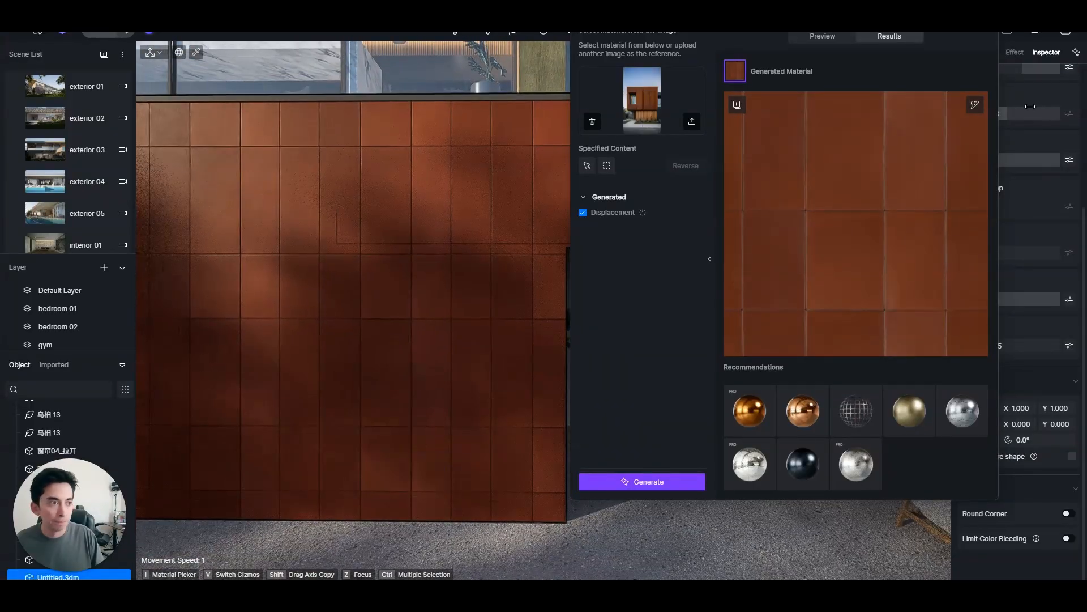
# - Close AI Material Snap and set the corten wall material's Metallic value to 0.47
pyautogui.click(988, 19)
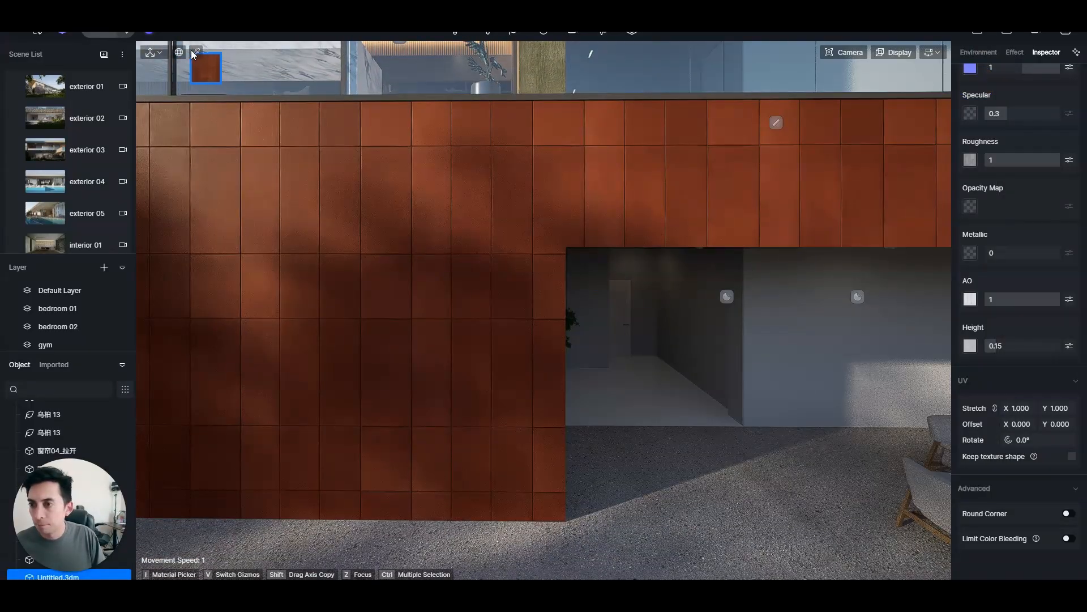
pyautogui.click(300, 220)
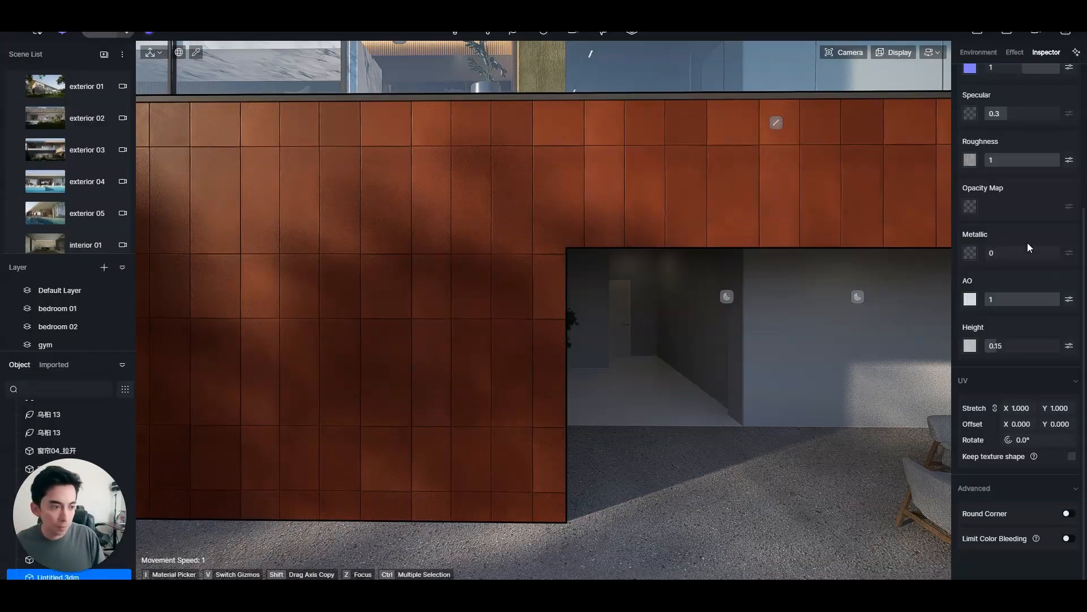
pyautogui.moveTo(994, 253); pyautogui.dragTo(1027, 253)
# - Enlarge the corten panels on the wall by setting the UV stretch to 0.740 in both X and Y
pyautogui.press('q')
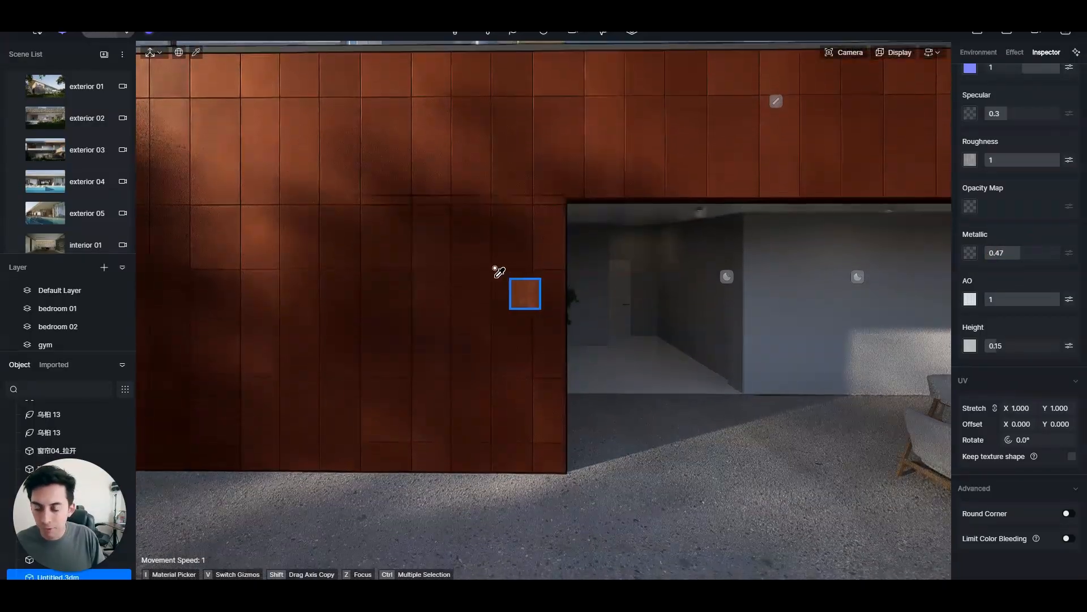
pyautogui.moveTo(449, 291); pyautogui.dragTo(301, 284, button='right')
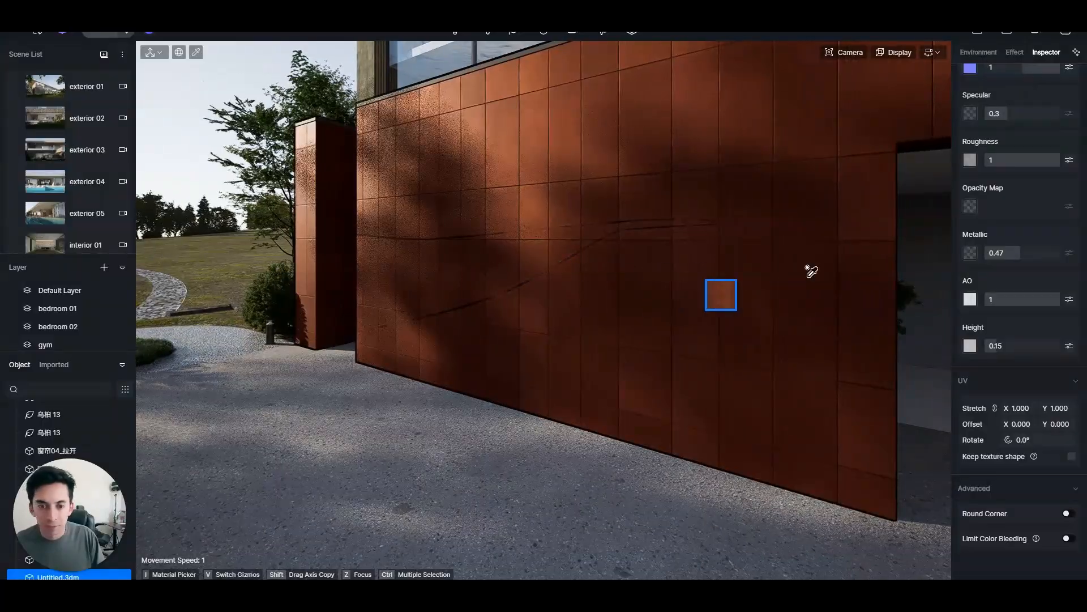
pyautogui.moveTo(1024, 407); pyautogui.dragTo(834, 416)
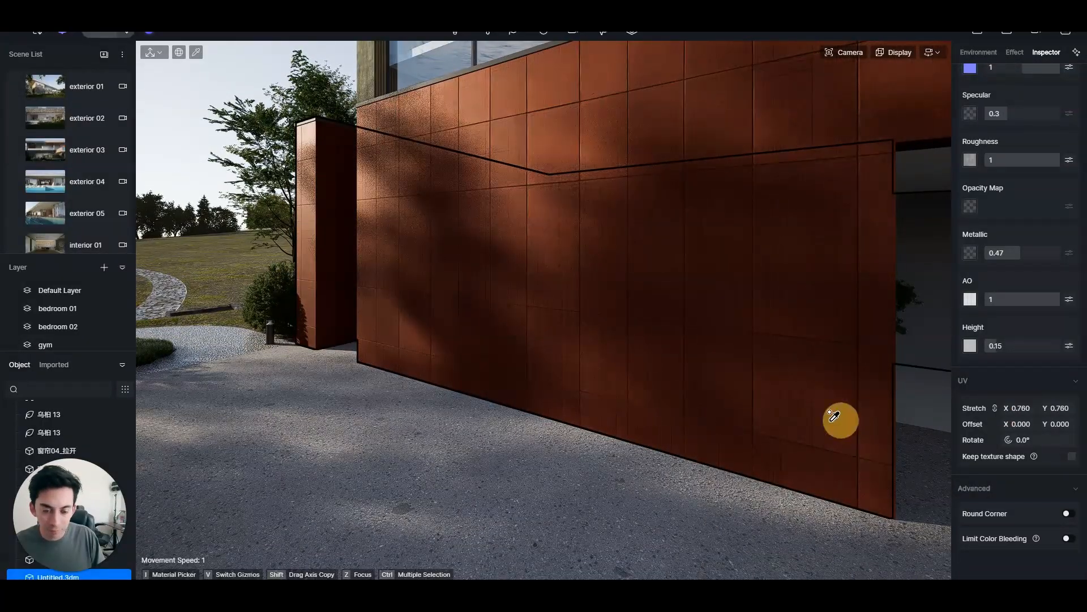
pyautogui.moveTo(834, 416); pyautogui.dragTo(721, 417, button='right')
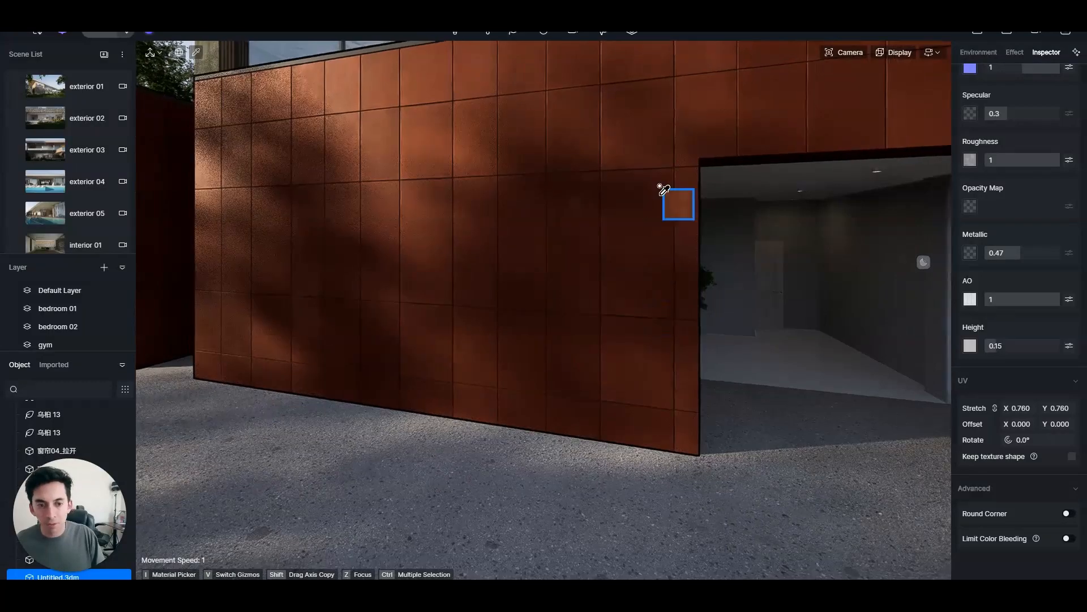
pyautogui.moveTo(1020, 407); pyautogui.dragTo(1020, 408)
# - Shift the corten texture horizontally with a UV offset X of 0.270 to align the joints with the opening, and deselect the material
pyautogui.press('i')
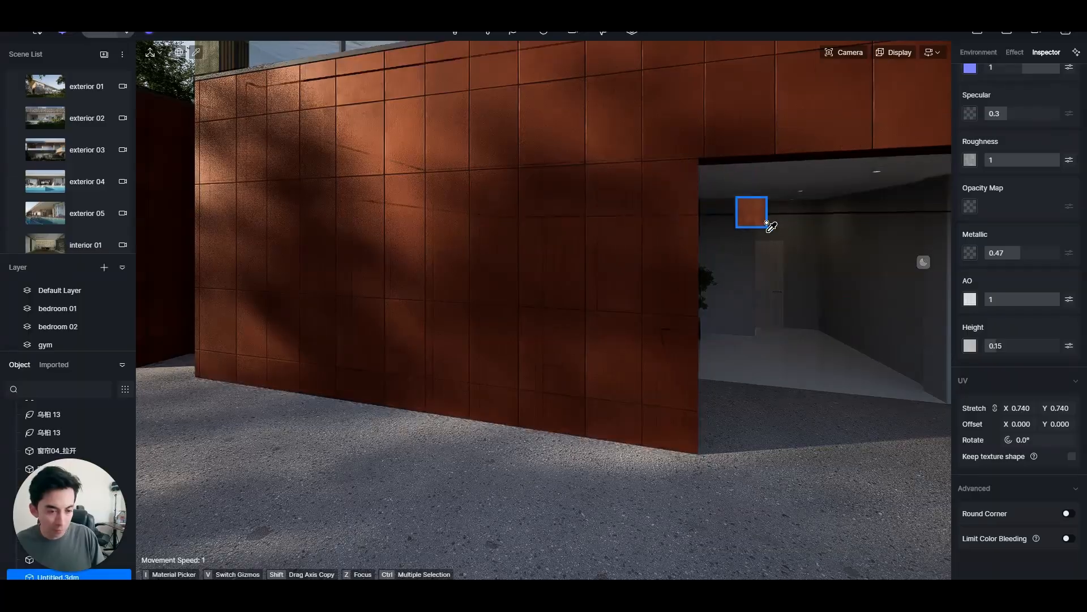
pyautogui.click(761, 215)
pyautogui.moveTo(1020, 424); pyautogui.dragTo(1019, 424)
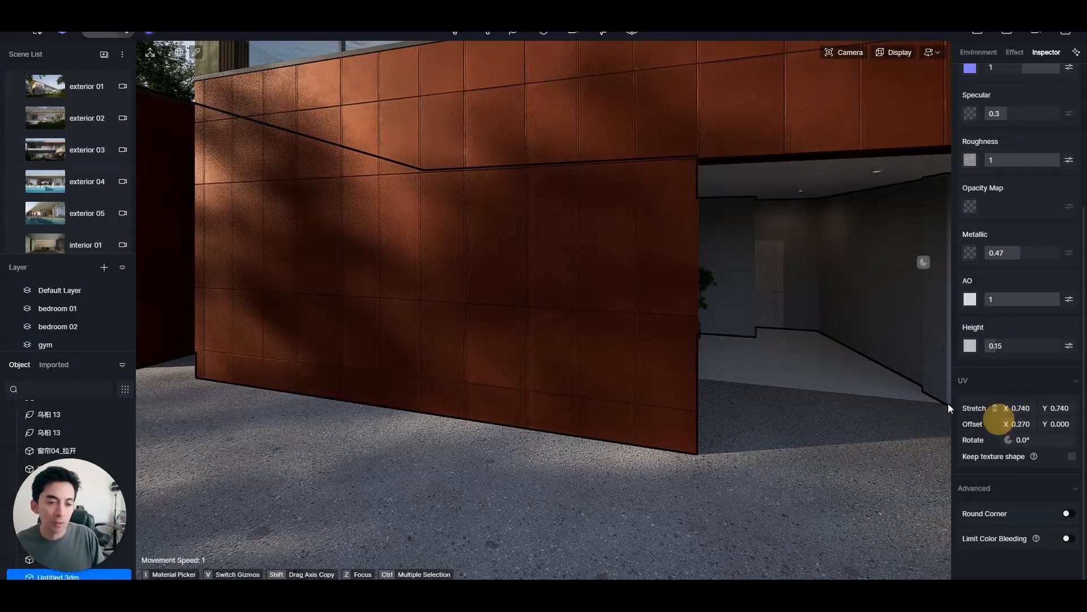
pyautogui.press('Escape')
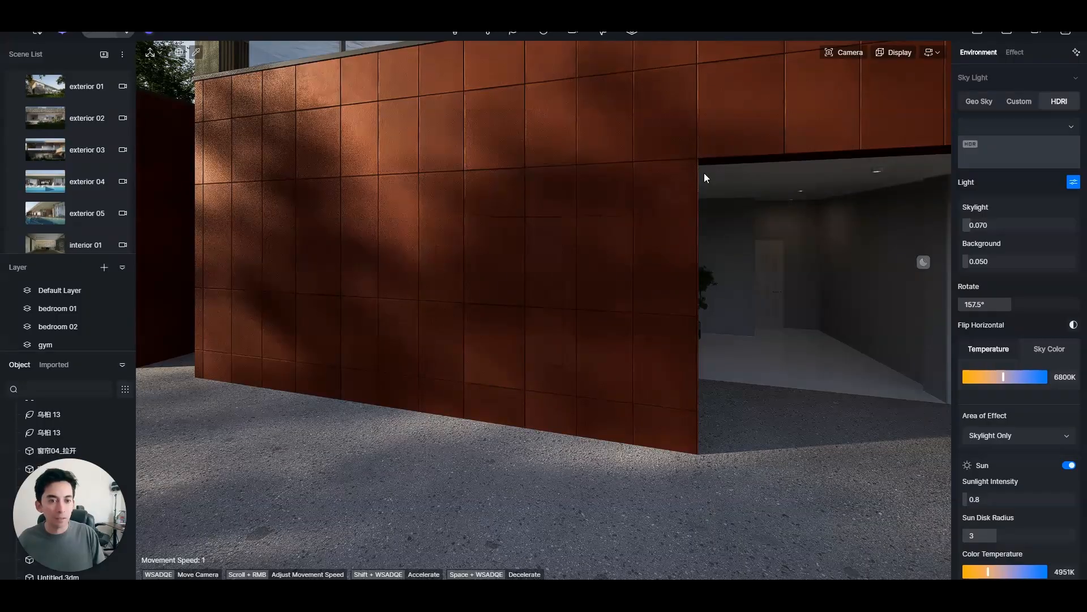
# - Pick the corten material on the lower wall and set its Height to 0.5, Metallic to 0.55 and Roughness to 0.62
pyautogui.click(451, 212)
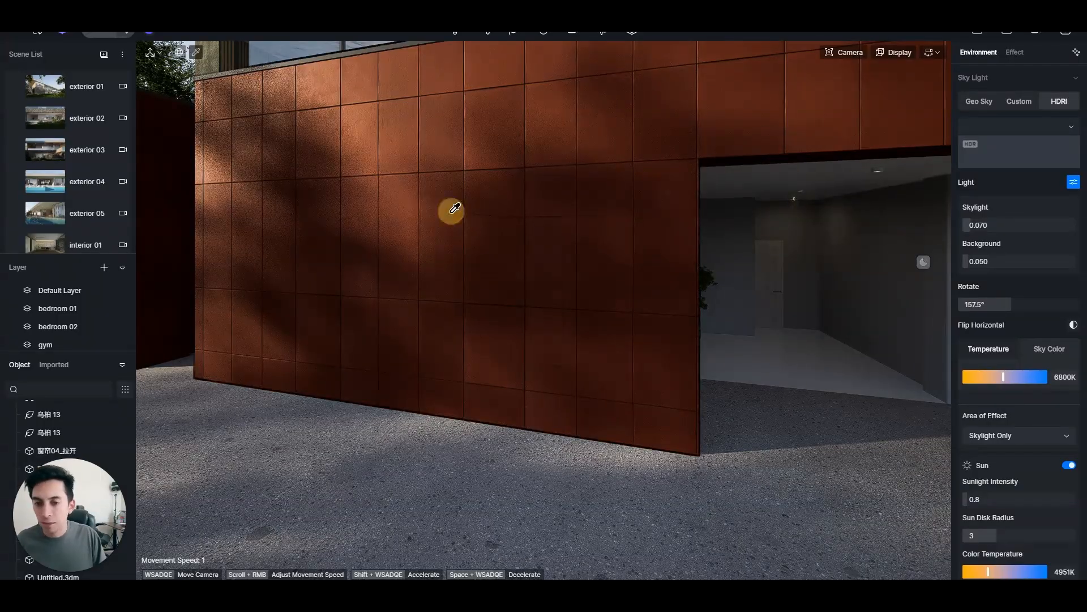
pyautogui.scroll(2, 1016, 202)
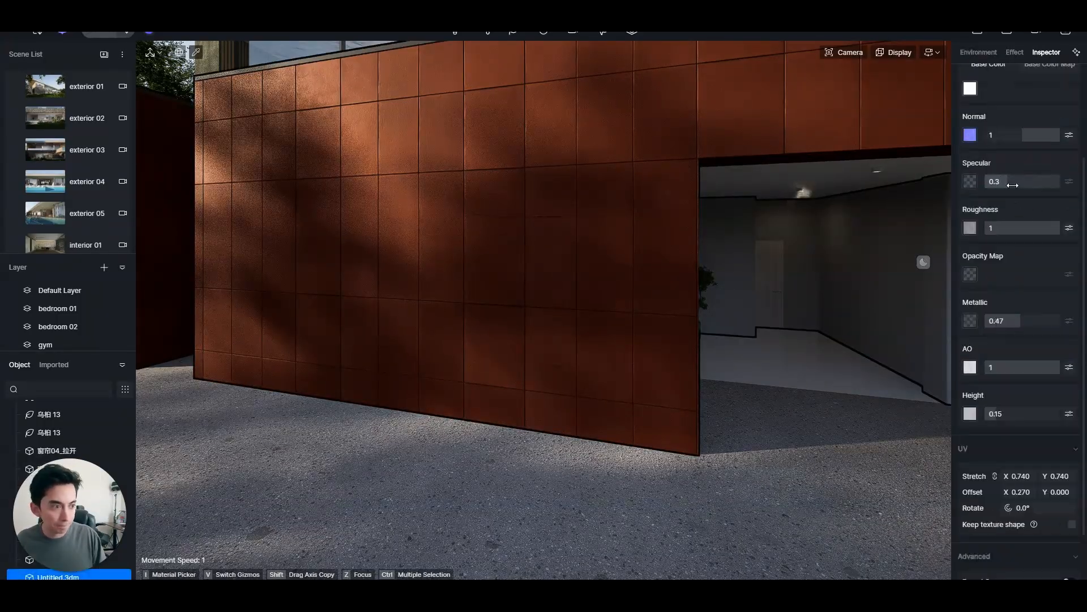
pyautogui.scroll(3, 1002, 143)
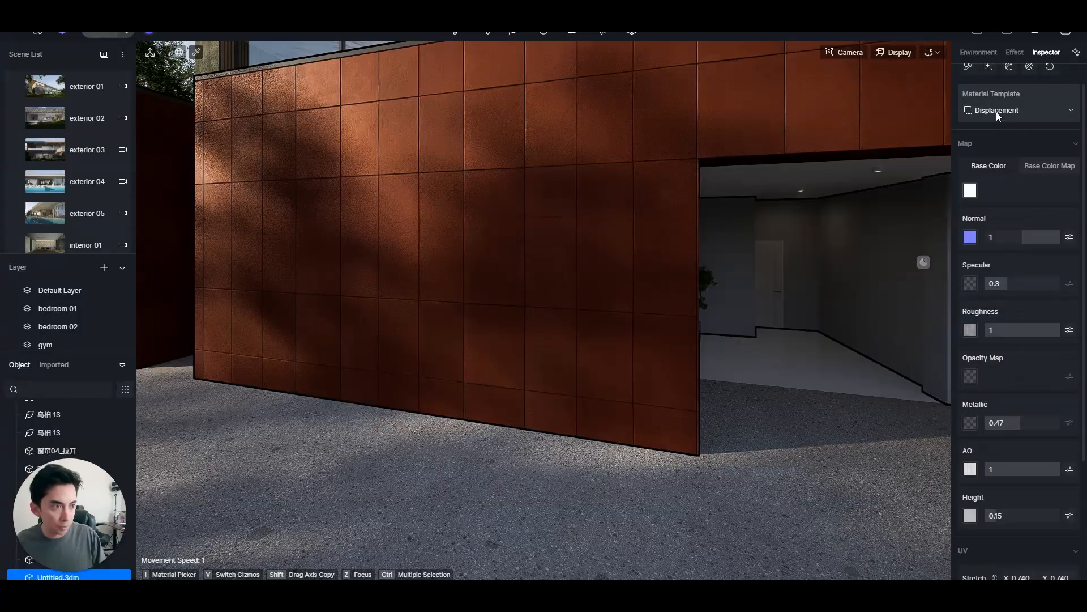
pyautogui.click(1036, 165)
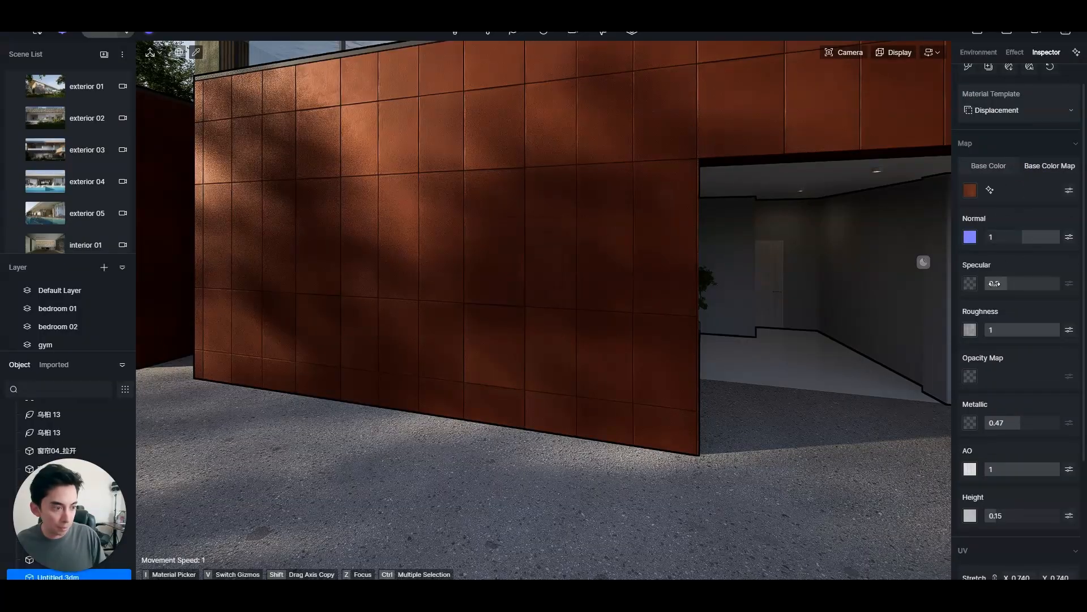
pyautogui.click(997, 165)
pyautogui.scroll(-5, 1014, 270)
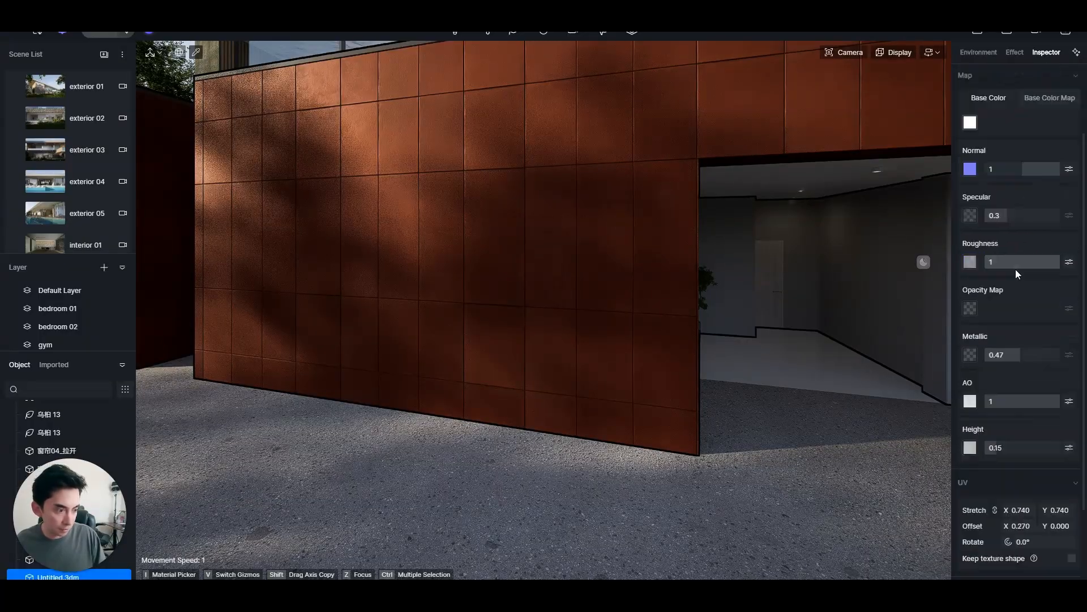
pyautogui.moveTo(996, 345); pyautogui.dragTo(1022, 347)
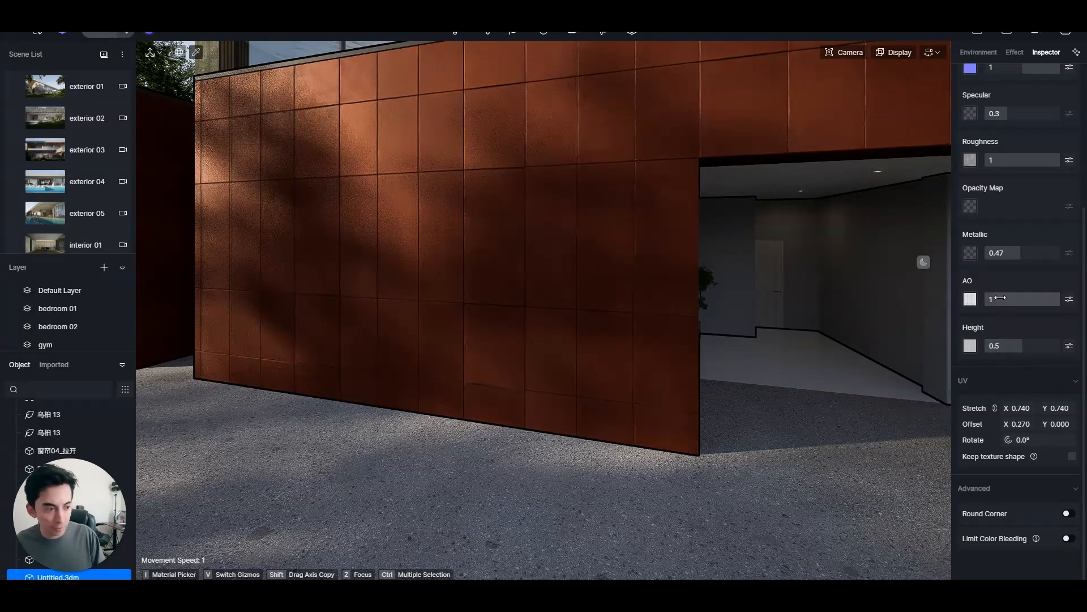
pyautogui.moveTo(1014, 253); pyautogui.dragTo(1027, 229)
pyautogui.scroll(2, 998, 226)
# - Inspect the corten wall's reflections and panel joints from close up, along the facade and from farther back
pyautogui.moveTo(518, 265); pyautogui.dragTo(422, 260, button='right')
pyautogui.scroll(5, 530, 268)
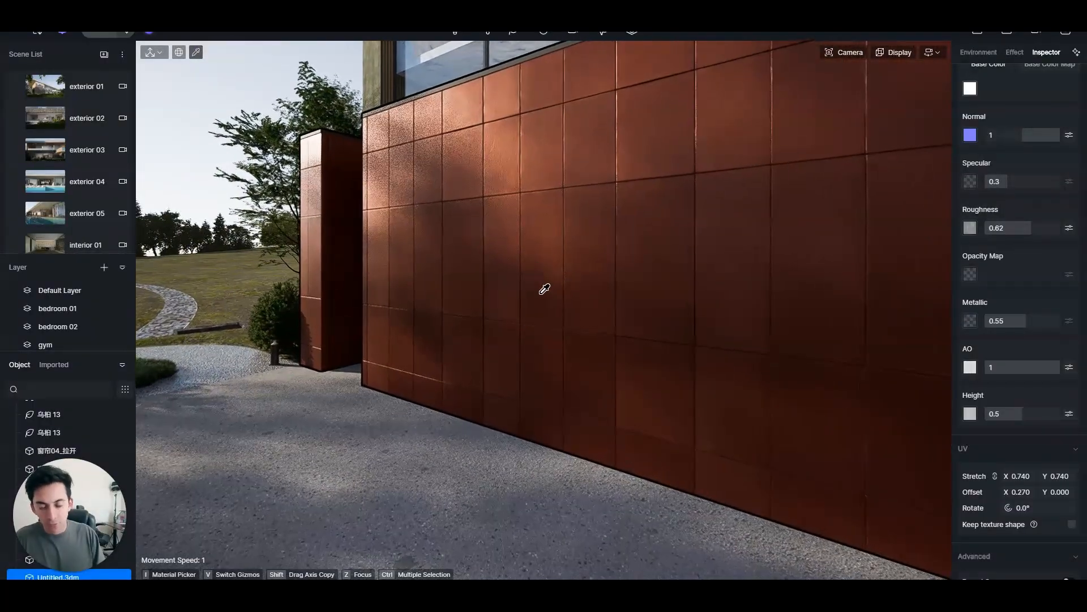
pyautogui.press('a')
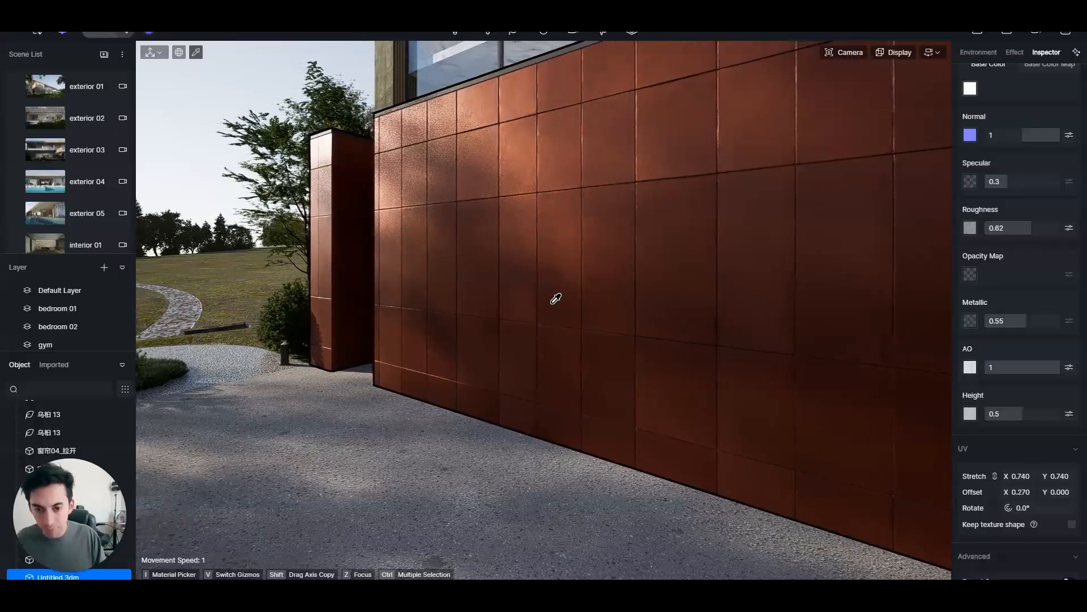
pyautogui.moveTo(422, 247); pyautogui.dragTo(567, 245, button='right')
pyautogui.press('a')
pyautogui.moveTo(432, 244); pyautogui.dragTo(504, 245, button='right')
pyautogui.press('s')
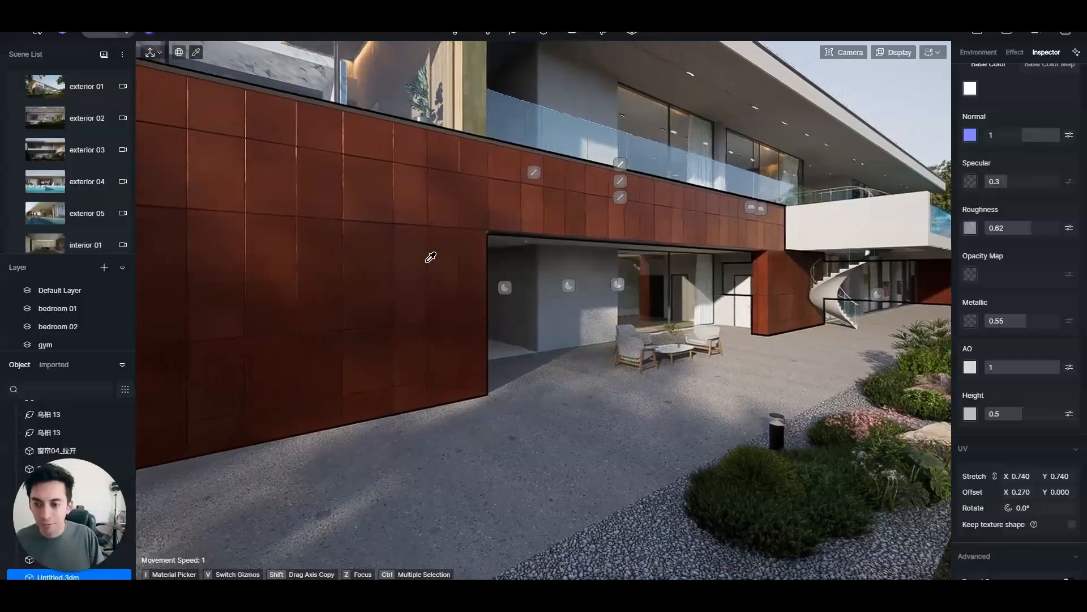
pyautogui.moveTo(433, 255)
pyautogui.mouseDown(button='right')
pyautogui.moveTo(383, 271)
pyautogui.moveTo(420, 244)
pyautogui.mouseUp(button='right')
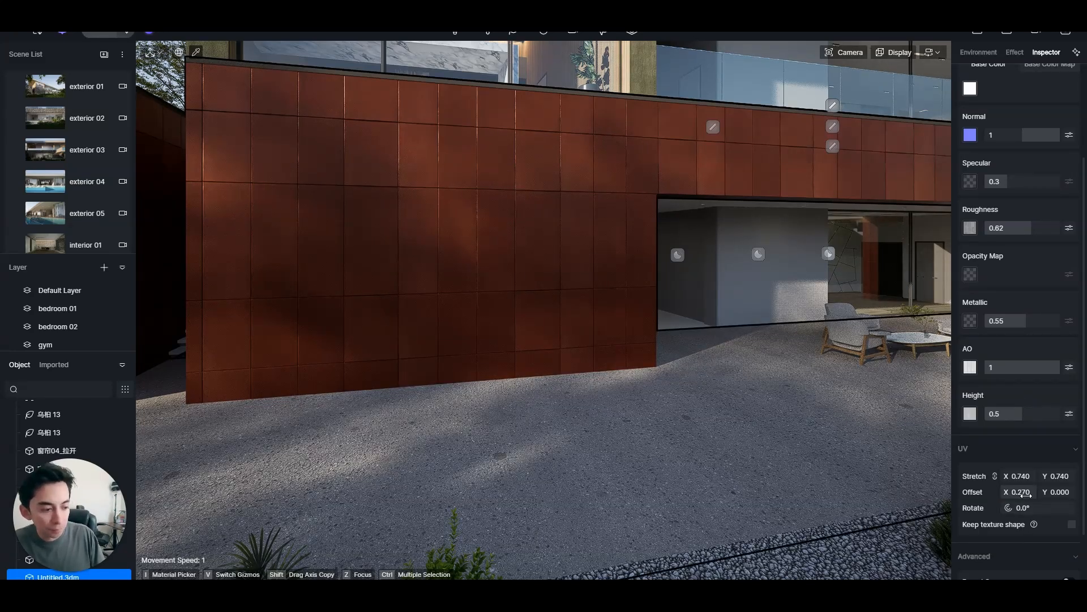
# - Unlink the corten material's UV stretch axes, set the Y stretch to 0.470 for taller panels, and link the axes again
pyautogui.click(994, 476)
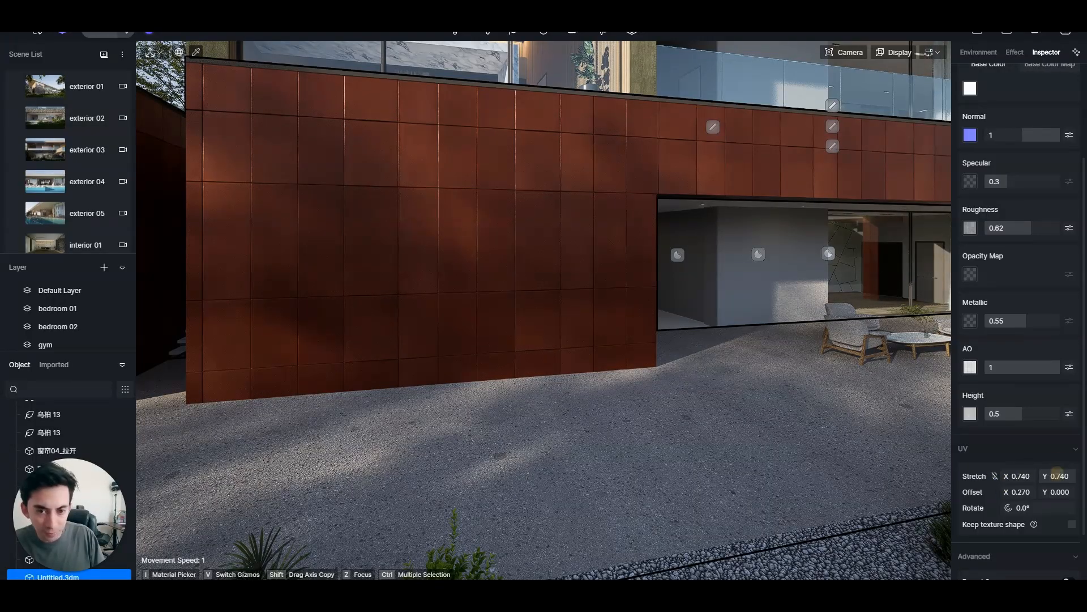
pyautogui.moveTo(1057, 475); pyautogui.dragTo(1057, 474)
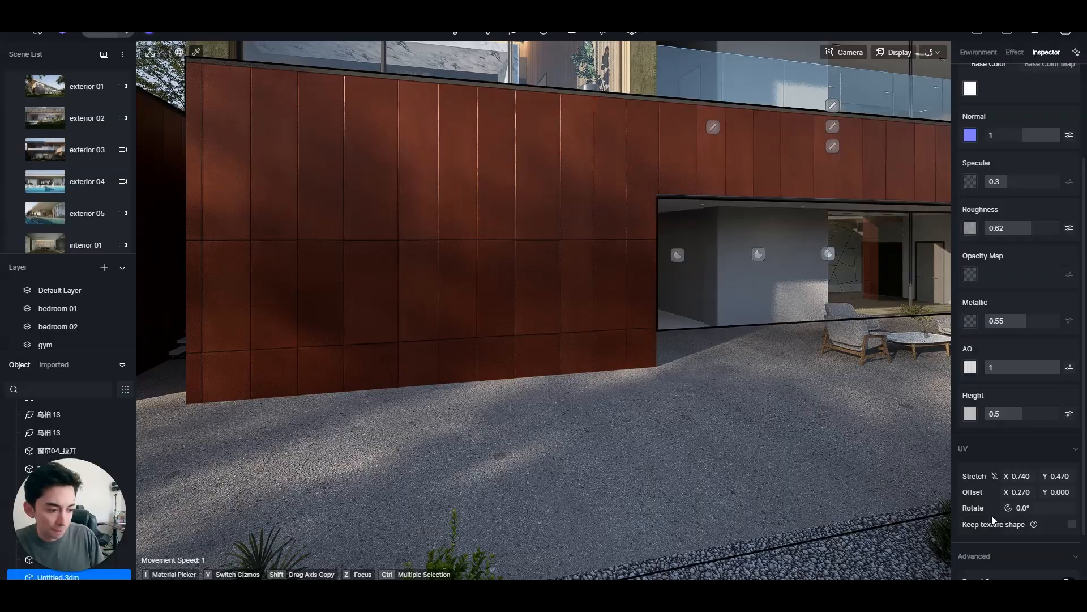
pyautogui.click(996, 477)
pyautogui.moveTo(555, 406); pyautogui.dragTo(481, 164, button='right')
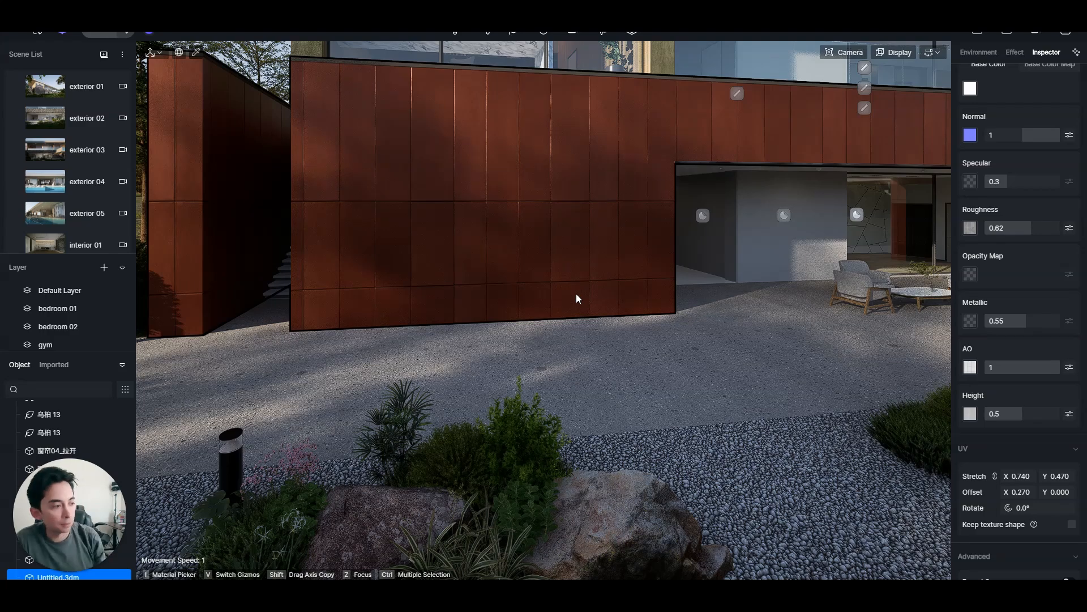
# - Switch to the browser and examine the photos of the allen + roth Amalfi 12-in x 12-in tile on the Lowe's page
pyautogui.moveTo(1086, 58); pyautogui.dragTo(785, 89)
pyautogui.click(845, 86)
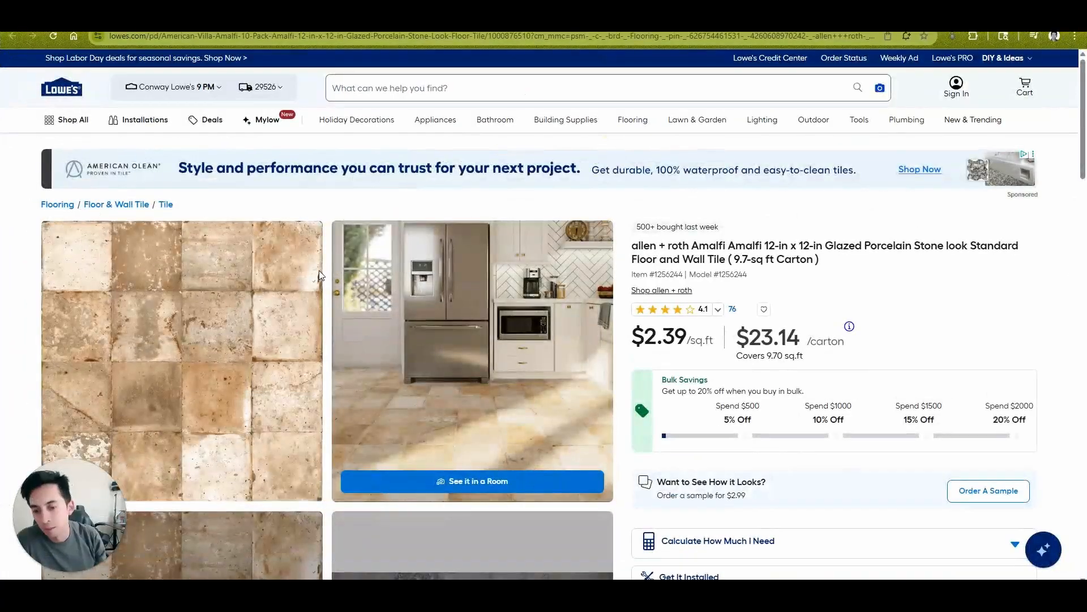
pyautogui.scroll(-3, 486, 229)
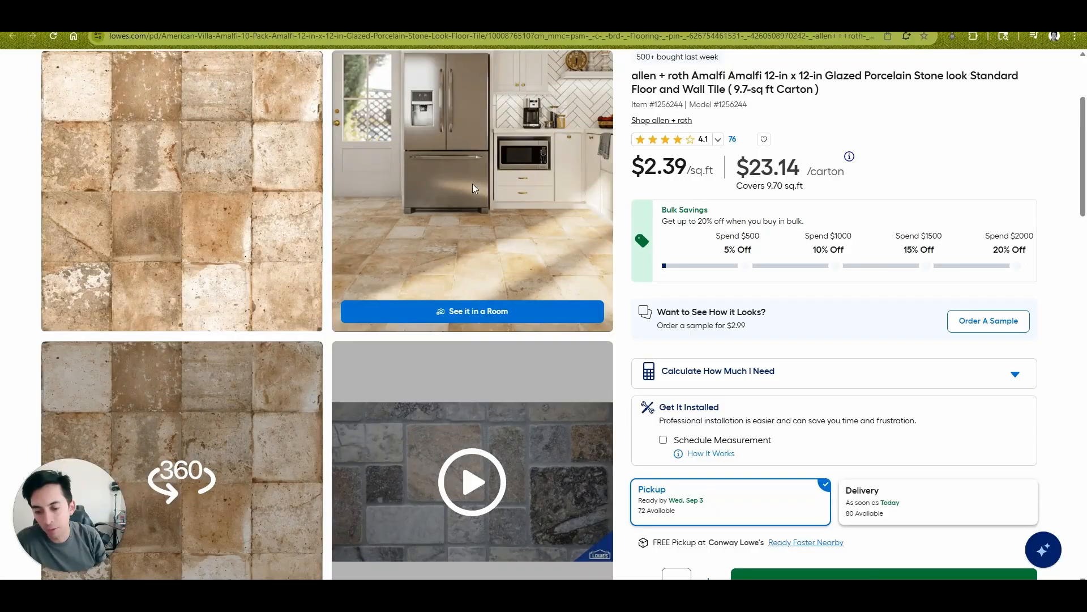
pyautogui.scroll(2, 475, 207)
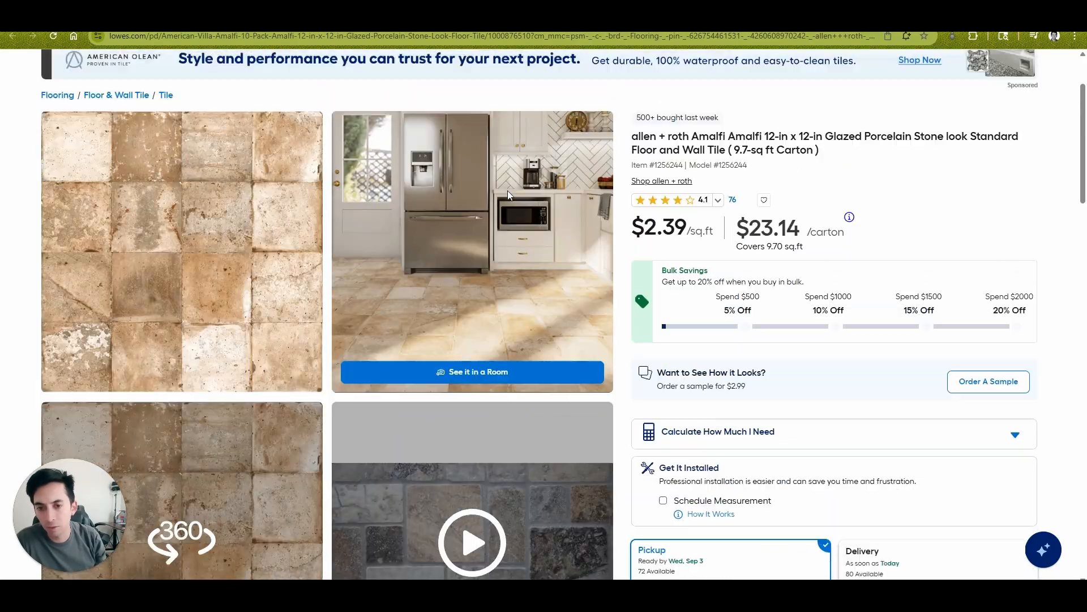
pyautogui.scroll(-2, 491, 375)
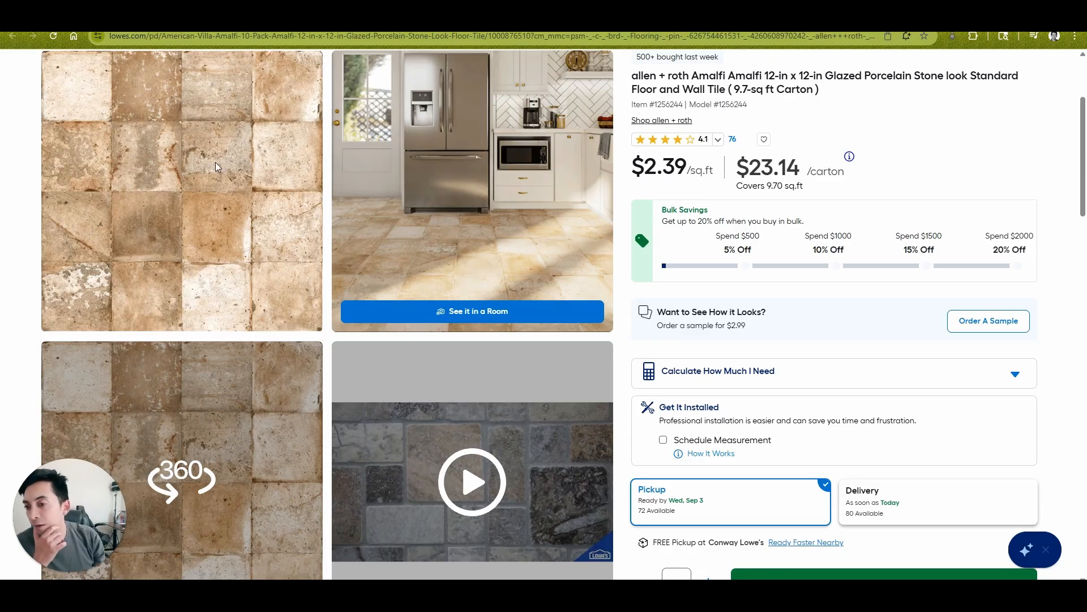
pyautogui.scroll(2, 220, 176)
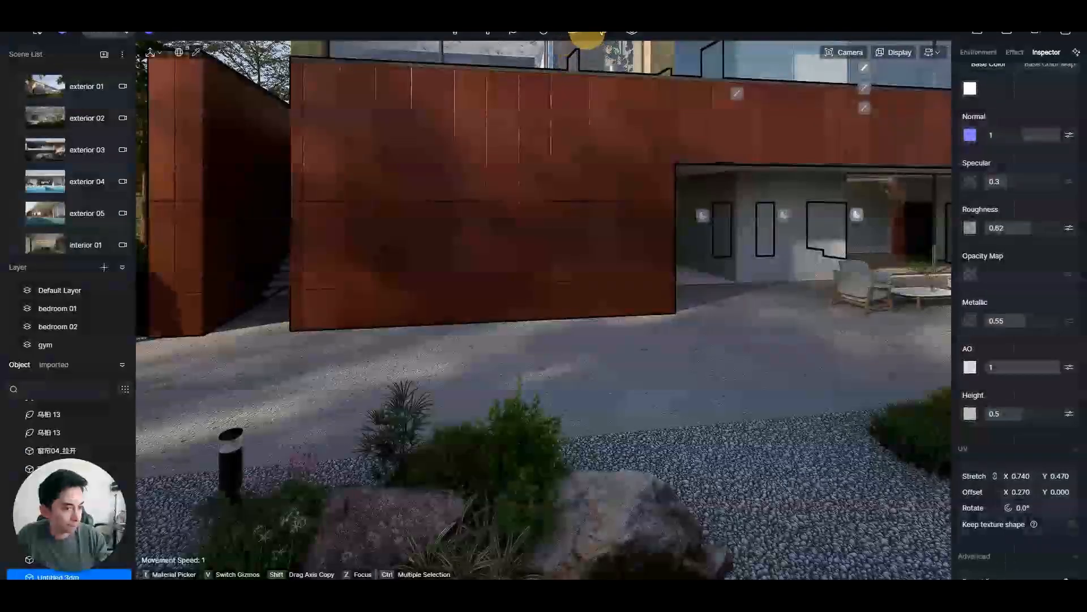
# - Return to the 3D scene, view the ground in front of the corten wall, and open AI Material Snap from the material library
pyautogui.moveTo(714, 362); pyautogui.dragTo(664, 341, button='right')
pyautogui.scroll(1, 717, 298)
pyautogui.press('i')
pyautogui.press('w')
pyautogui.click(103, 33)
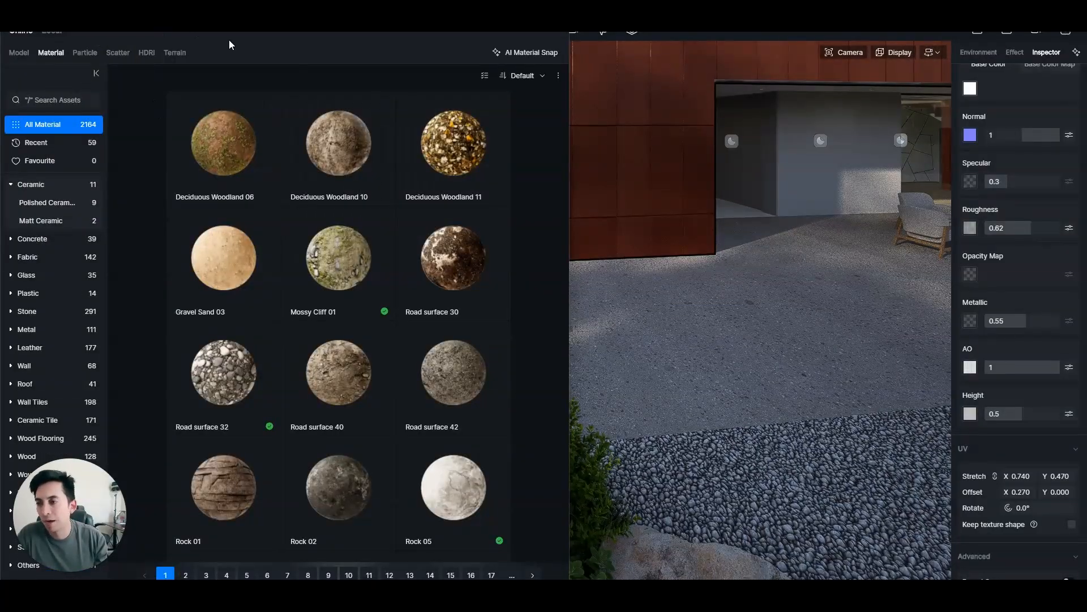
pyautogui.click(542, 58)
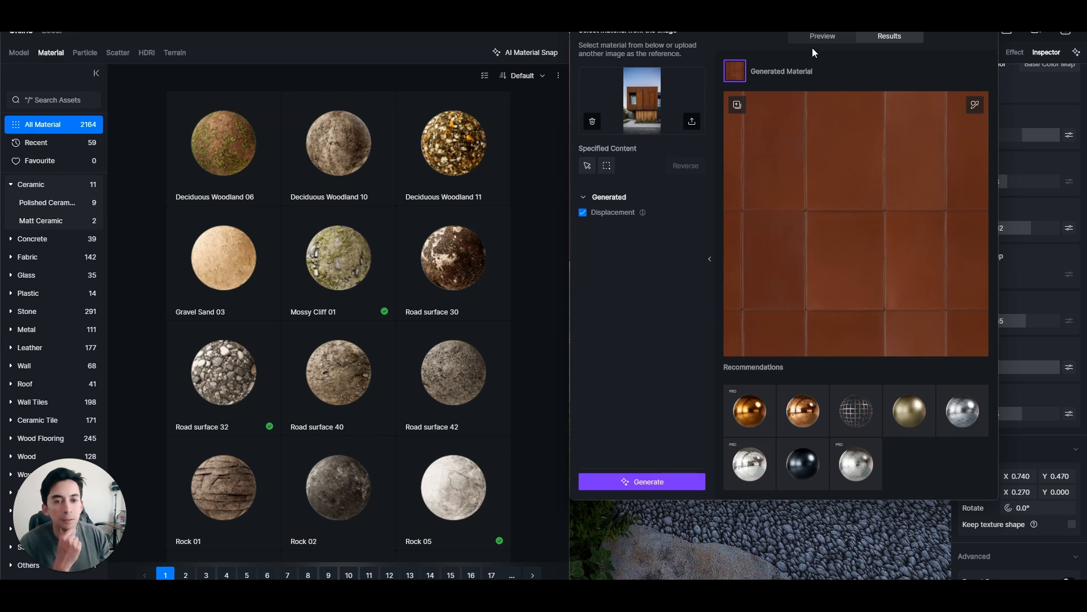
# - Replace the corten reference image with the beige stone-look tile photo and generate a material with Displacement enabled
pyautogui.click(595, 121)
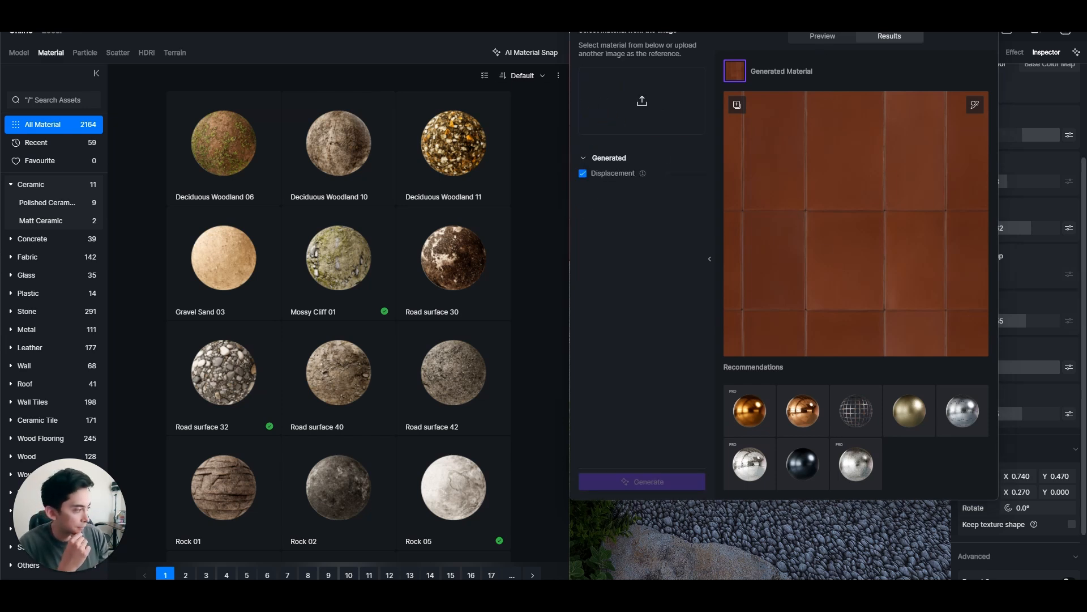
pyautogui.click(639, 104)
pyautogui.doubleClick(911, 134)
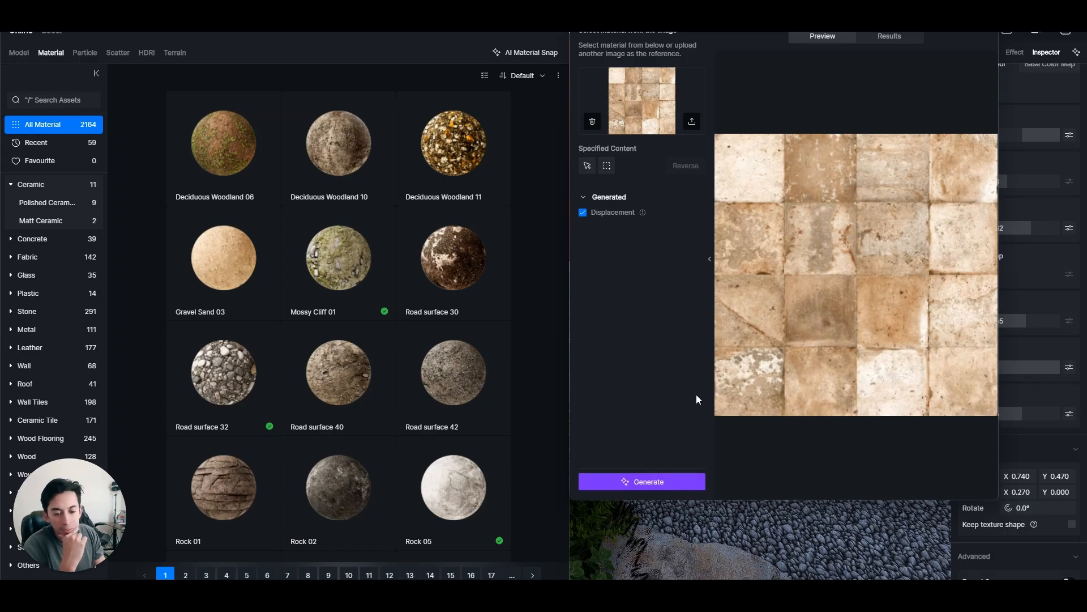
pyautogui.click(644, 481)
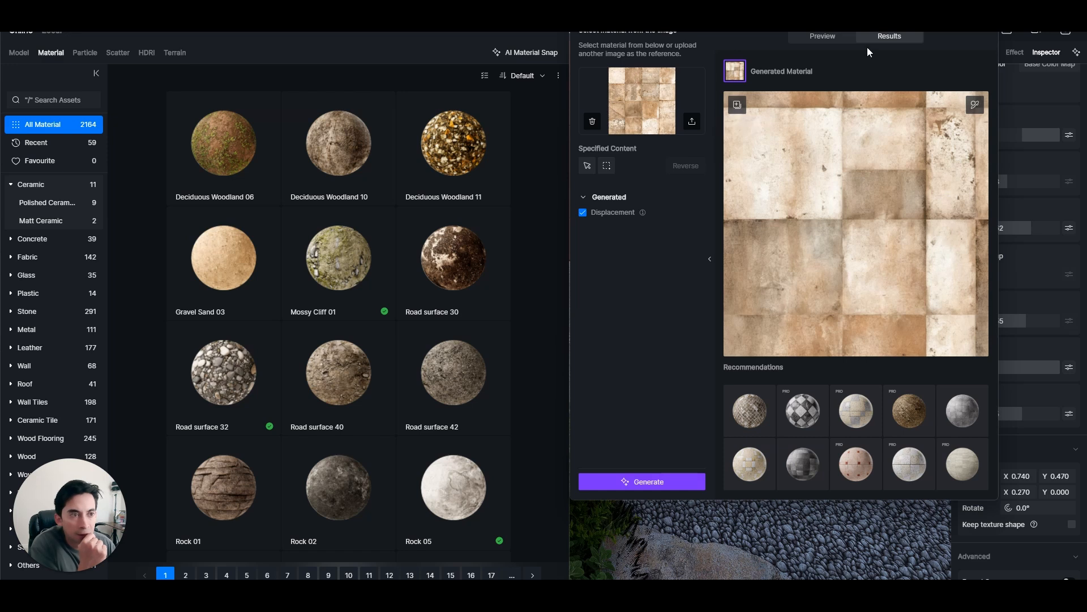
# - Try generating a material from only the four tiles in the upper middle of the reference photo
pyautogui.click(827, 37)
pyautogui.click(600, 167)
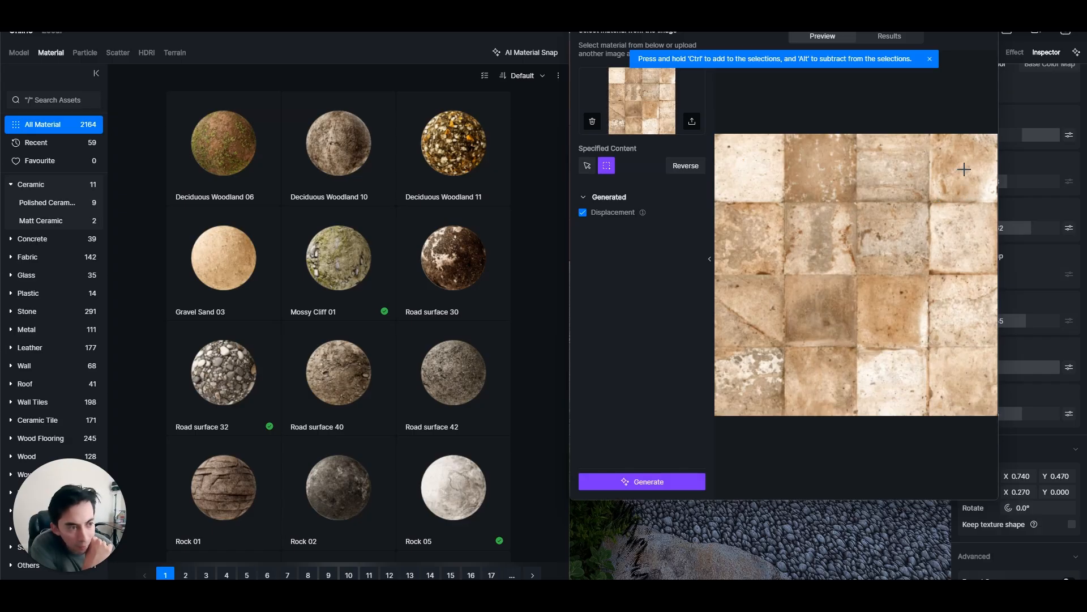
pyautogui.moveTo(934, 199); pyautogui.dragTo(780, 352)
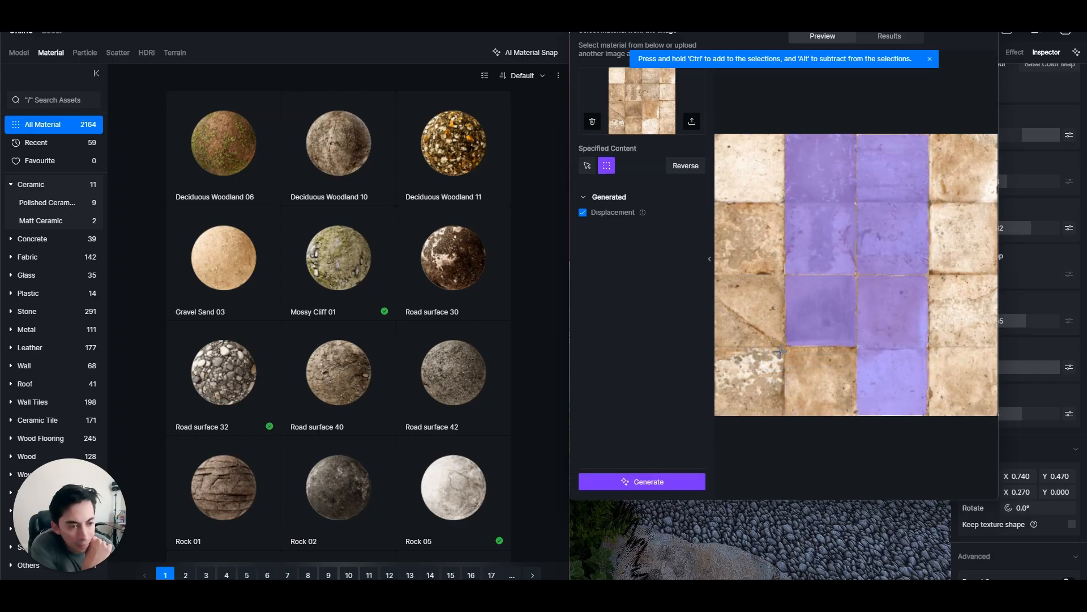
pyautogui.click(587, 165)
pyautogui.click(829, 242)
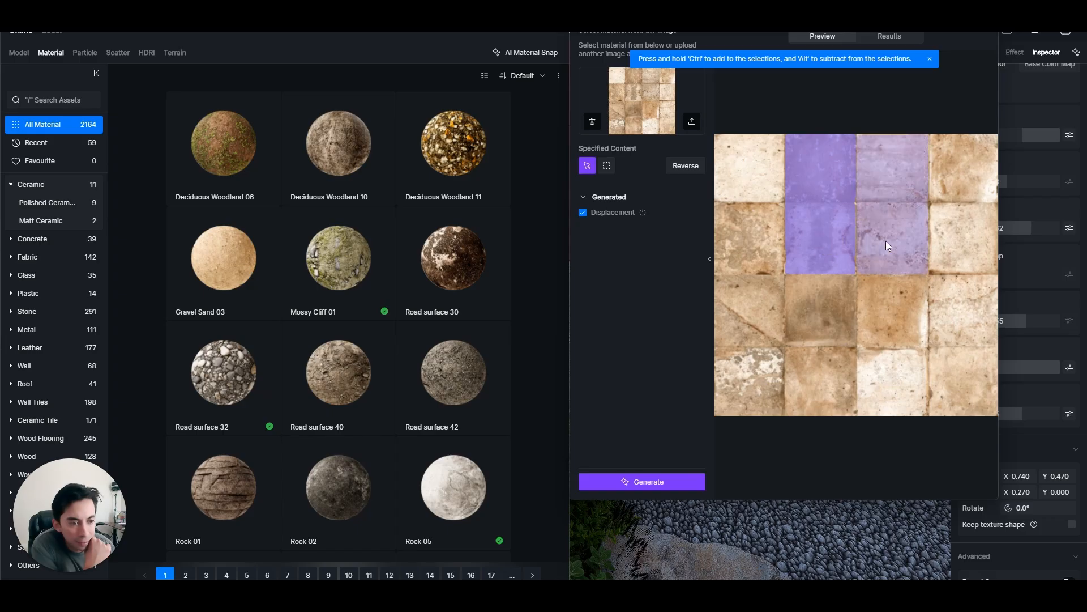
pyautogui.click(886, 241)
pyautogui.keyDown('ctrl'); pyautogui.click(846, 261); pyautogui.keyUp('ctrl')
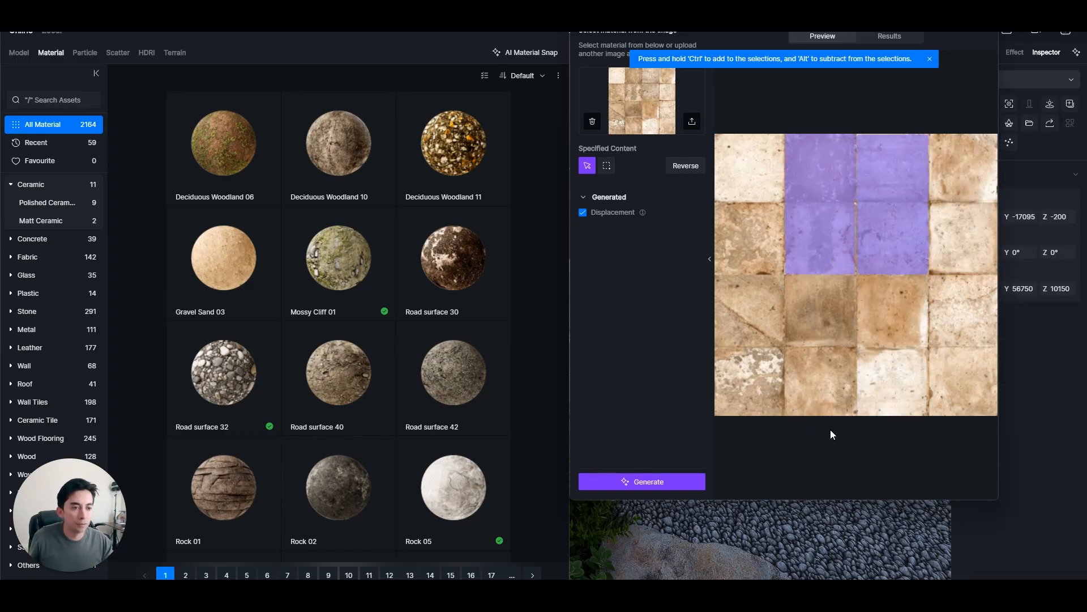
pyautogui.click(669, 482)
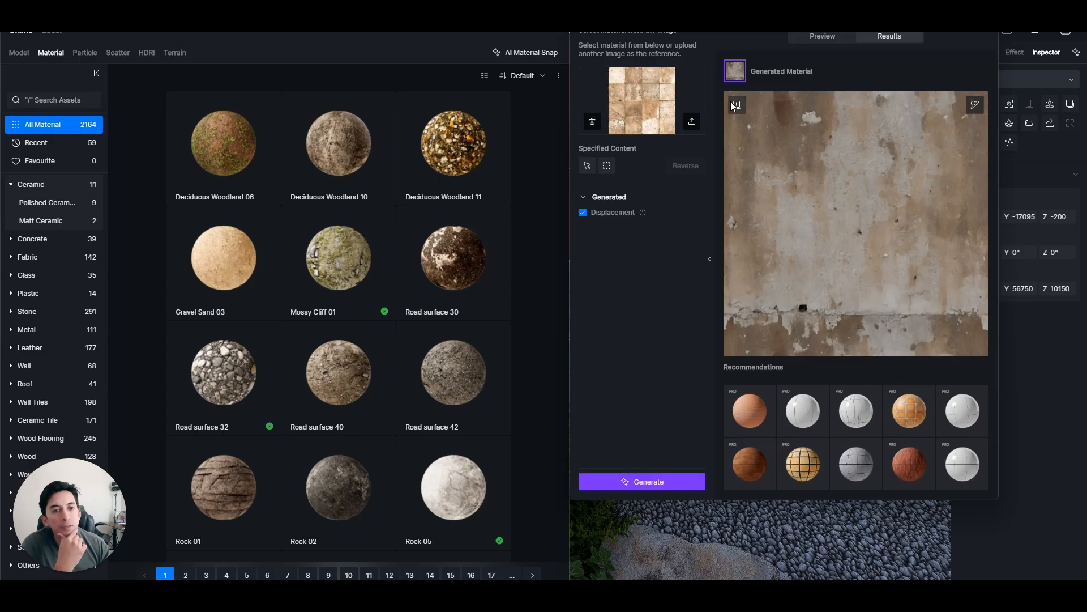
# - Specify all the tiles in the reference photo as the content, generate the material, and generate another version of it
pyautogui.click(815, 36)
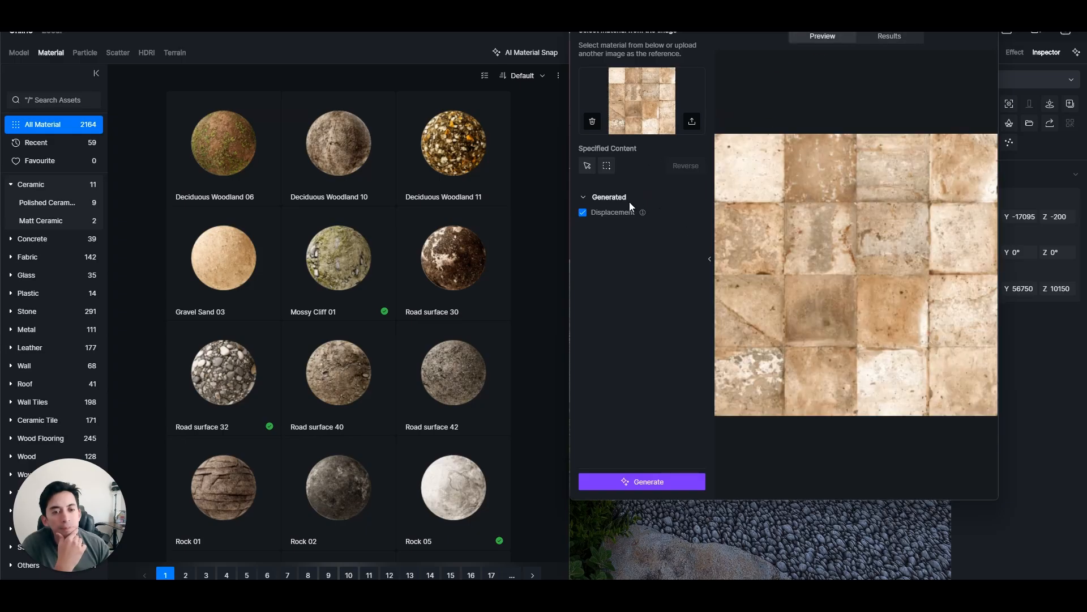
pyautogui.click(606, 165)
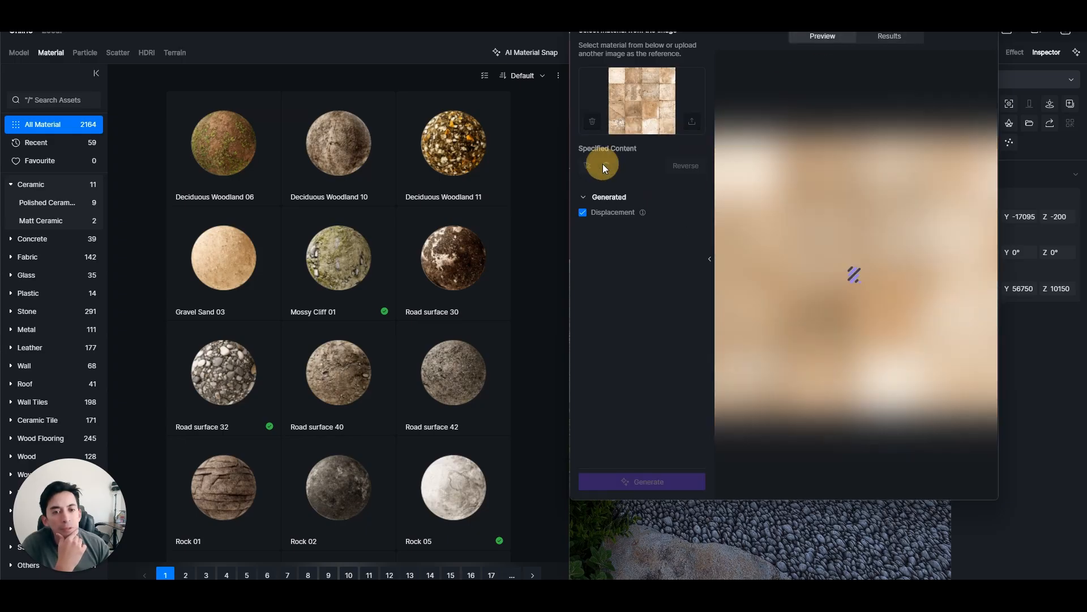
pyautogui.moveTo(993, 135); pyautogui.dragTo(730, 411)
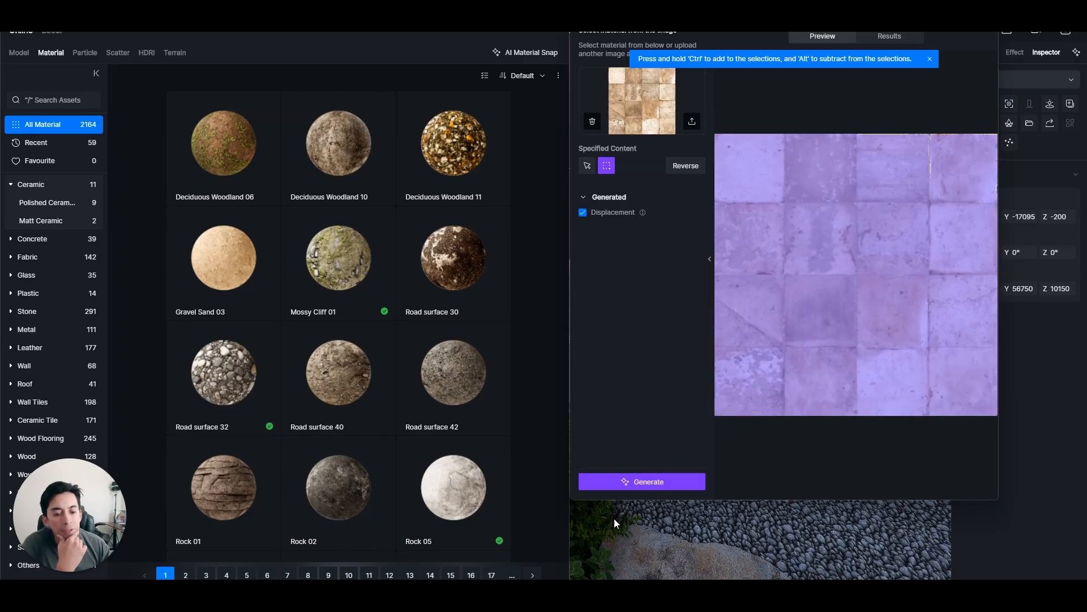
pyautogui.click(645, 483)
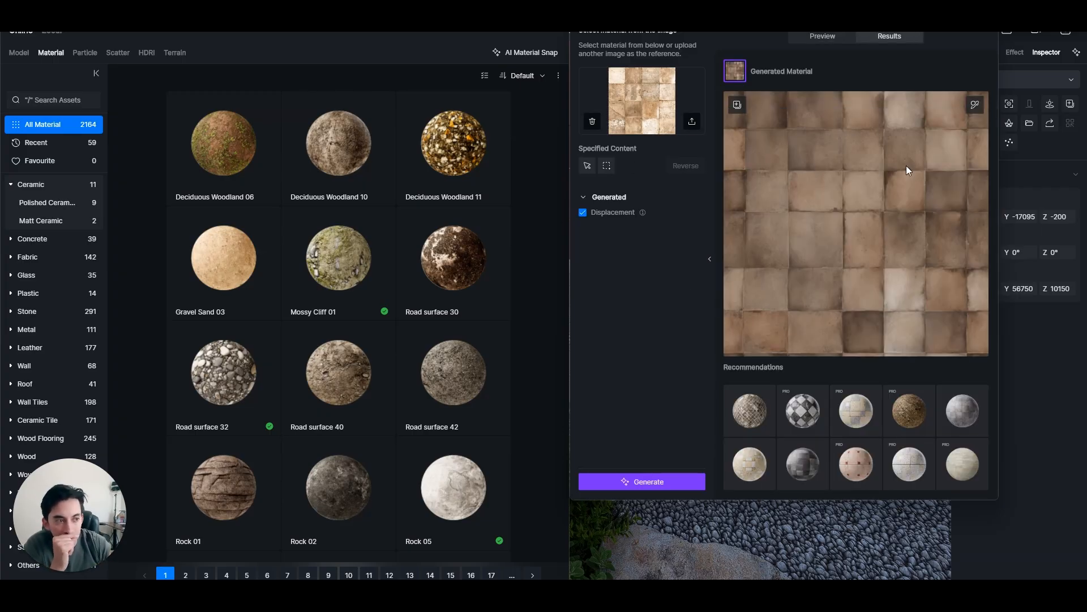
pyautogui.click(672, 485)
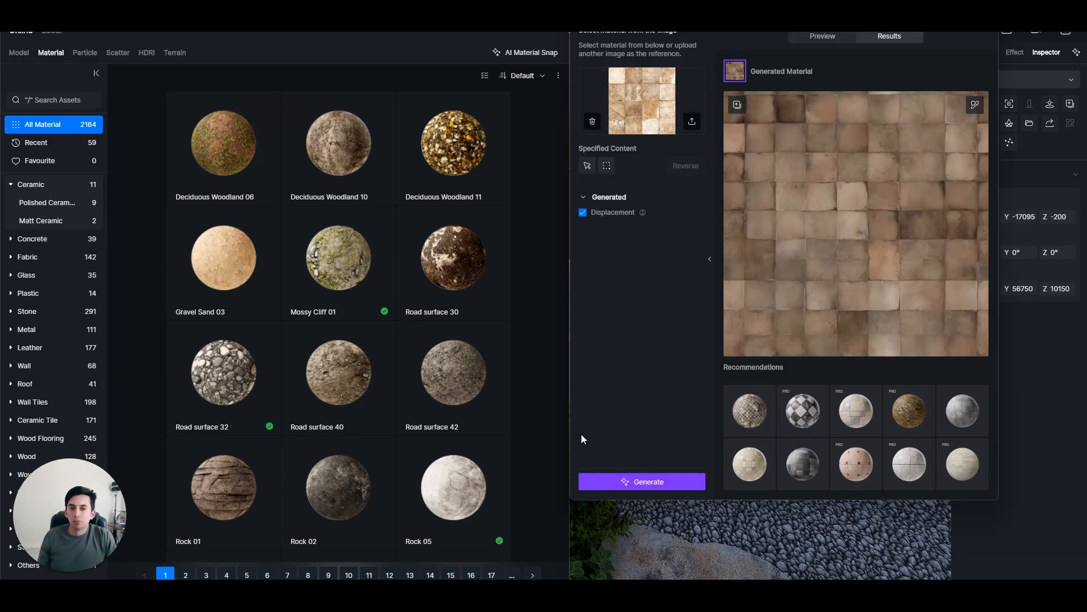
# - Apply the newly generated tile material to the ground in front of the corten wall and close the AI Material Snap window
pyautogui.click(557, 14)
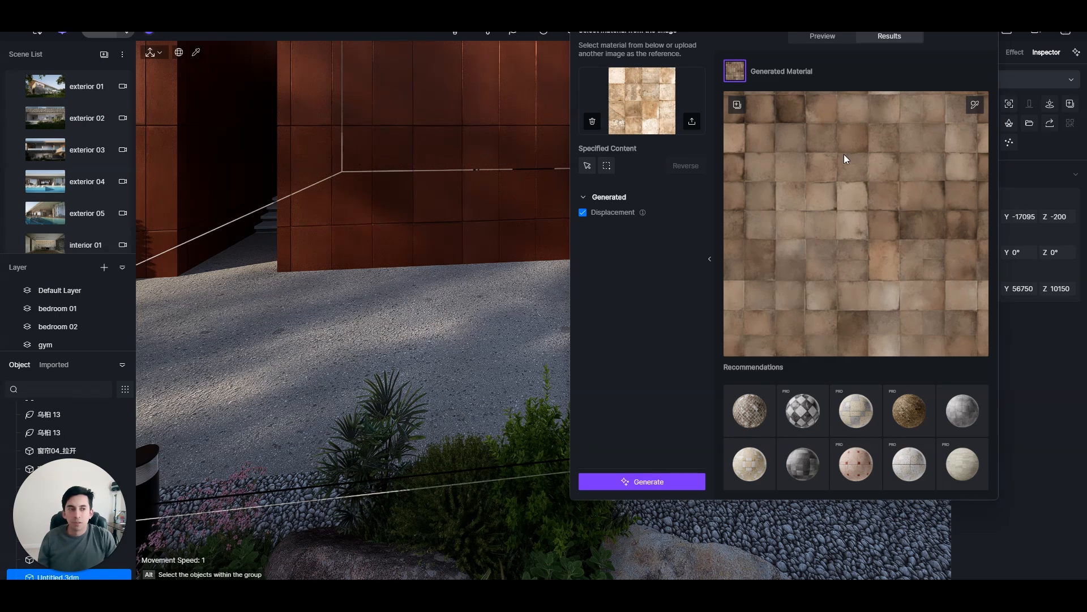
pyautogui.click(971, 104)
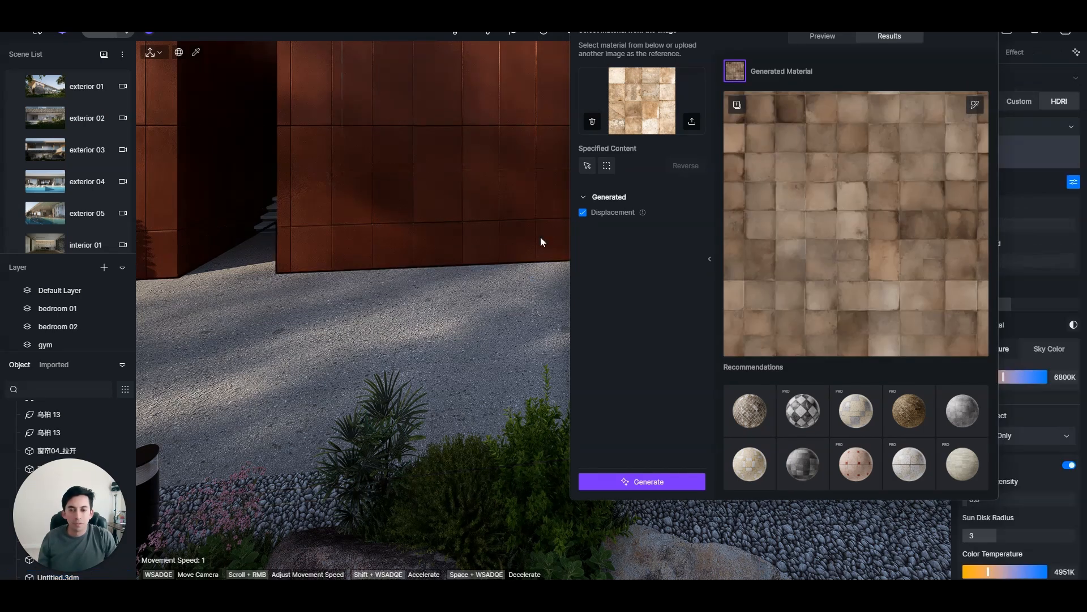
pyautogui.click(435, 335)
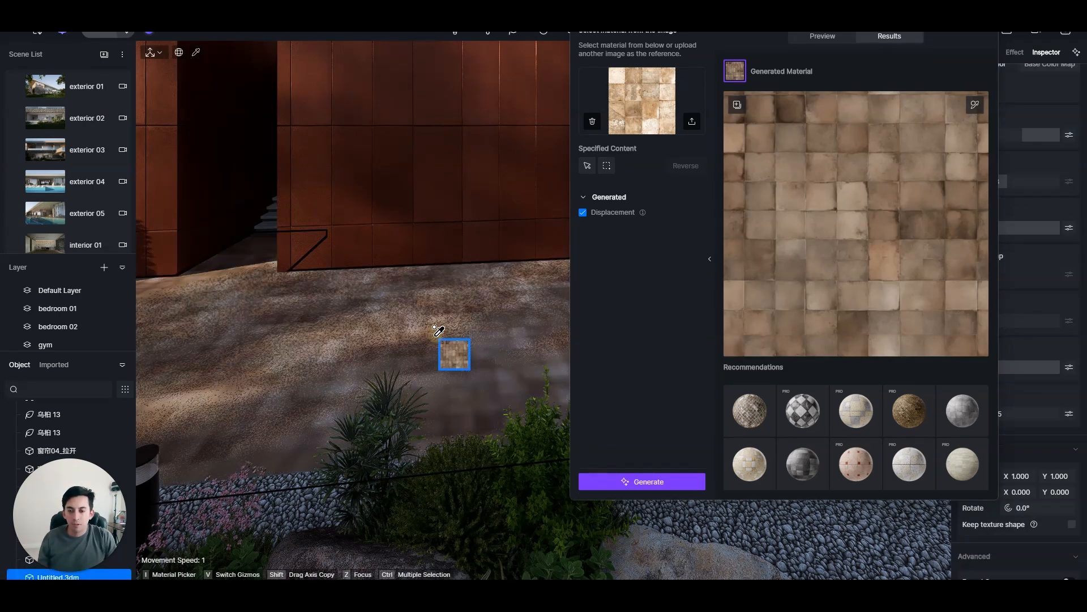
pyautogui.moveTo(405, 321); pyautogui.dragTo(306, 296, button='right')
pyautogui.press('w')
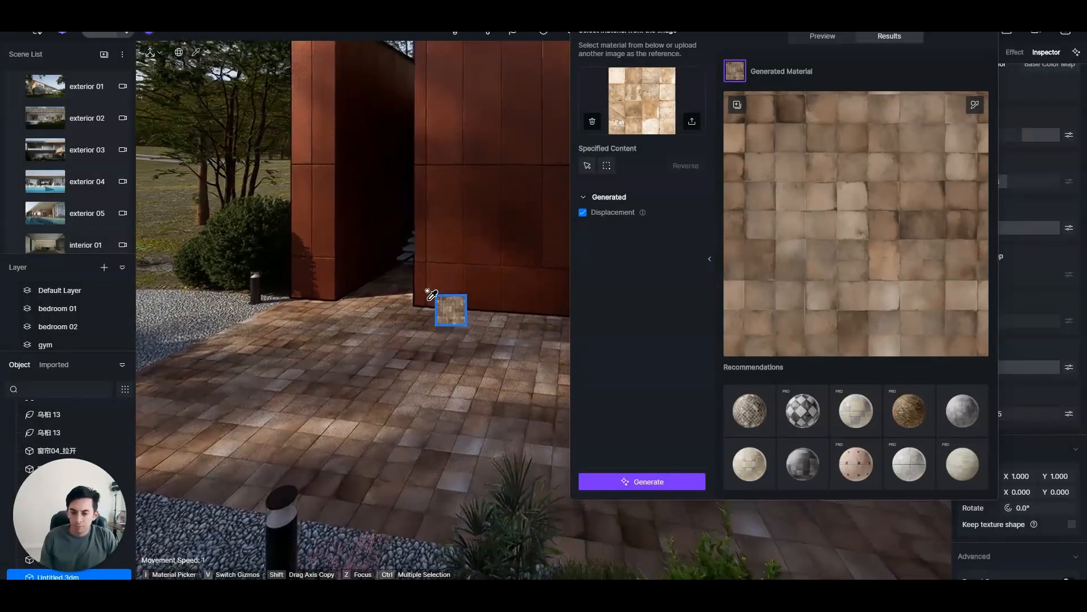
pyautogui.moveTo(408, 328); pyautogui.dragTo(310, 363, button='right')
pyautogui.click(974, 105)
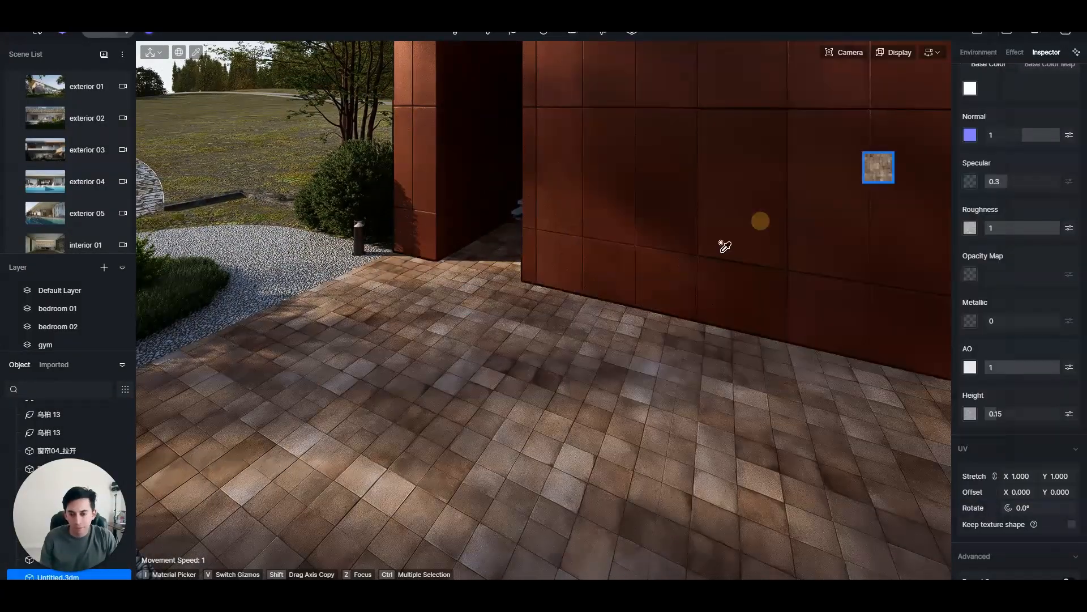
# - Adjust the paving material's UV stretch to X 0.600 and Y 0.758, unlinking the axes to correct the proportions and relinking them
pyautogui.moveTo(566, 368); pyautogui.dragTo(622, 297, button='right')
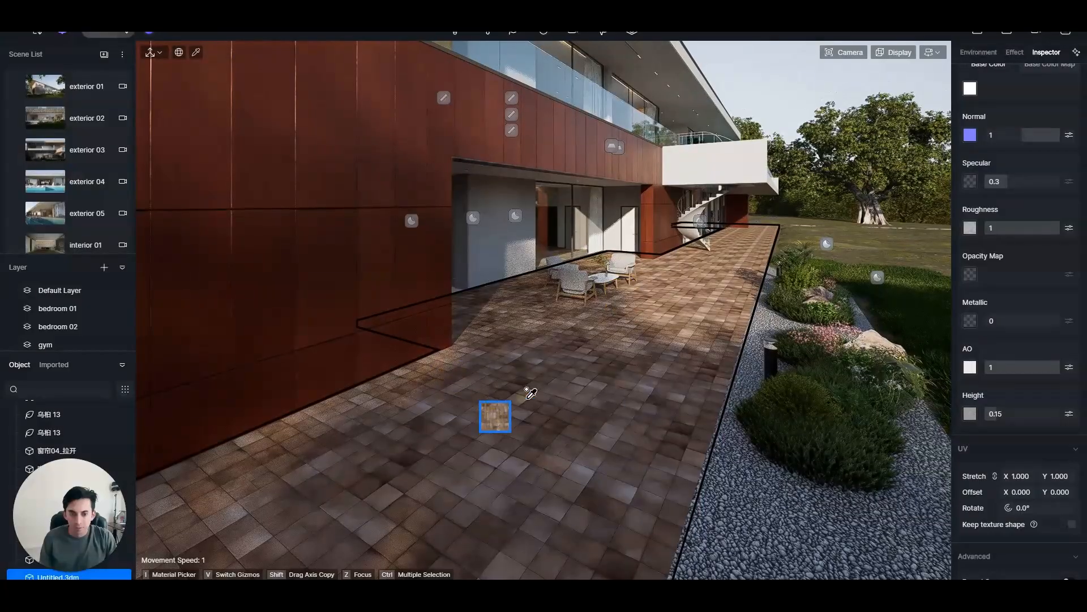
pyautogui.scroll(-2, 1017, 419)
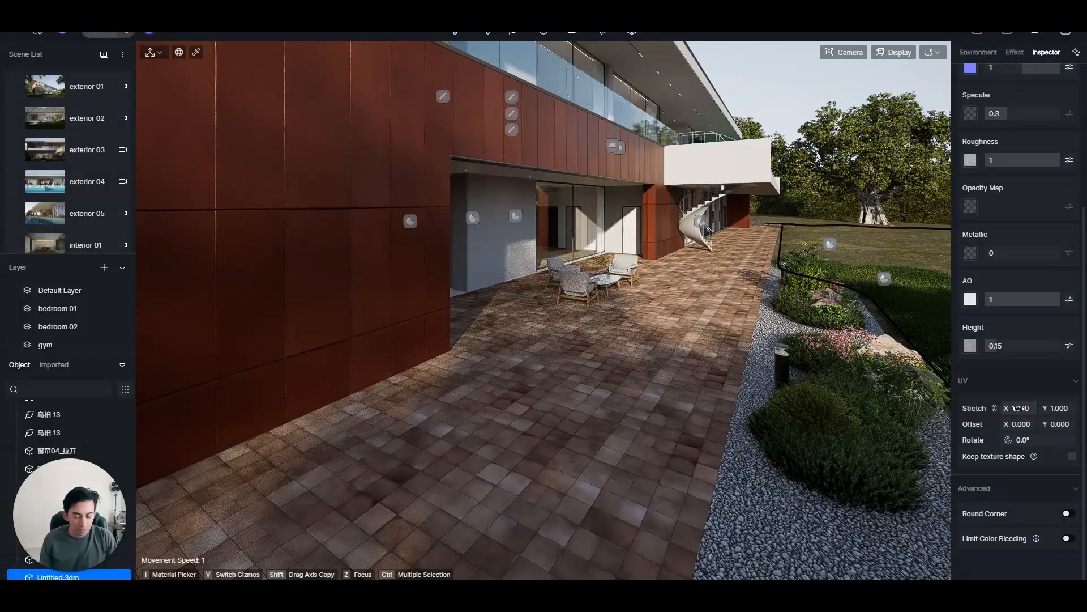
pyautogui.moveTo(1017, 408); pyautogui.dragTo(1018, 408)
pyautogui.moveTo(671, 422)
pyautogui.mouseDown(button='right')
pyautogui.moveTo(568, 427)
pyautogui.moveTo(422, 464)
pyautogui.moveTo(667, 423)
pyautogui.moveTo(662, 438)
pyautogui.mouseUp(button='right')
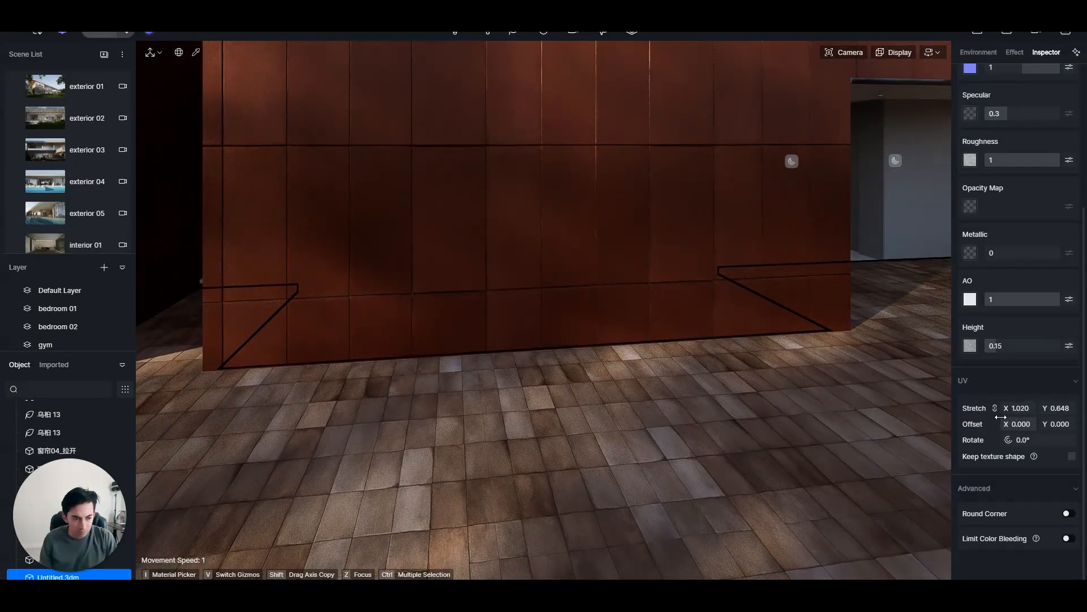
pyautogui.click(994, 408)
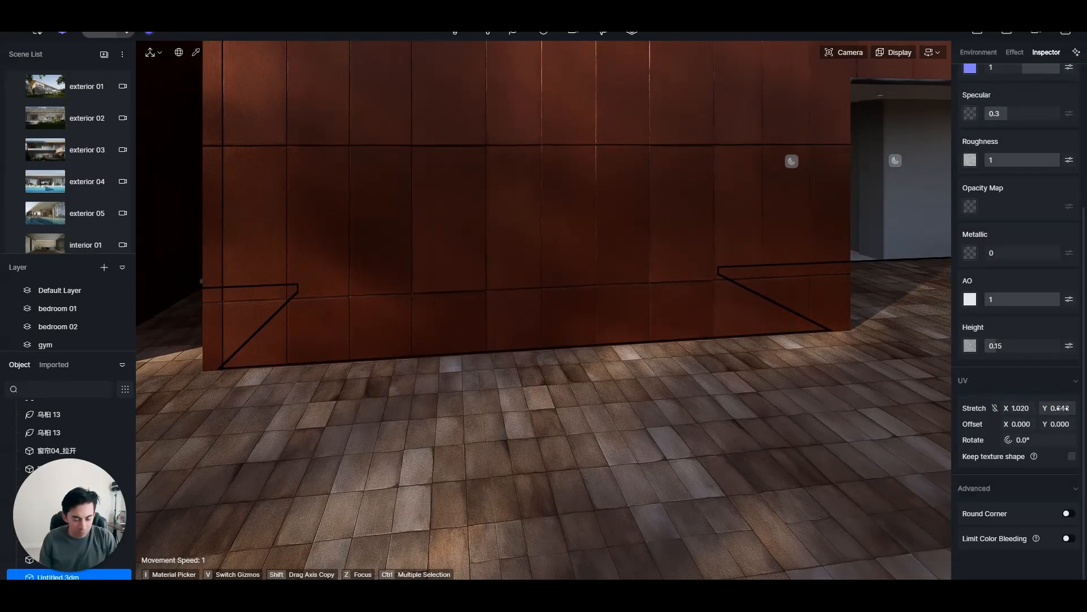
pyautogui.moveTo(1060, 407); pyautogui.dragTo(1009, 412)
pyautogui.click(995, 409)
pyautogui.moveTo(756, 455); pyautogui.dragTo(708, 427, button='right')
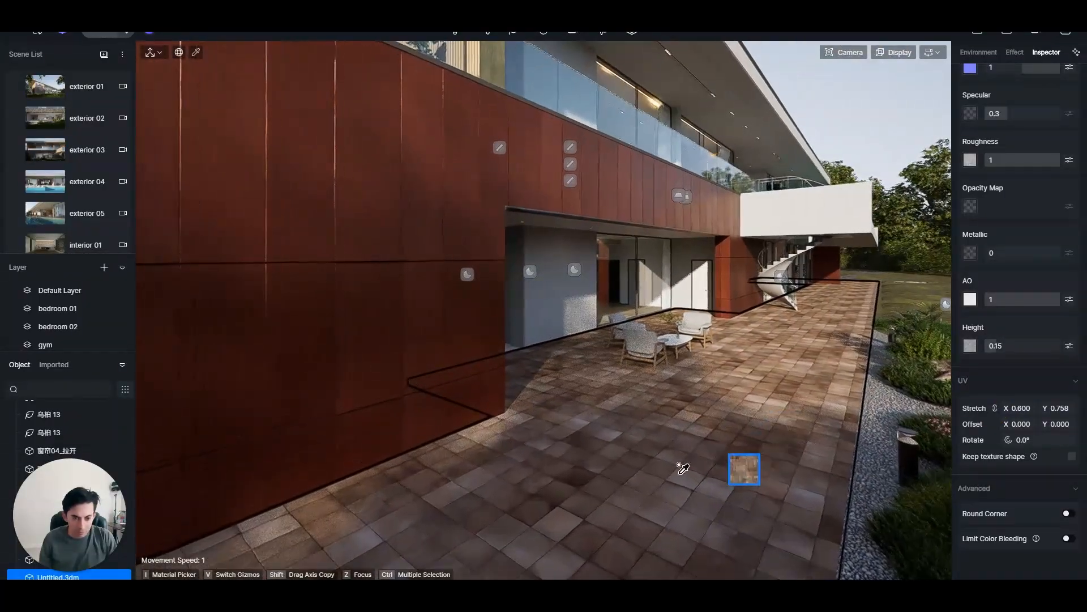
# - Examine the scale and relief of the paving tiles along the terrace and beside the corten wall
pyautogui.moveTo(679, 465); pyautogui.dragTo(696, 419, button='right')
pyautogui.press('w')
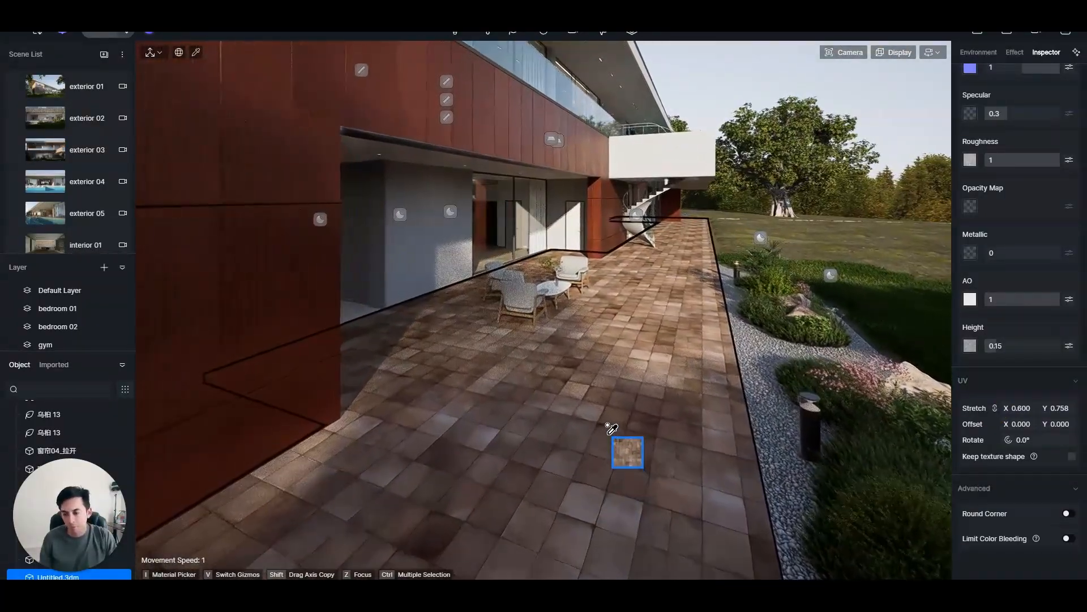
pyautogui.moveTo(589, 458); pyautogui.dragTo(592, 462, button='right')
pyautogui.press('w')
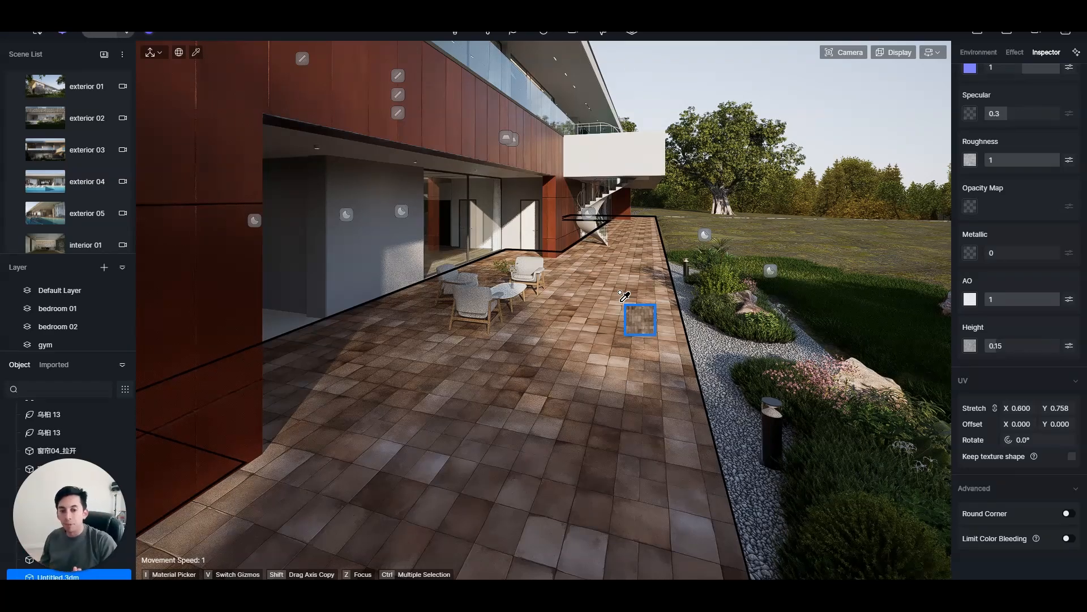
pyautogui.scroll(2, 628, 438)
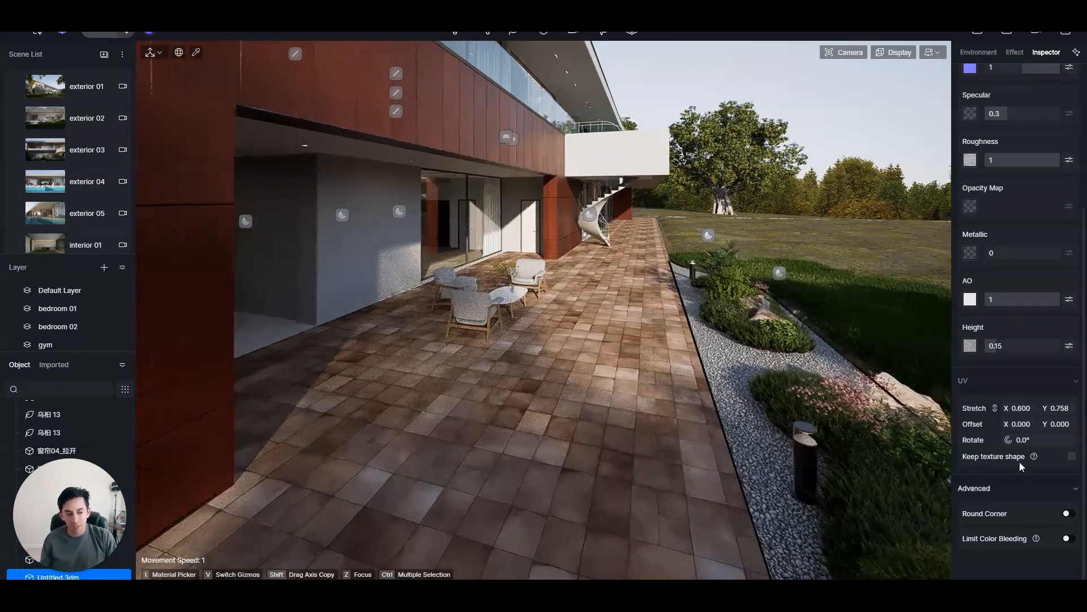
pyautogui.moveTo(757, 453); pyautogui.dragTo(448, 467, button='right')
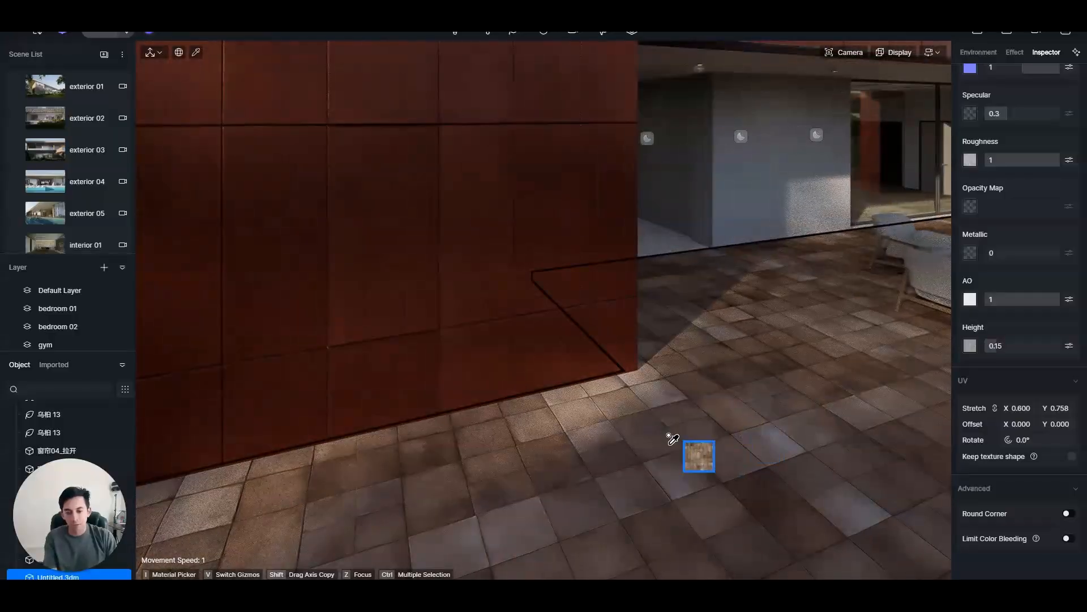
pyautogui.moveTo(677, 443); pyautogui.dragTo(258, 473, button='right')
pyautogui.scroll(2, 668, 413)
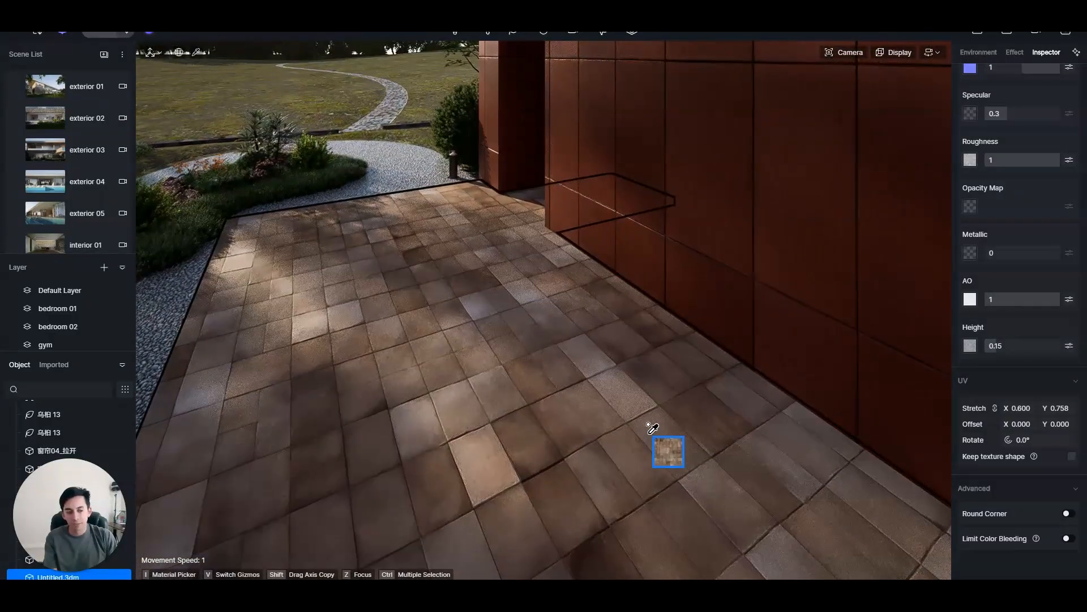
pyautogui.scroll(3, 972, 235)
# - Raise the paving material's Height to 0.39 and check the tile relief beside the corten wall
pyautogui.scroll(-3, 999, 210)
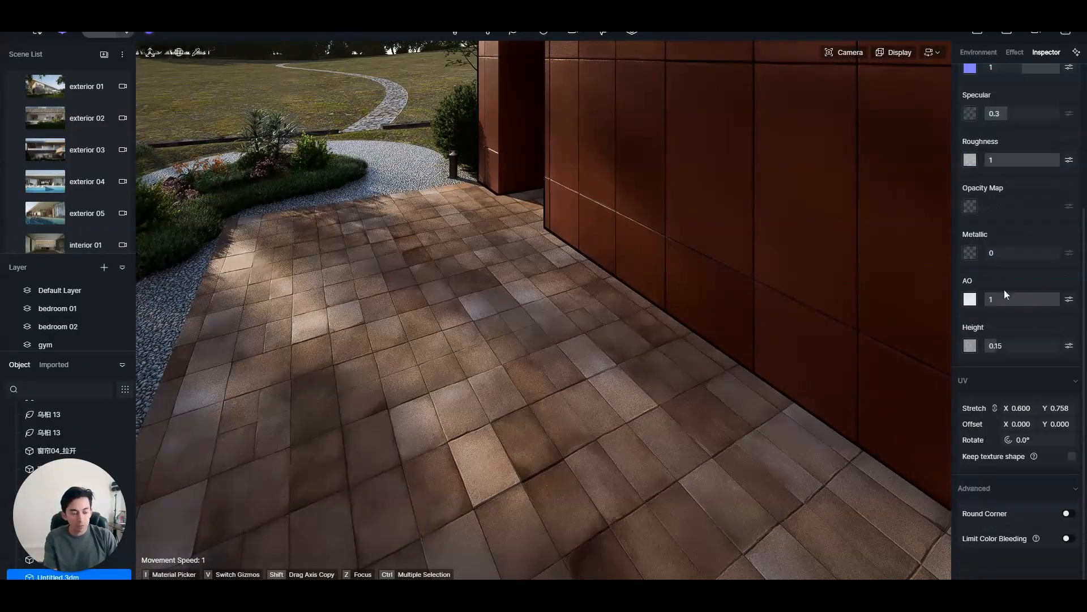
pyautogui.moveTo(997, 346); pyautogui.dragTo(1000, 346)
pyautogui.moveTo(1010, 346); pyautogui.dragTo(1016, 346)
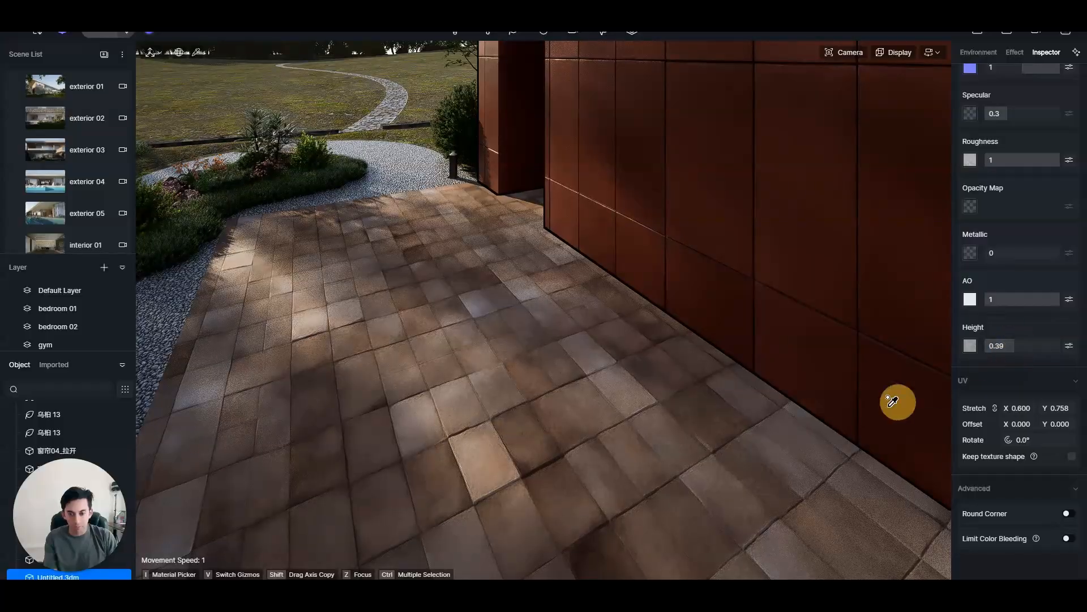
pyautogui.moveTo(598, 391); pyautogui.dragTo(568, 352, button='right')
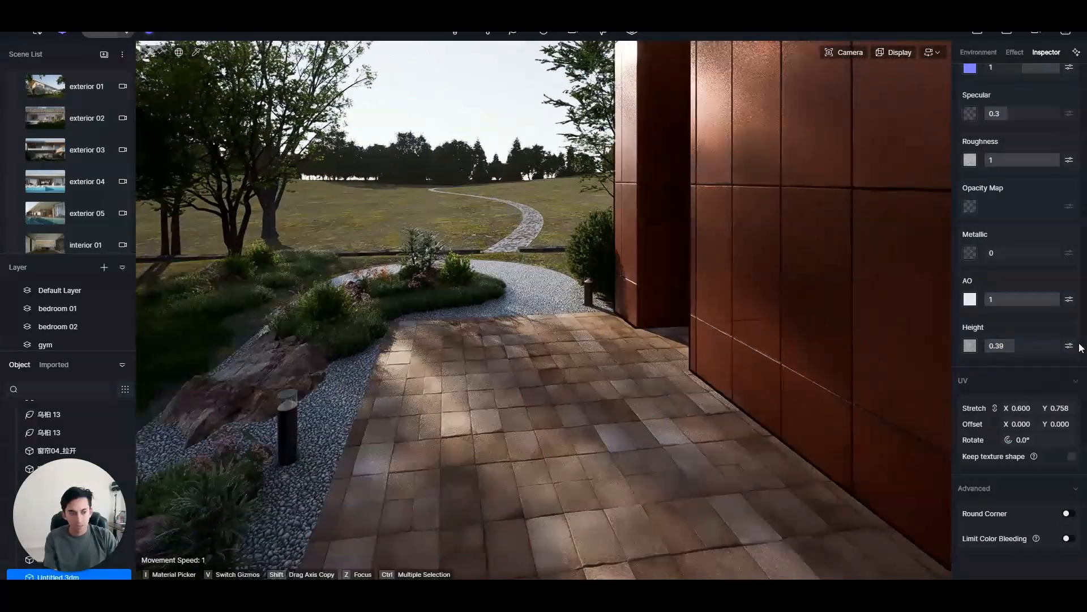
# - Lower the paving material's Roughness to 0.65 and Specular to 0.19
pyautogui.scroll(2, 1002, 288)
pyautogui.moveTo(989, 356); pyautogui.dragTo(987, 352)
pyautogui.moveTo(1049, 260); pyautogui.dragTo(1019, 265)
pyautogui.moveTo(1000, 217); pyautogui.dragTo(990, 220)
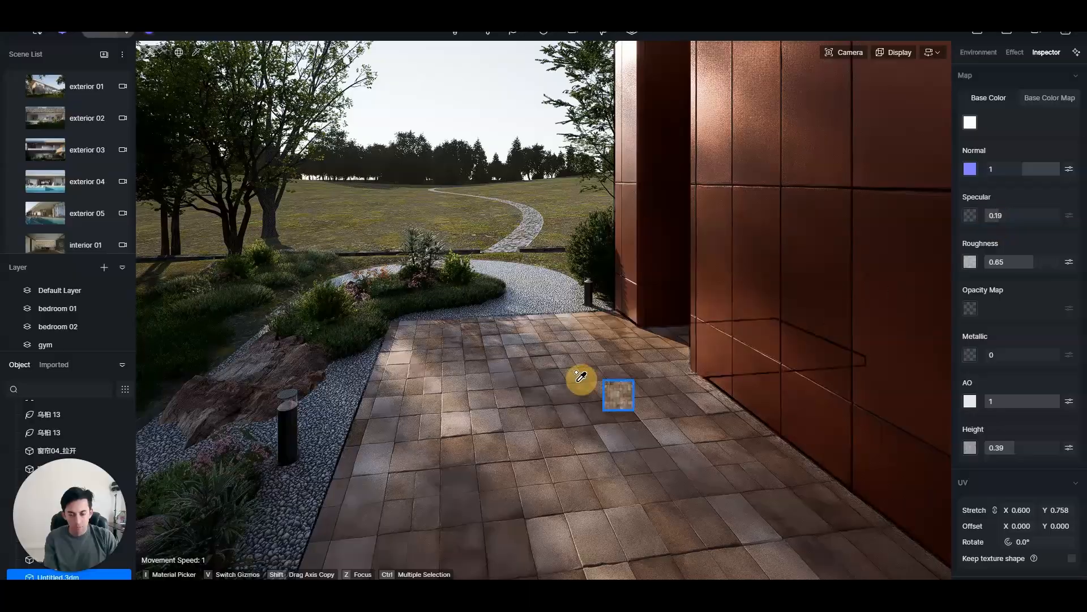
pyautogui.moveTo(583, 379); pyautogui.dragTo(539, 322, button='right')
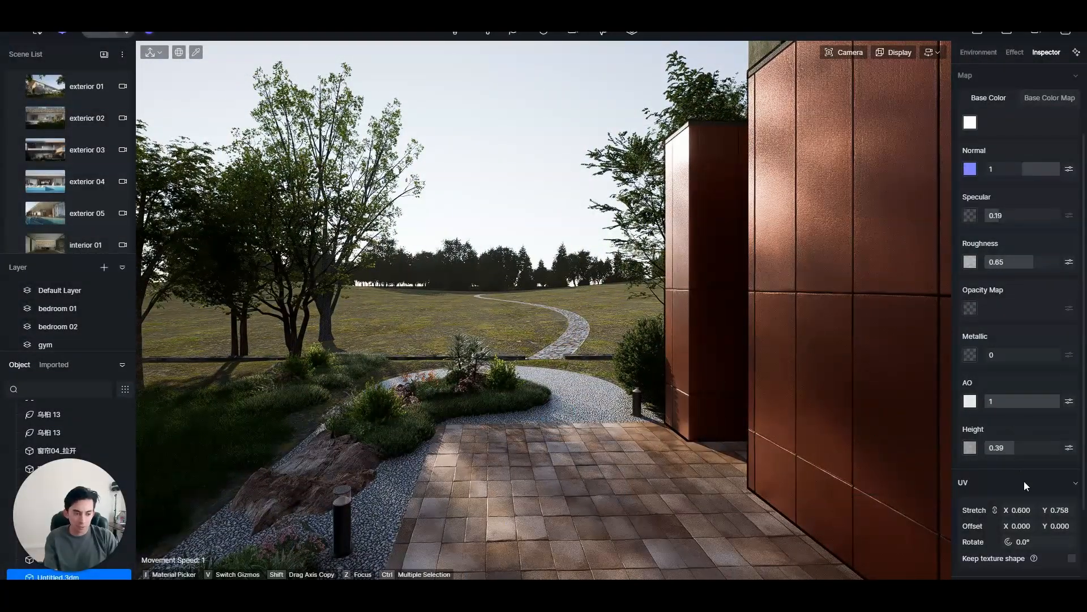
# - Set the paving material's UV offset to X 0.150 and Y 0.050, and deselect the ground
pyautogui.scroll(-2, 1016, 458)
pyautogui.moveTo(1019, 423); pyautogui.dragTo(1059, 423)
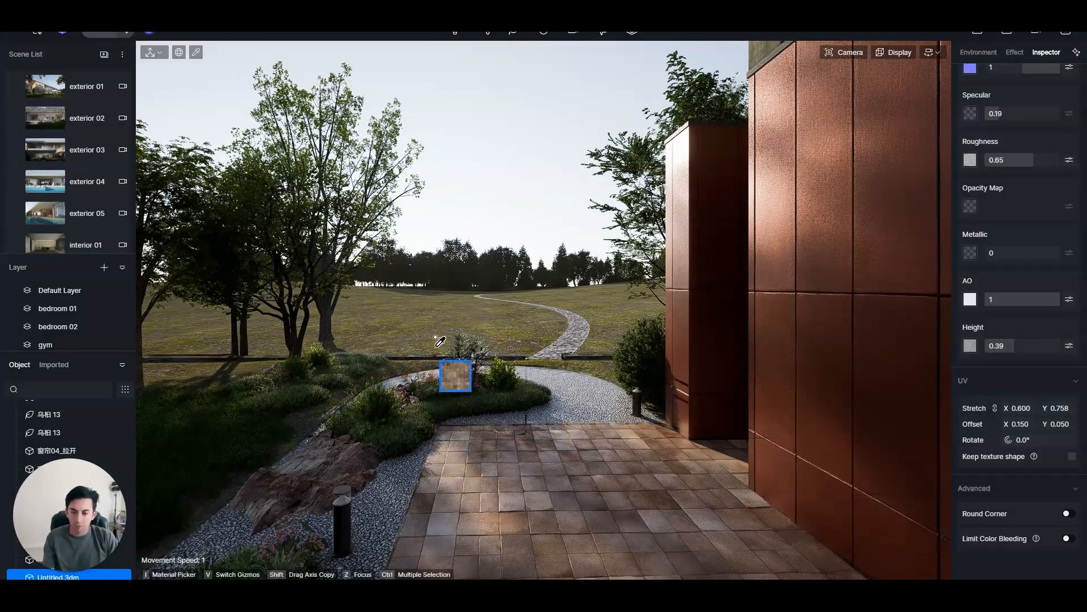
pyautogui.press('Escape')
# - View the terrace by the seating area, pick its paving material, and check the AI-generated texture maps option
pyautogui.moveTo(436, 346); pyautogui.dragTo(570, 319, button='right')
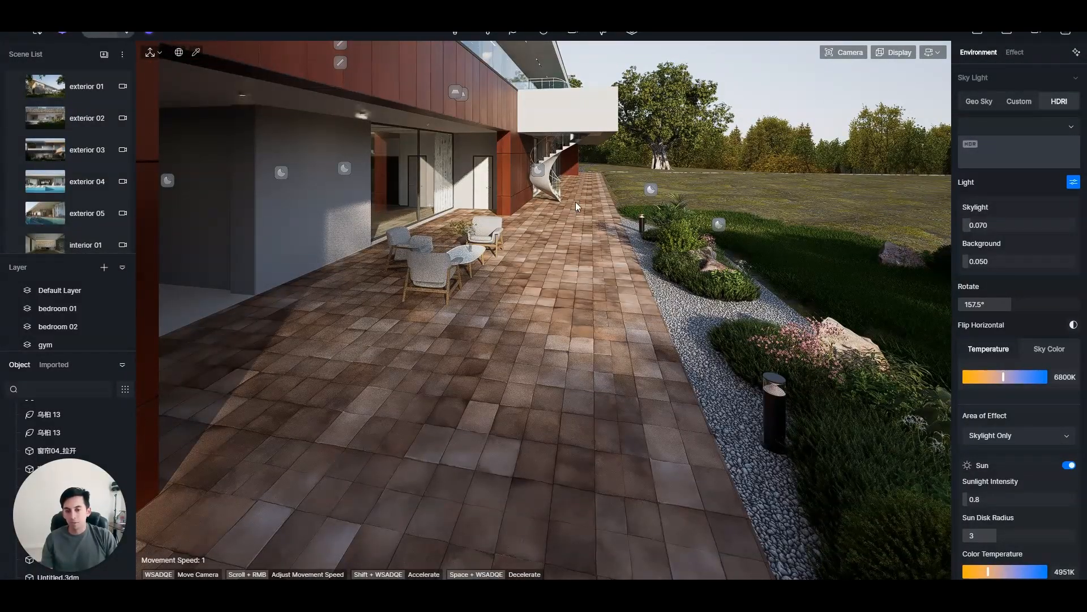
pyautogui.moveTo(540, 215); pyautogui.dragTo(573, 203, button='right')
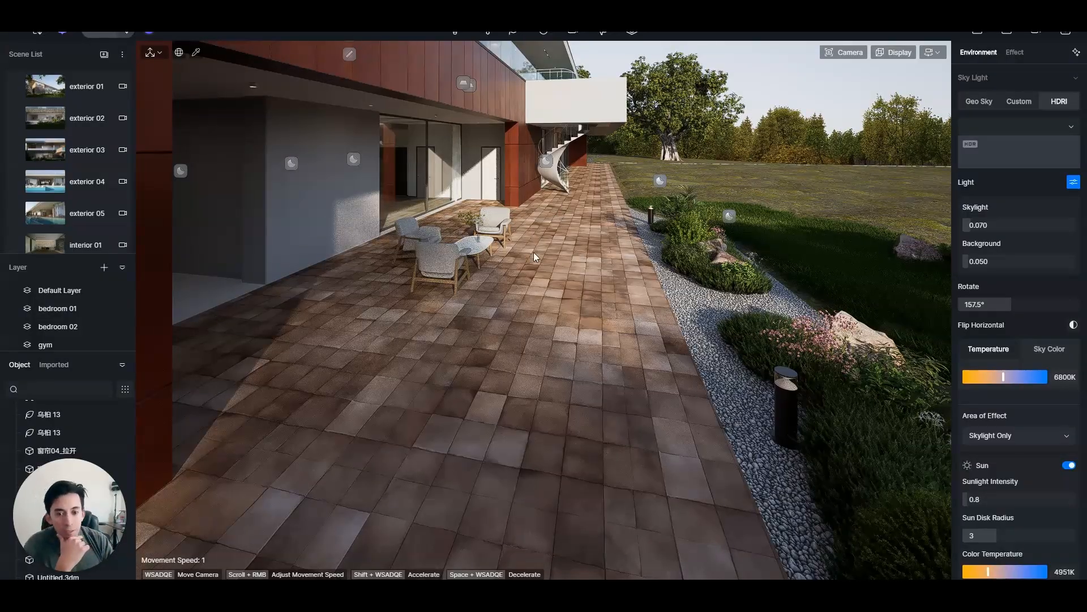
pyautogui.click(196, 53)
pyautogui.click(490, 354)
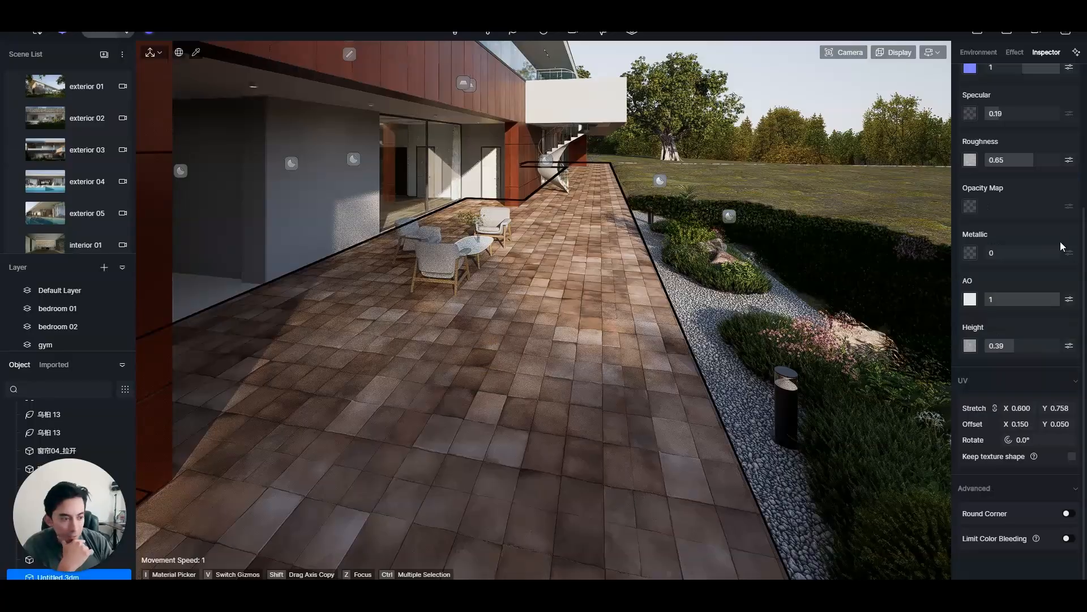
pyautogui.scroll(3, 1025, 179)
pyautogui.scroll(2, 1028, 175)
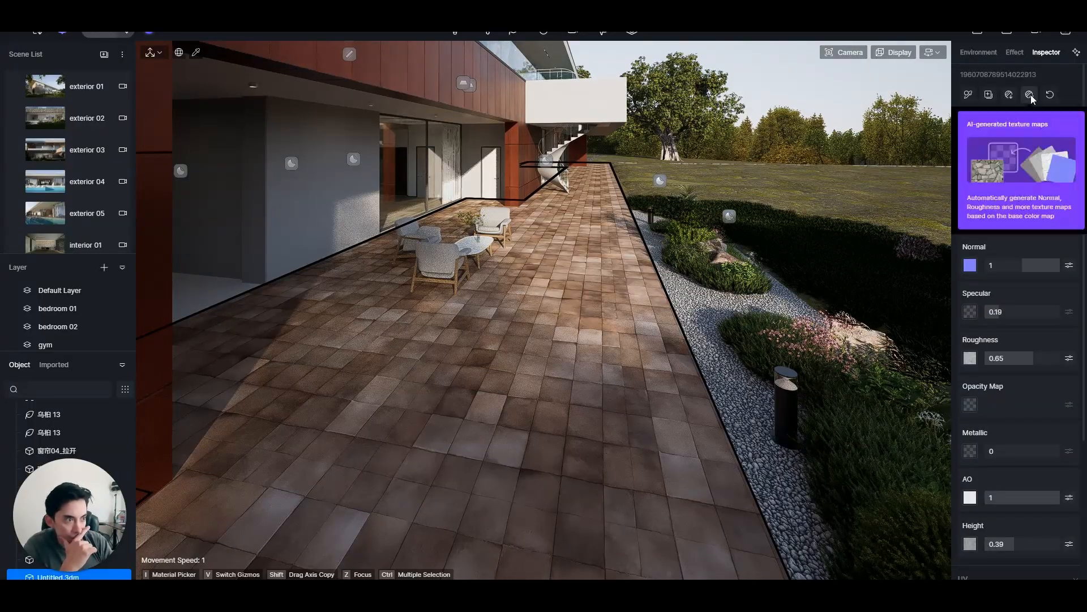
pyautogui.moveTo(1029, 98)
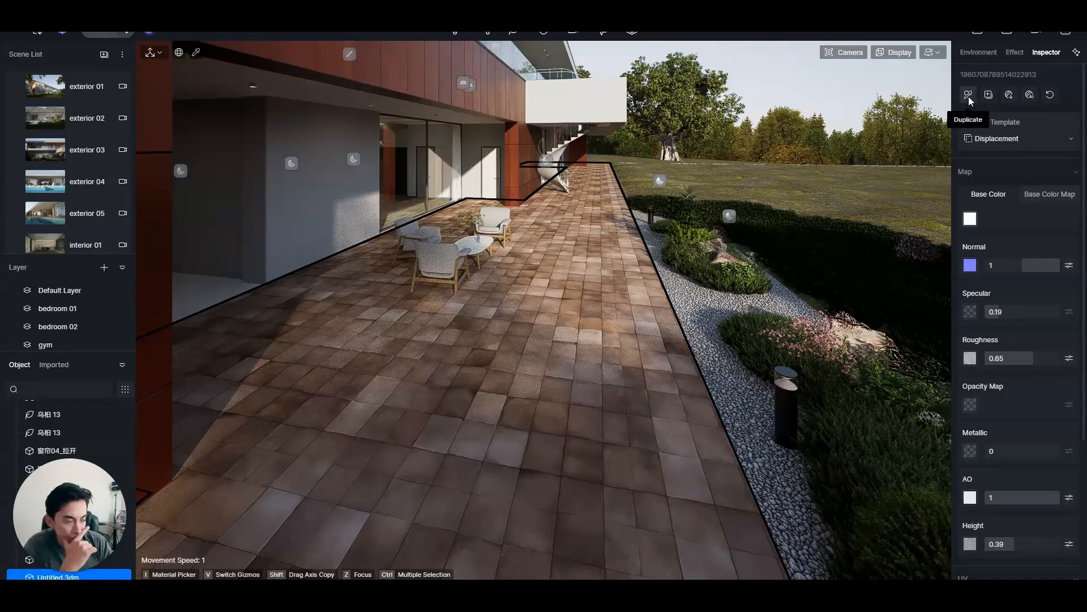
# - Generate an Ultra HD Texture from the paving material's base color map, apply it, and deselect the ground
pyautogui.click(1045, 197)
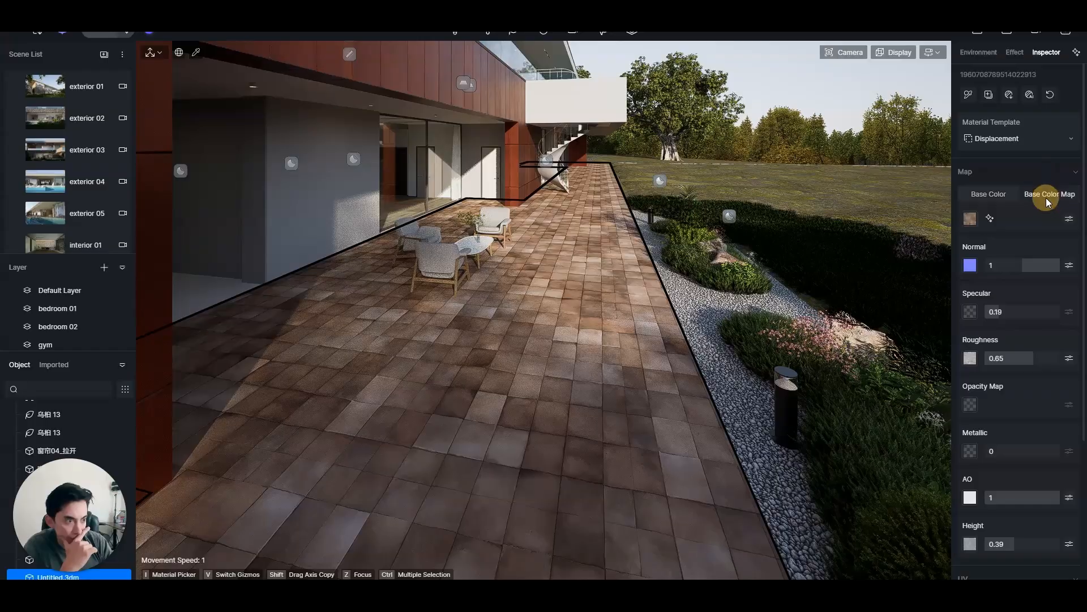
pyautogui.click(990, 219)
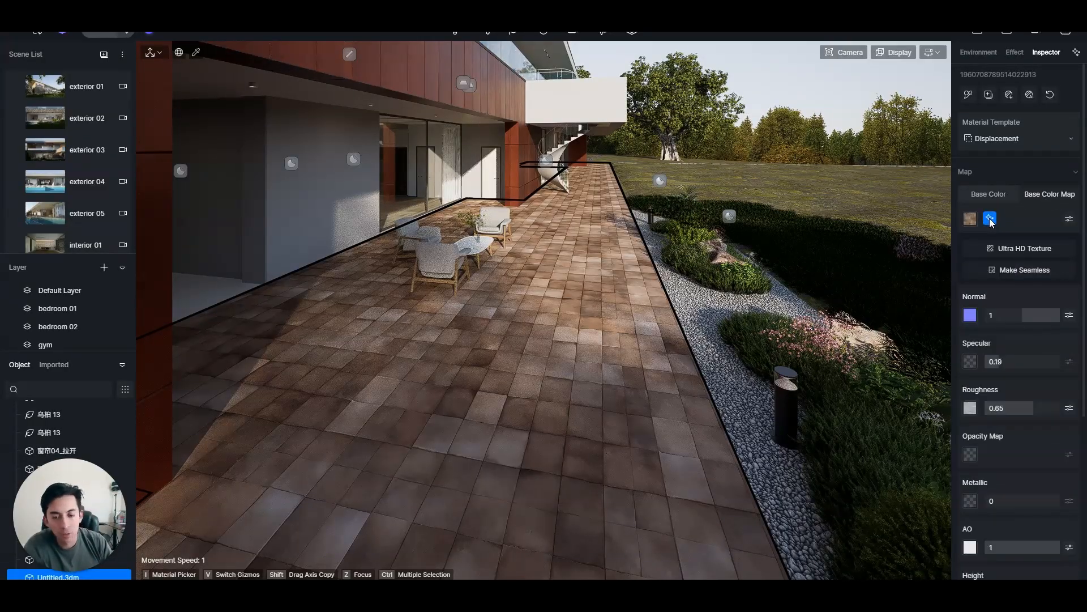
pyautogui.click(1011, 249)
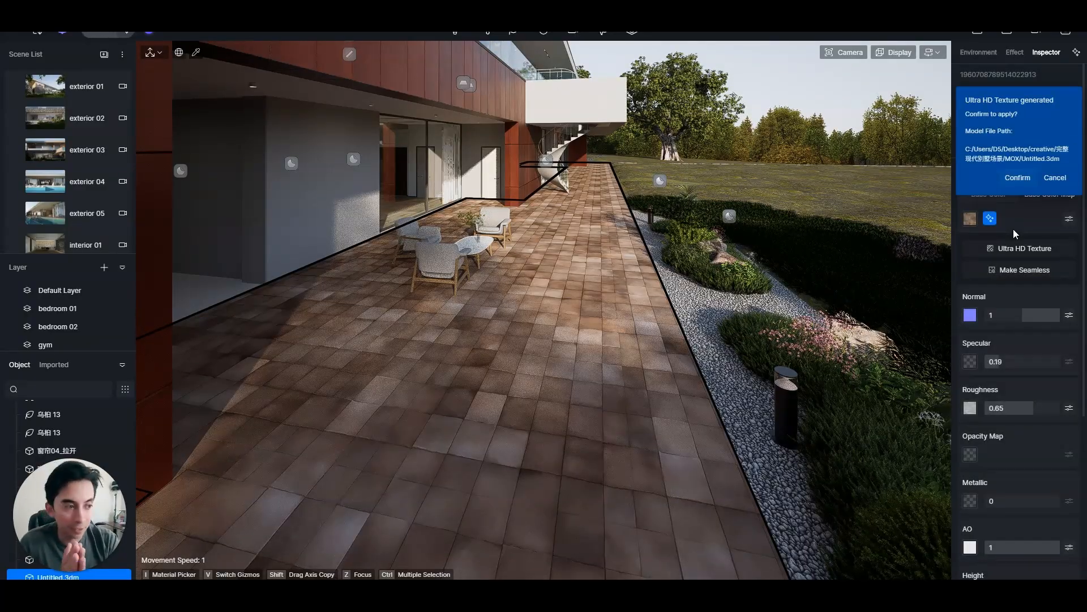
pyautogui.click(1016, 177)
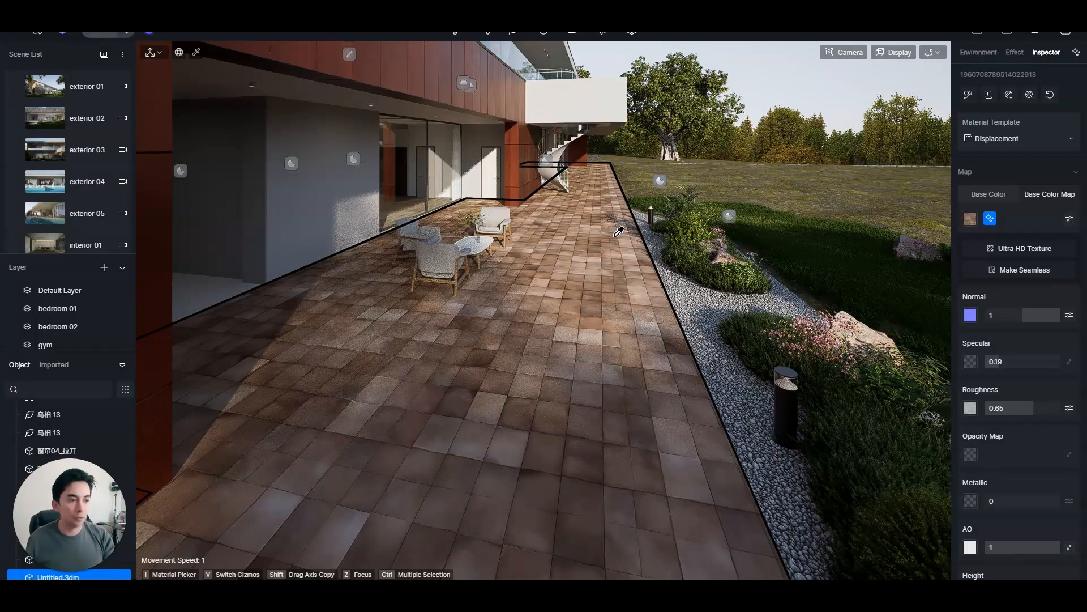
pyautogui.press('Escape')
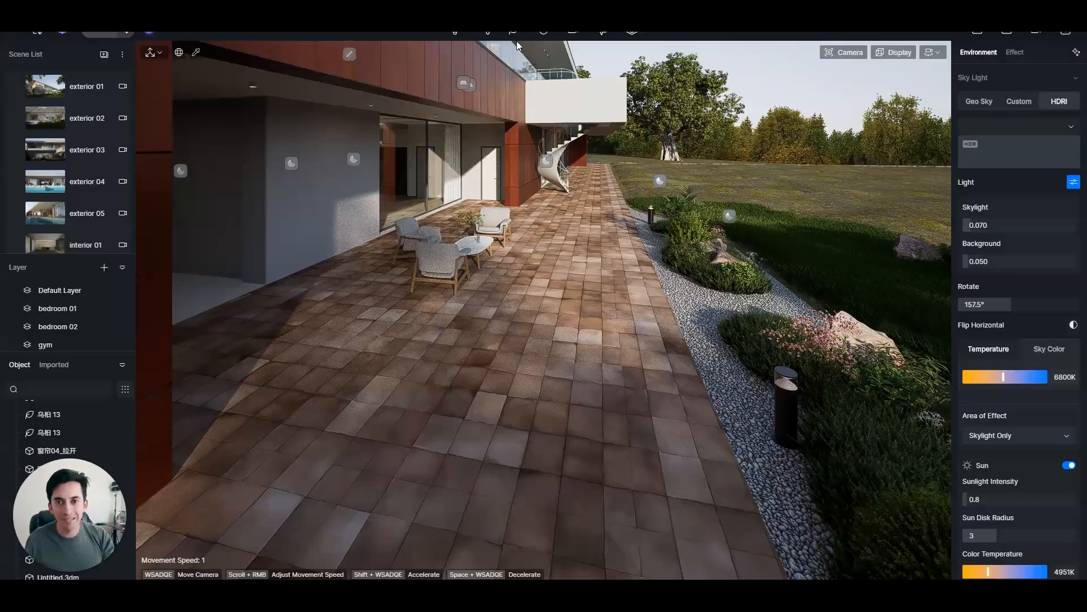
# - Pick the terrace paving material again and review its batch PBR texture import and AI-generated texture maps options
pyautogui.click(195, 52)
pyautogui.click(521, 291)
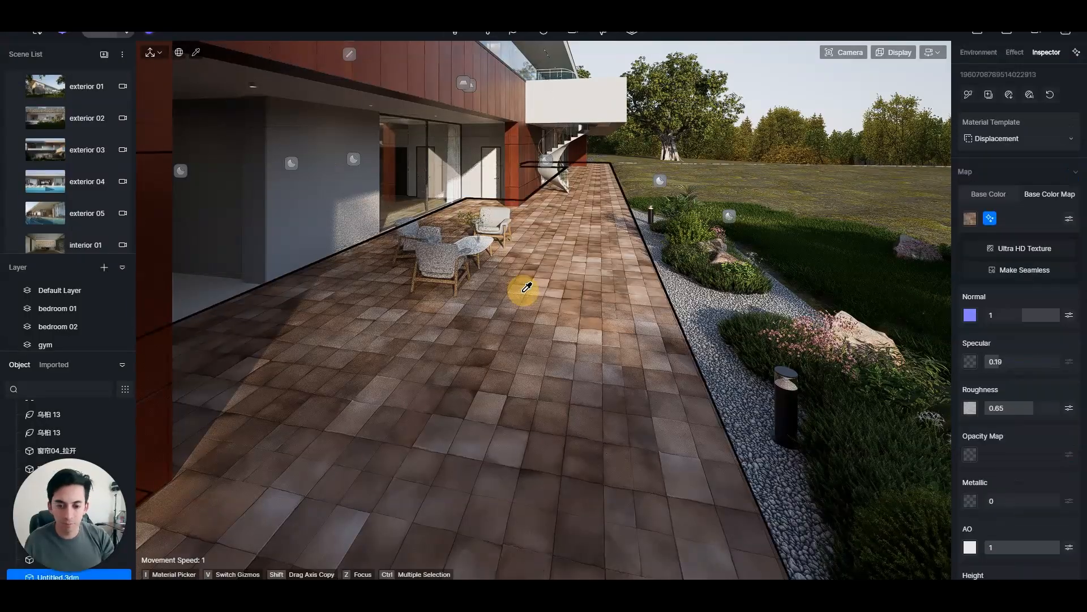
pyautogui.click(1010, 95)
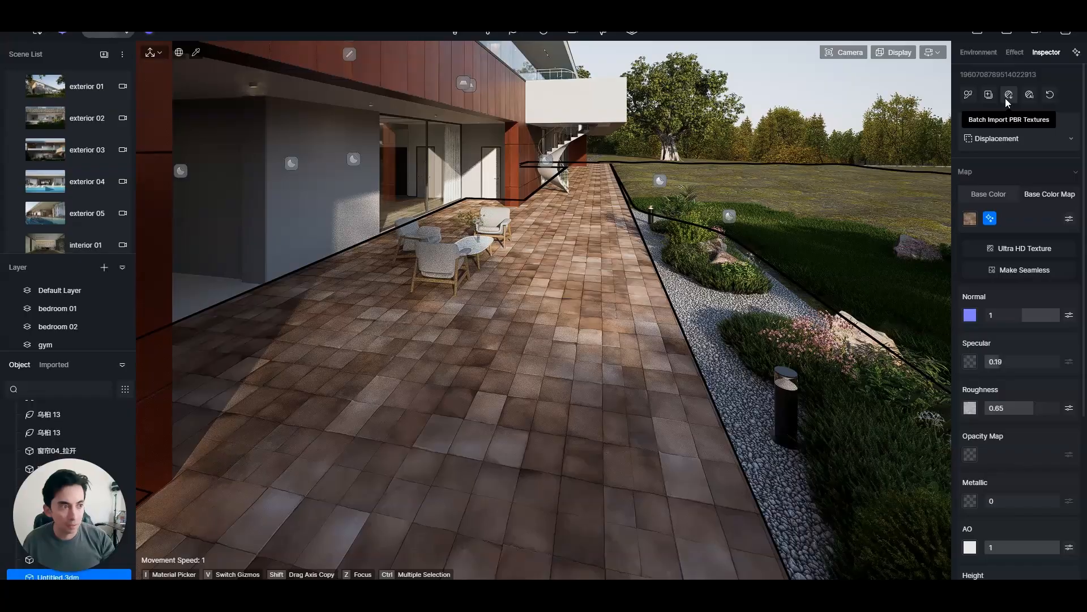
pyautogui.moveTo(1033, 99)
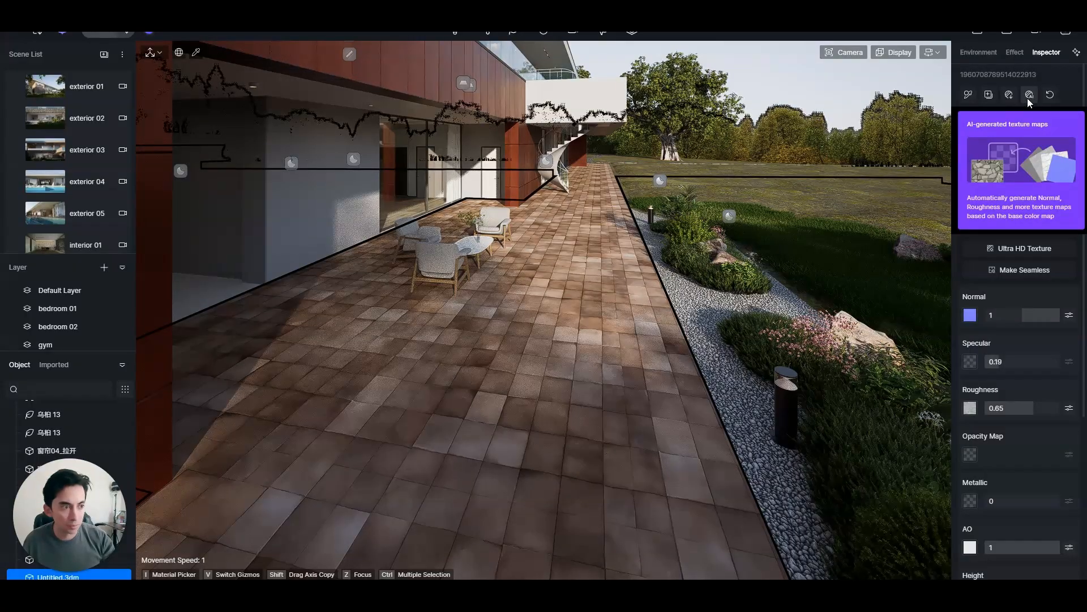
pyautogui.click(1041, 139)
pyautogui.click(1041, 142)
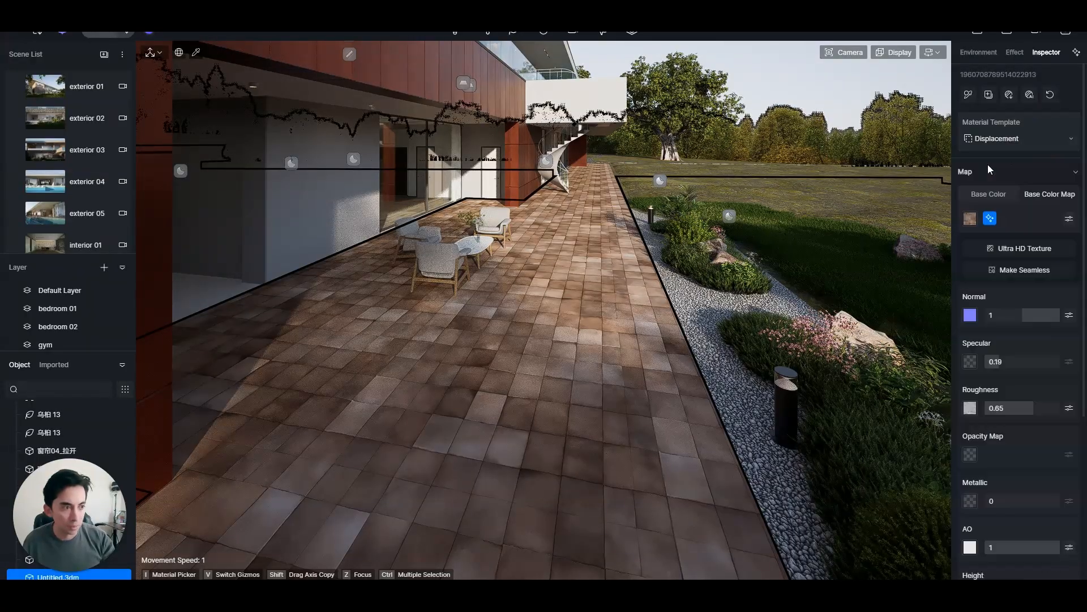
# - Preview making the paving's base color map seamless along the horizontal edges only, and close the preview without applying it
pyautogui.click(995, 221)
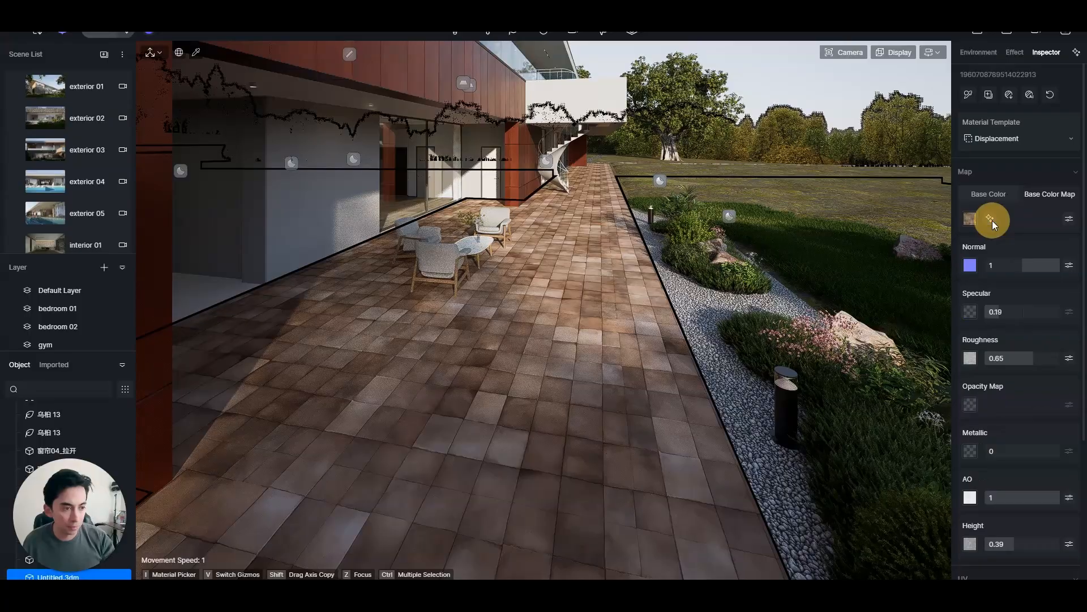
pyautogui.click(1012, 277)
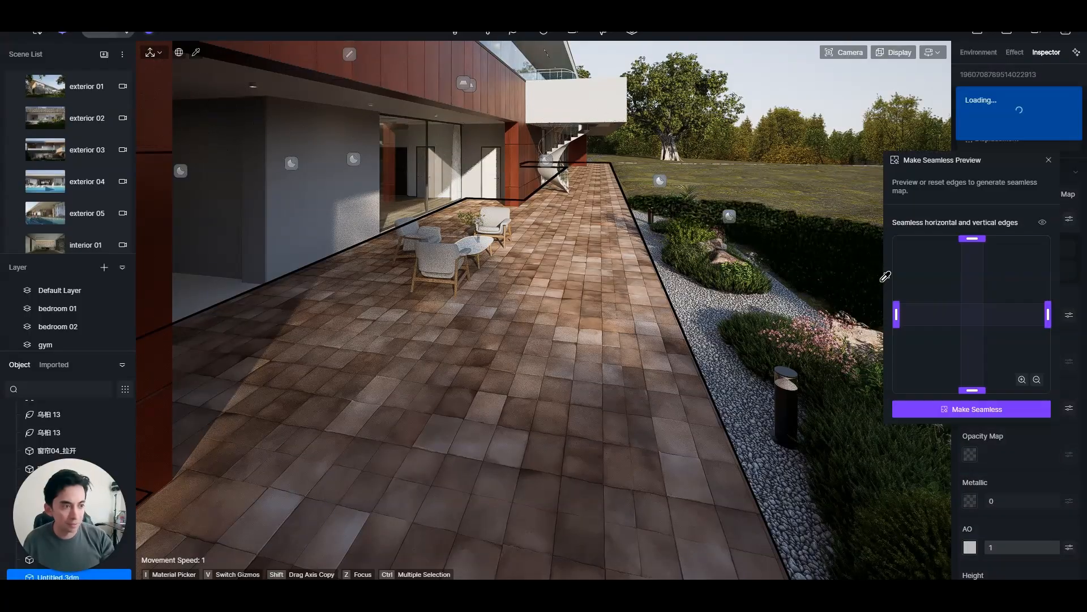
pyautogui.click(972, 238)
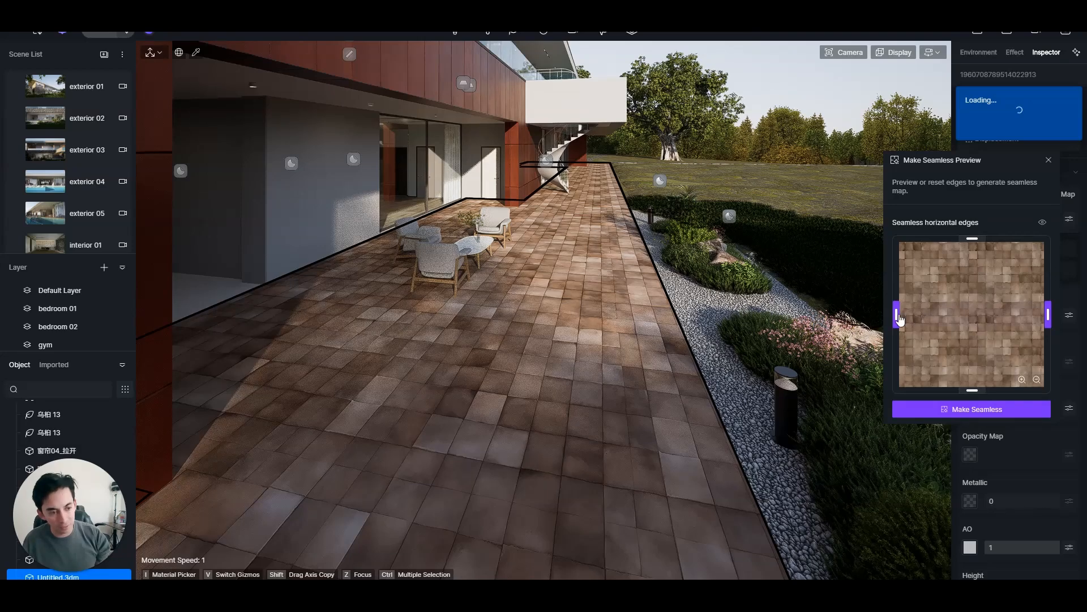
pyautogui.click(1049, 160)
# - Try to generate another Ultra HD Texture from the paving material's base color map, and dismiss the resulting notice
pyautogui.click(985, 219)
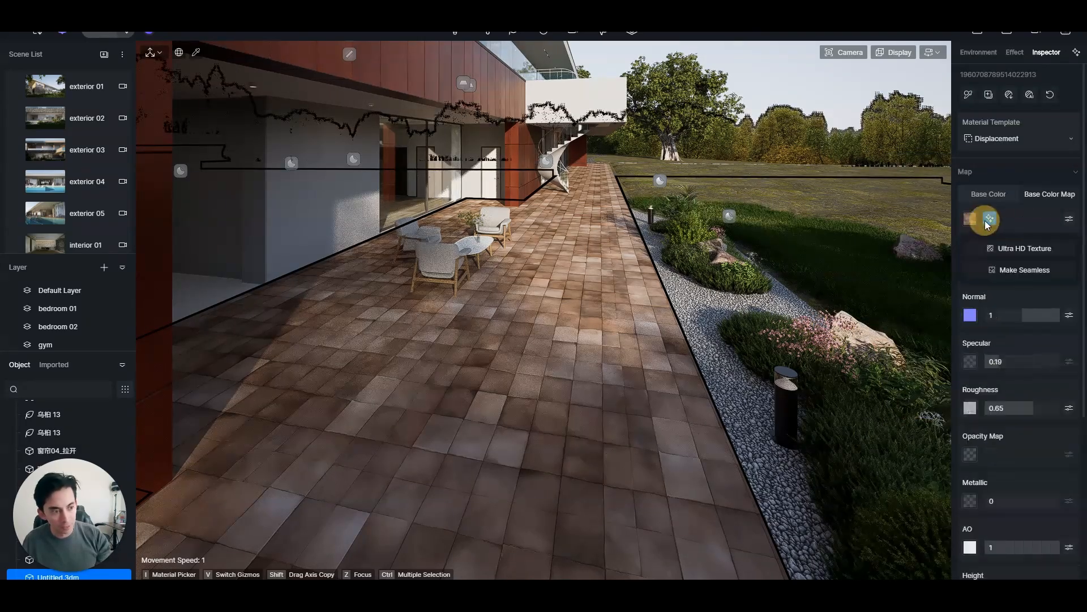
pyautogui.click(1010, 249)
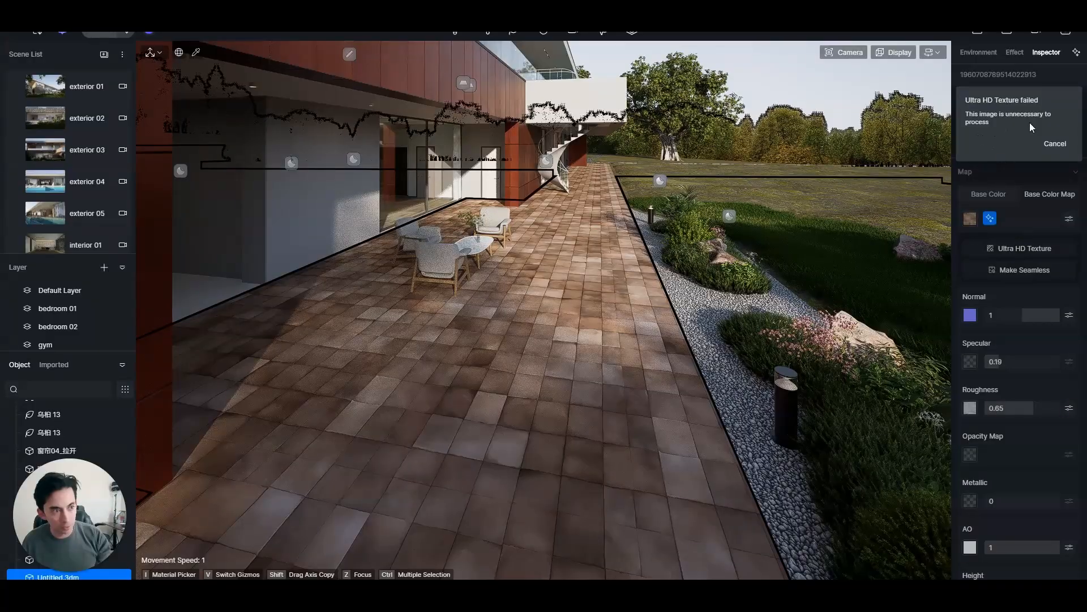
pyautogui.click(1056, 143)
# - View the paved terrace beside the corten panel wall, facing the garden path
pyautogui.moveTo(548, 339); pyautogui.dragTo(423, 266, button='right')
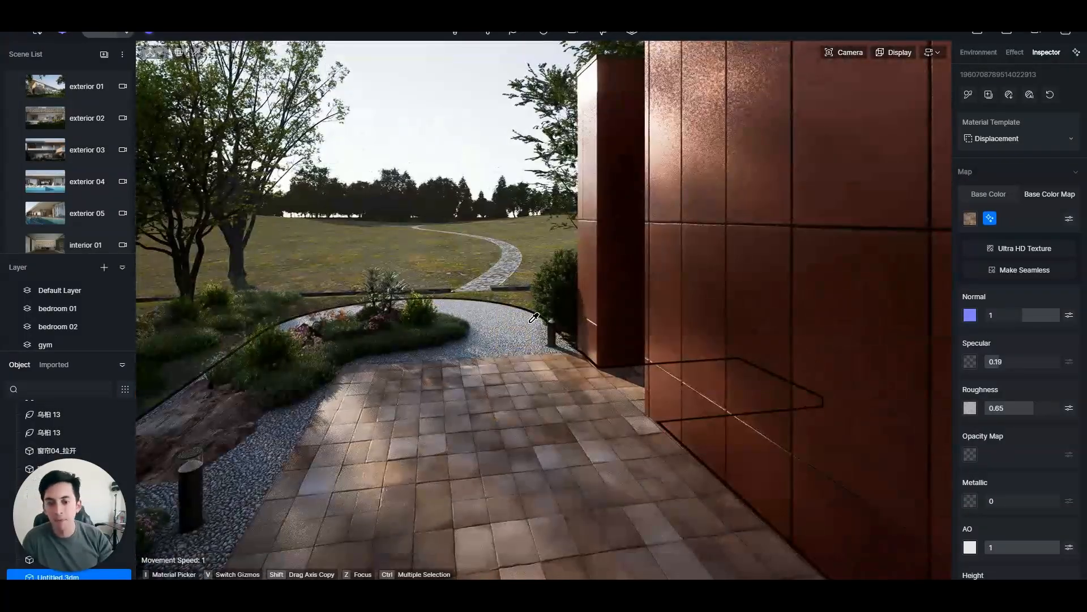
pyautogui.press('s')
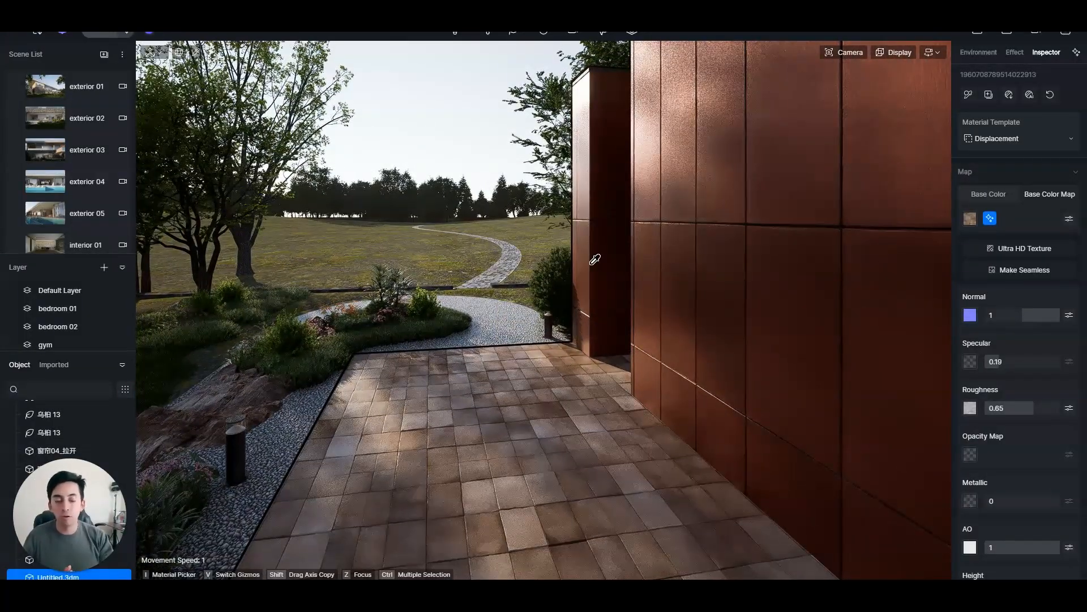